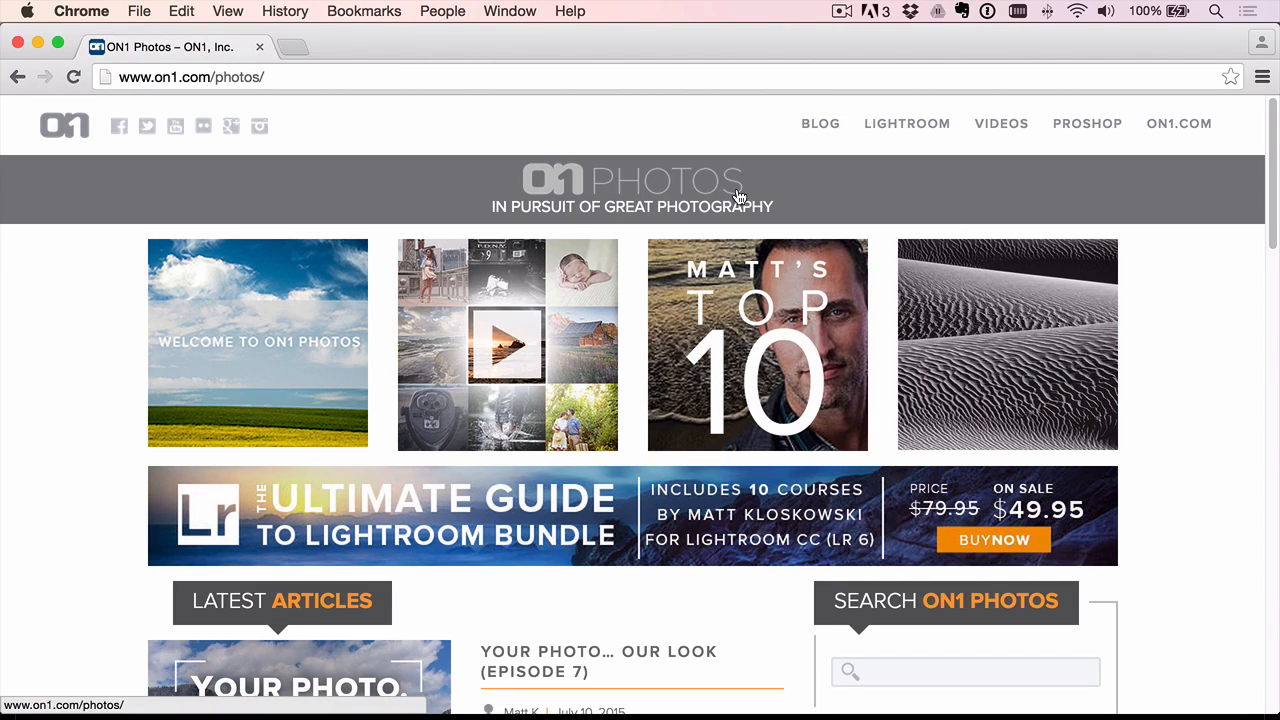
# View the video categories on the ON1 Photos site, and switch to Lightroom with the whale photo open in Develop
pyautogui.moveTo(1000, 128)
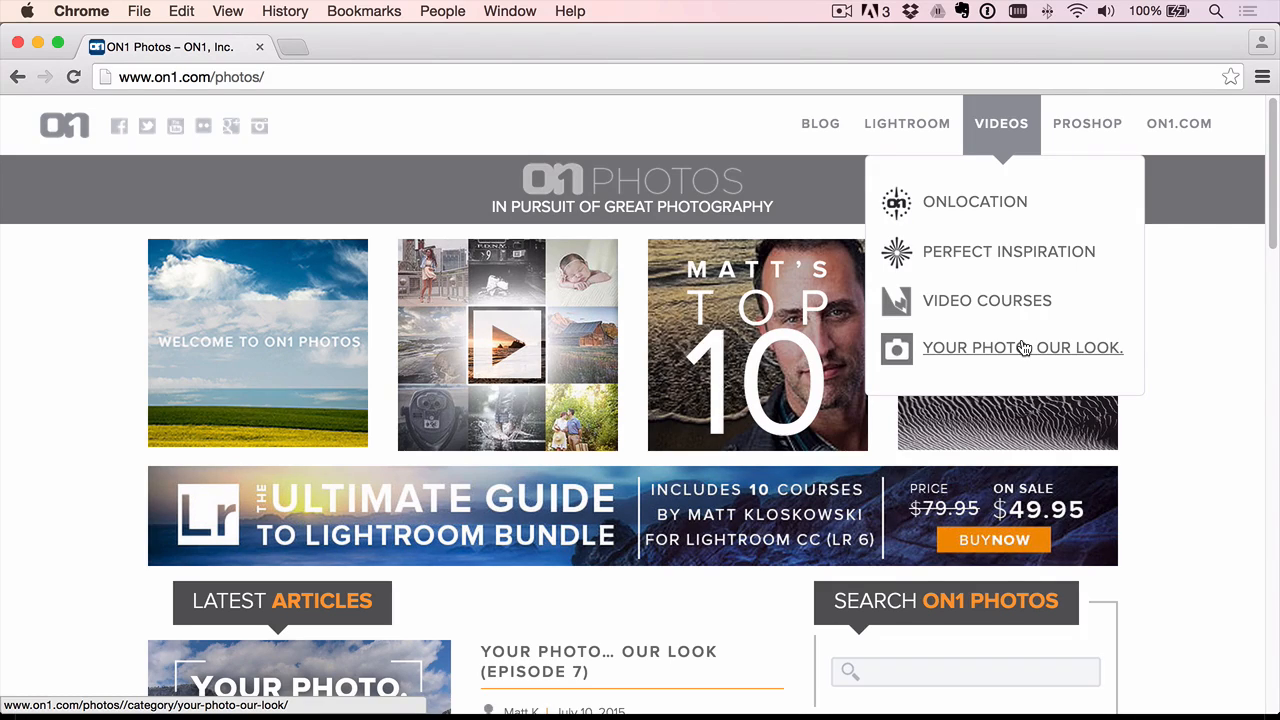
pyautogui.press('super+Tab')
pyautogui.press('super+Tab')
pyautogui.press('super+Tab')
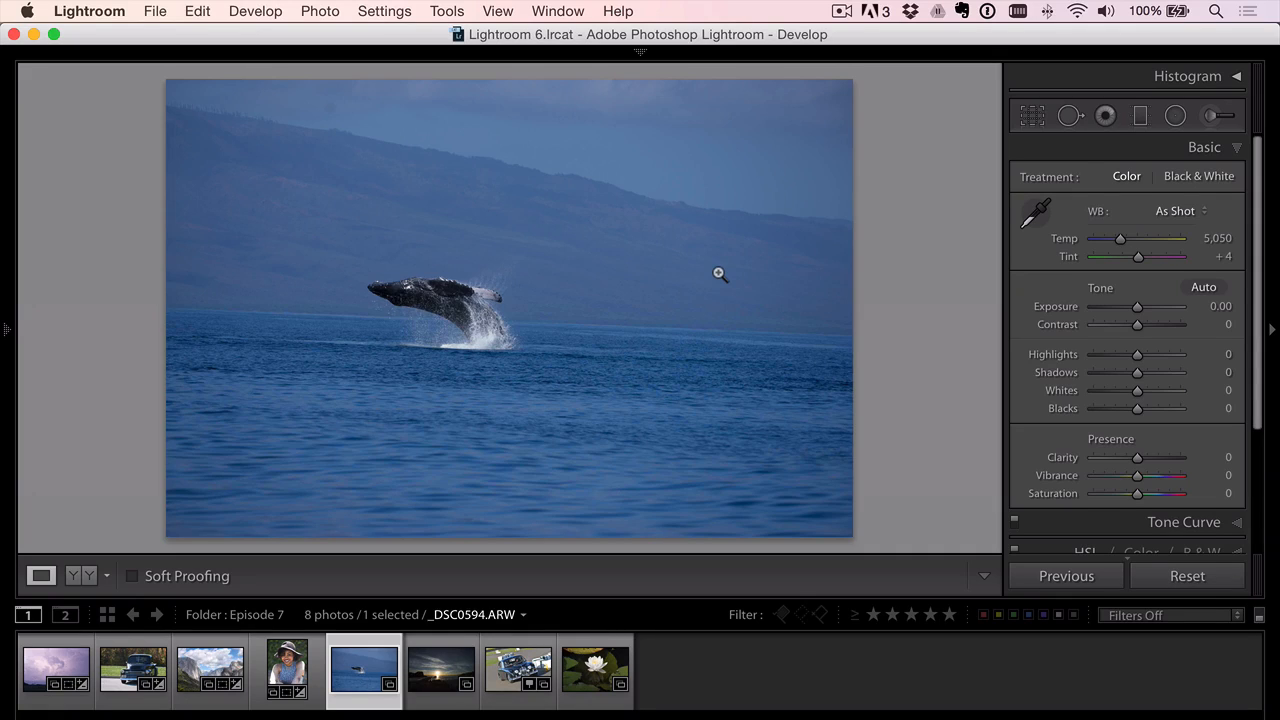
# Straighten the whale photo along the ocean horizon to an angle of about -2.39, and apply the crop
pyautogui.click(1029, 118)
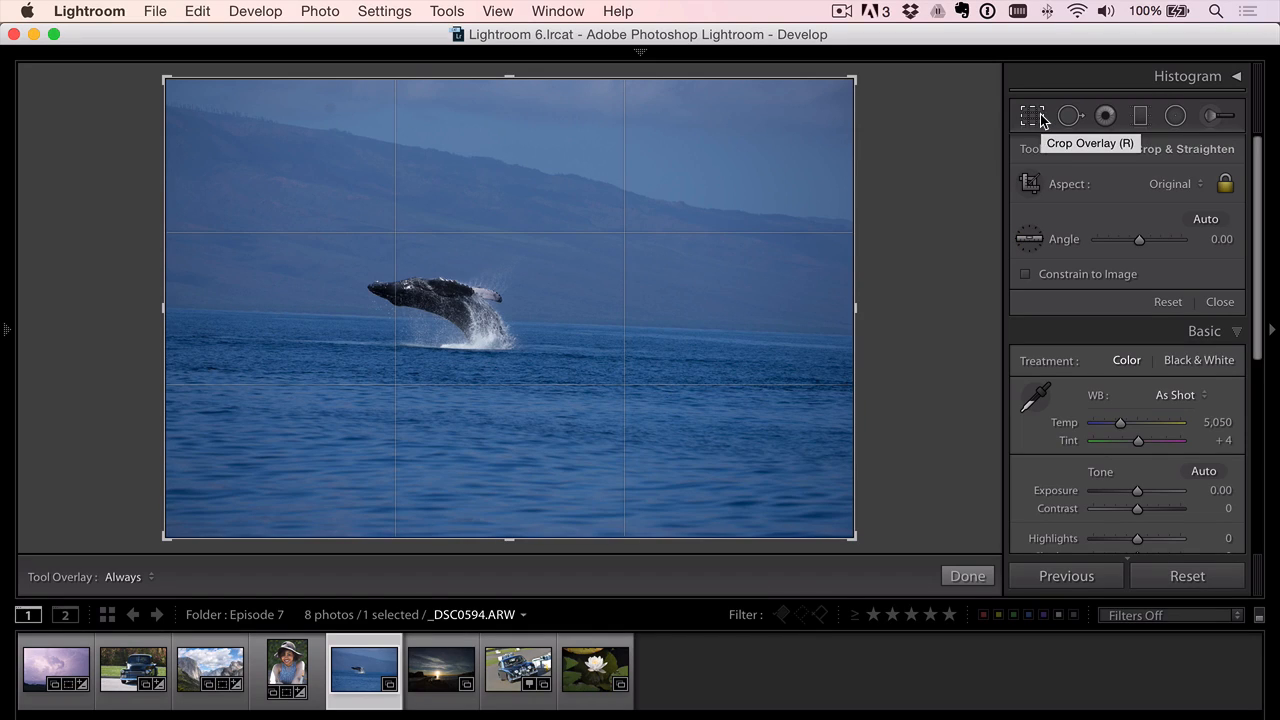
pyautogui.click(1029, 239)
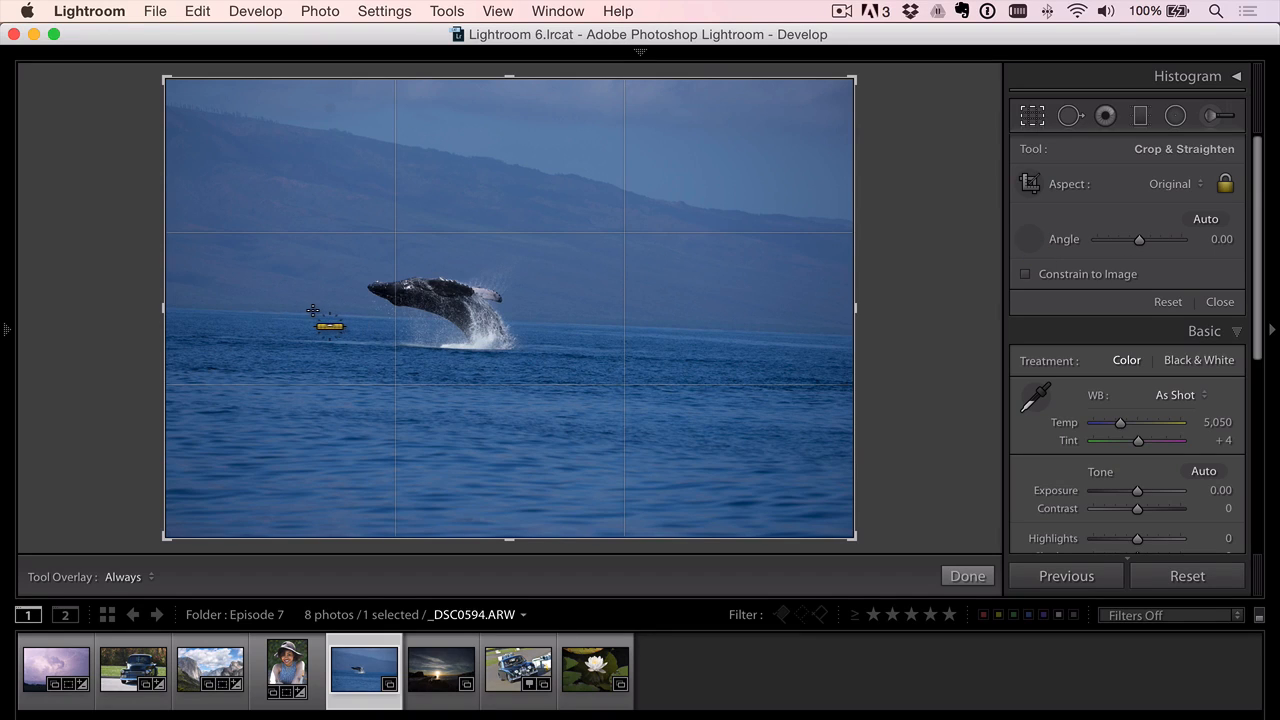
pyautogui.moveTo(322, 312); pyautogui.dragTo(862, 338)
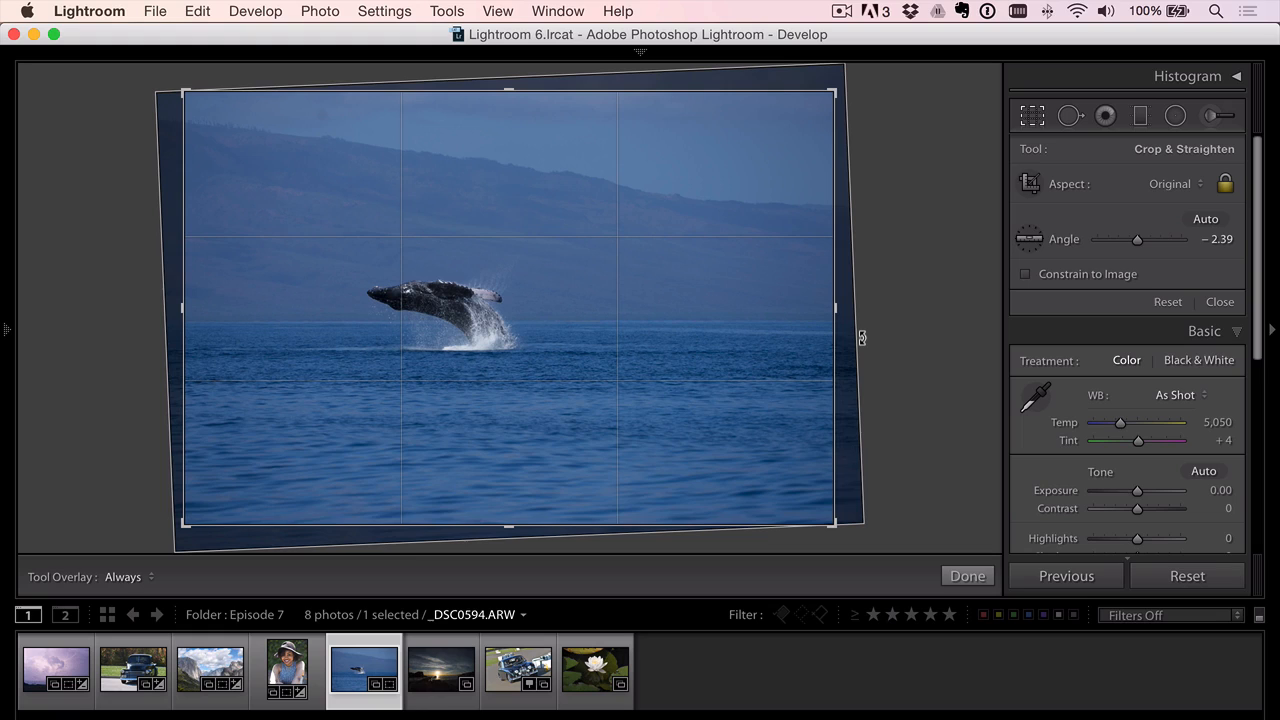
pyautogui.press('Return')
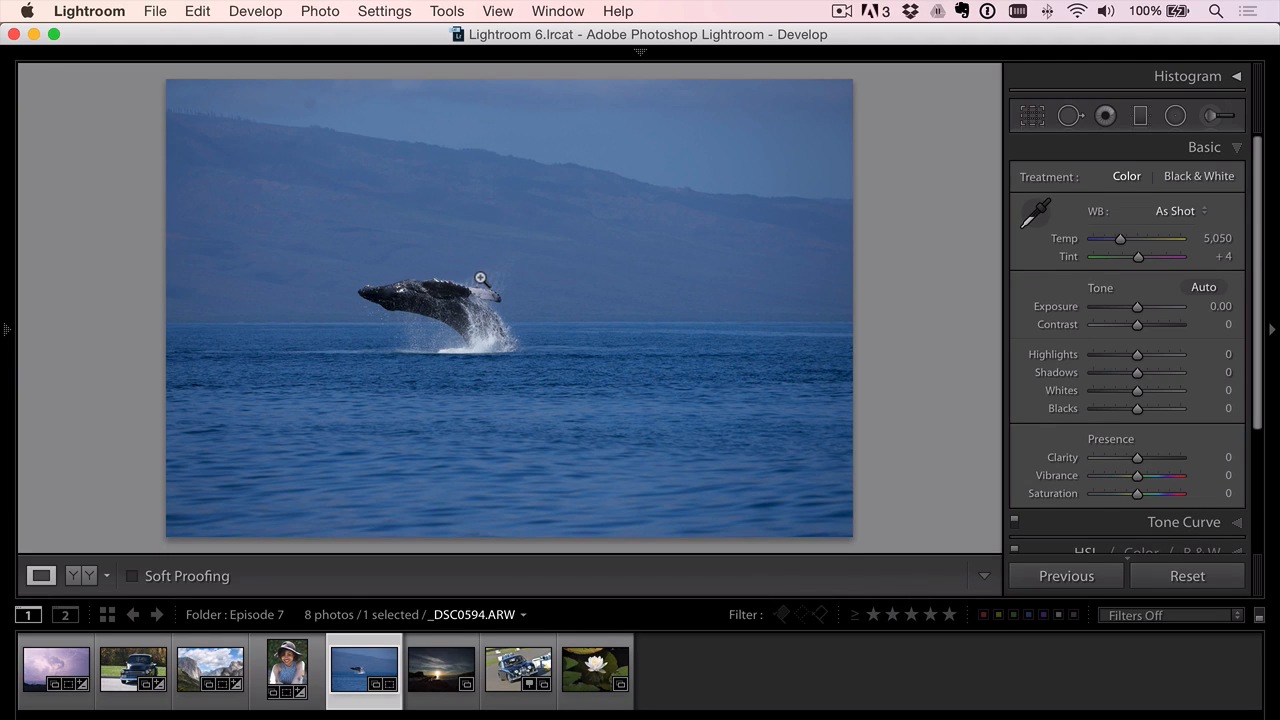
# Crop the photo tightly around the whale at the original aspect ratio, placing the whale in the upper-left part of the frame
pyautogui.press('r')
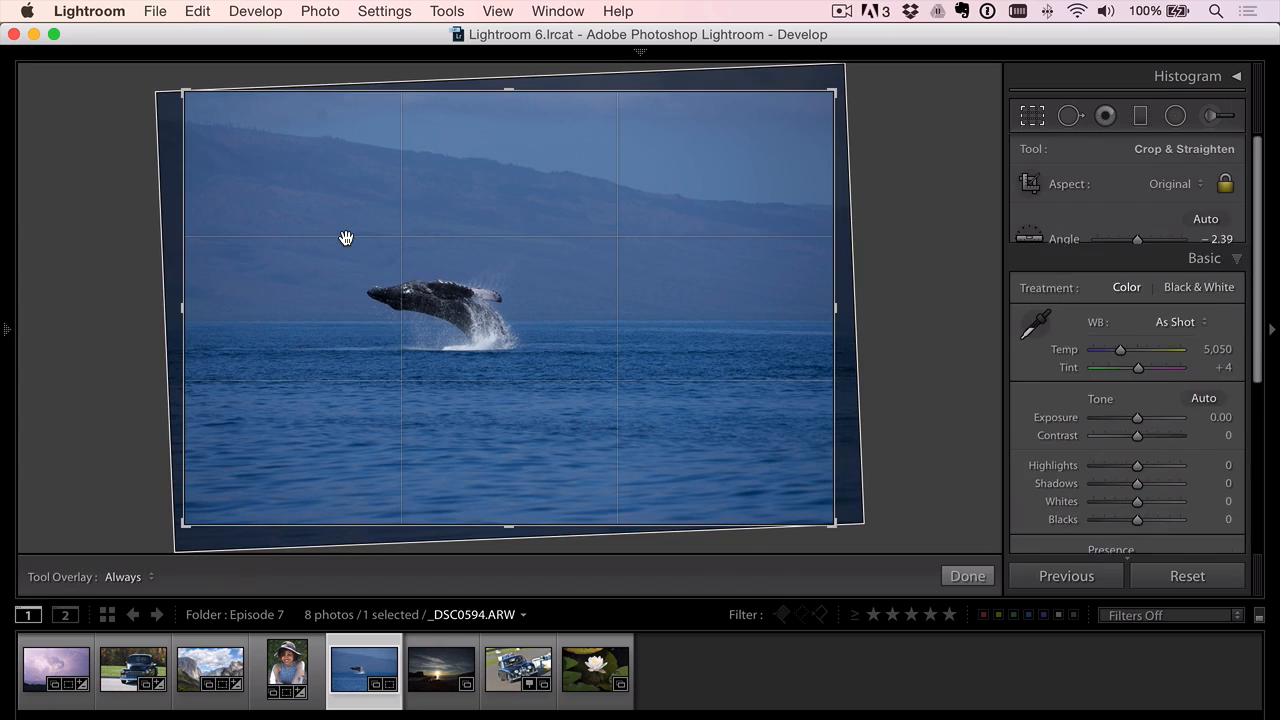
pyautogui.moveTo(184, 93); pyautogui.dragTo(307, 173)
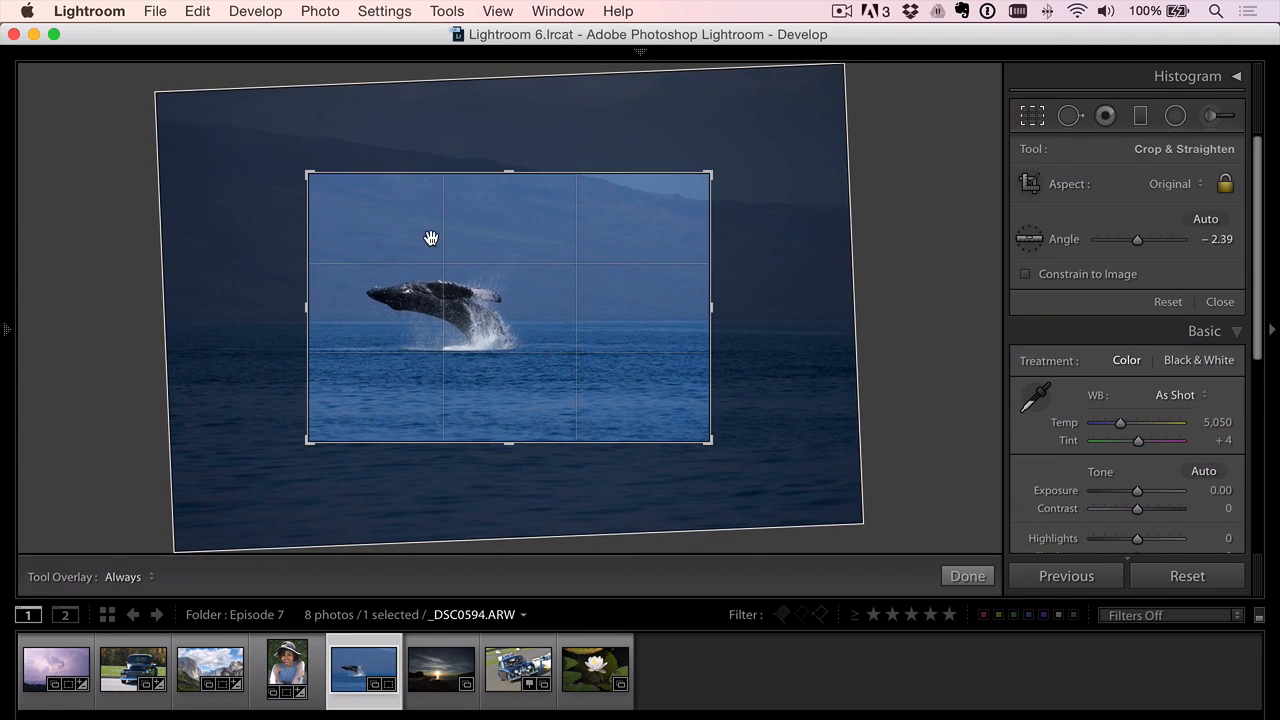
pyautogui.moveTo(431, 238); pyautogui.dragTo(415, 258)
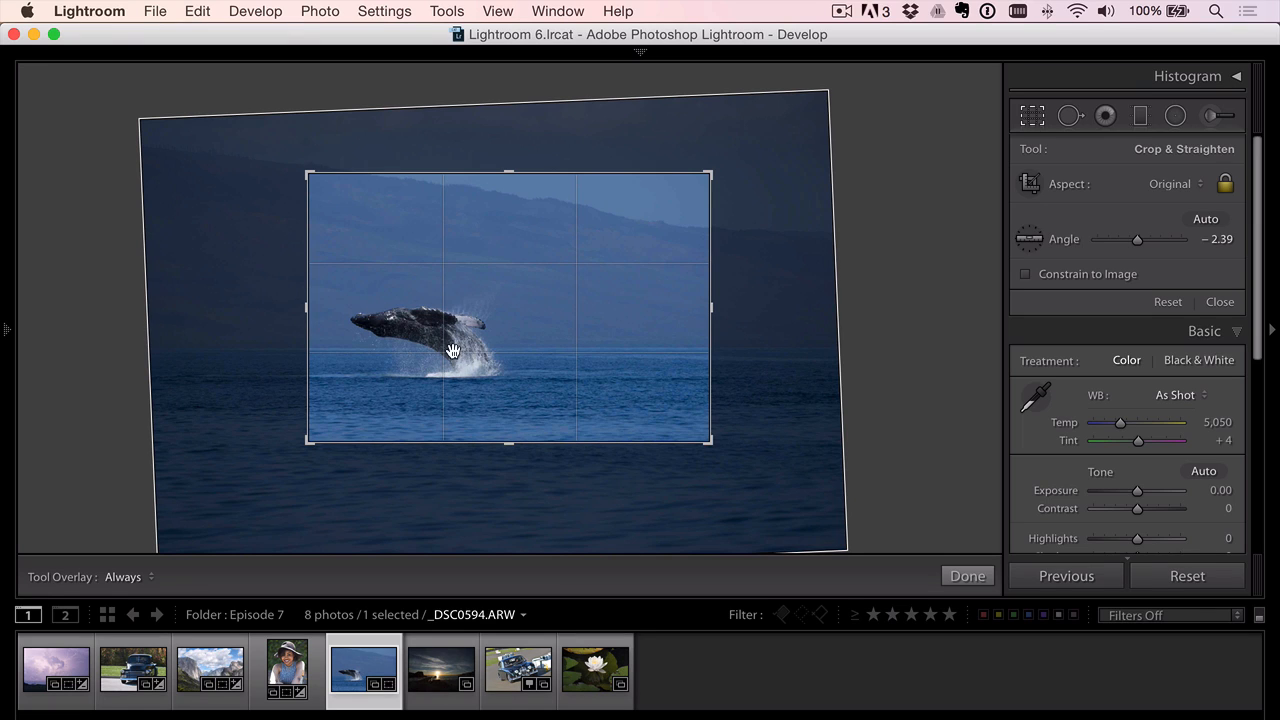
pyautogui.moveTo(497, 315); pyautogui.dragTo(497, 239)
pyautogui.press('Return')
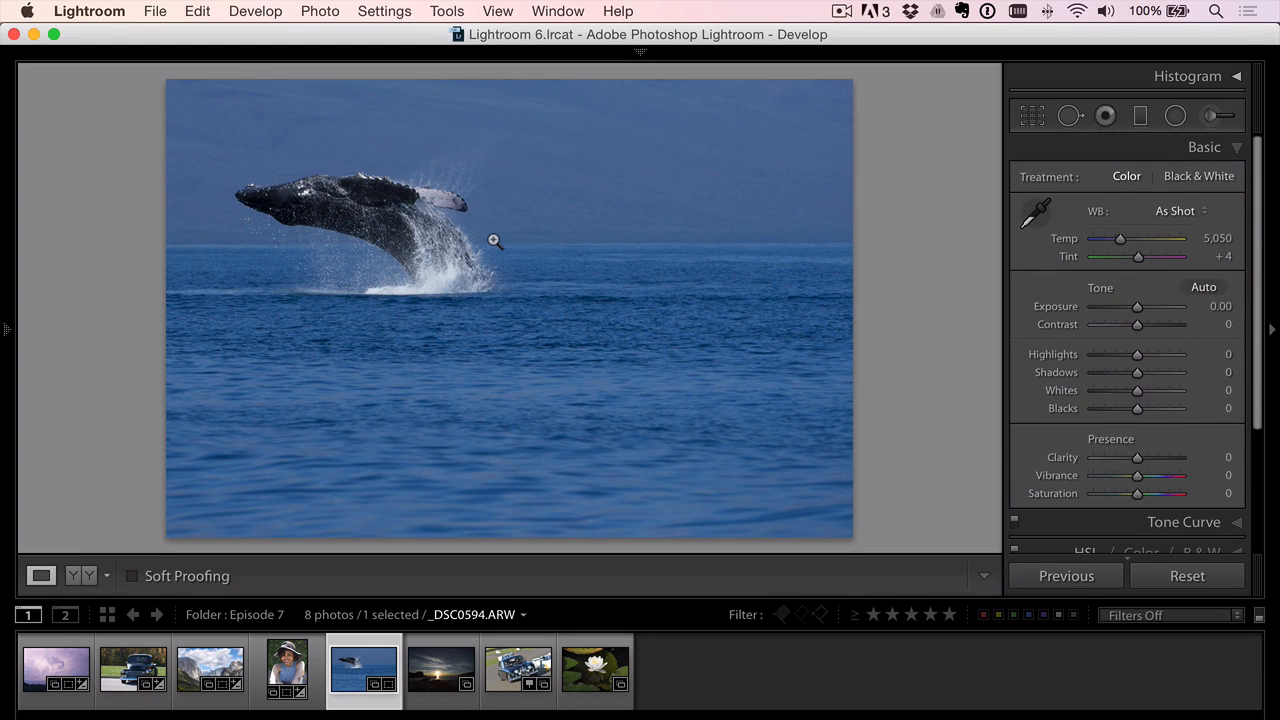
# Reposition the image within the crop so the whale sits in the lower-left part of the frame
pyautogui.press('r')
pyautogui.moveTo(494, 240); pyautogui.dragTo(495, 318)
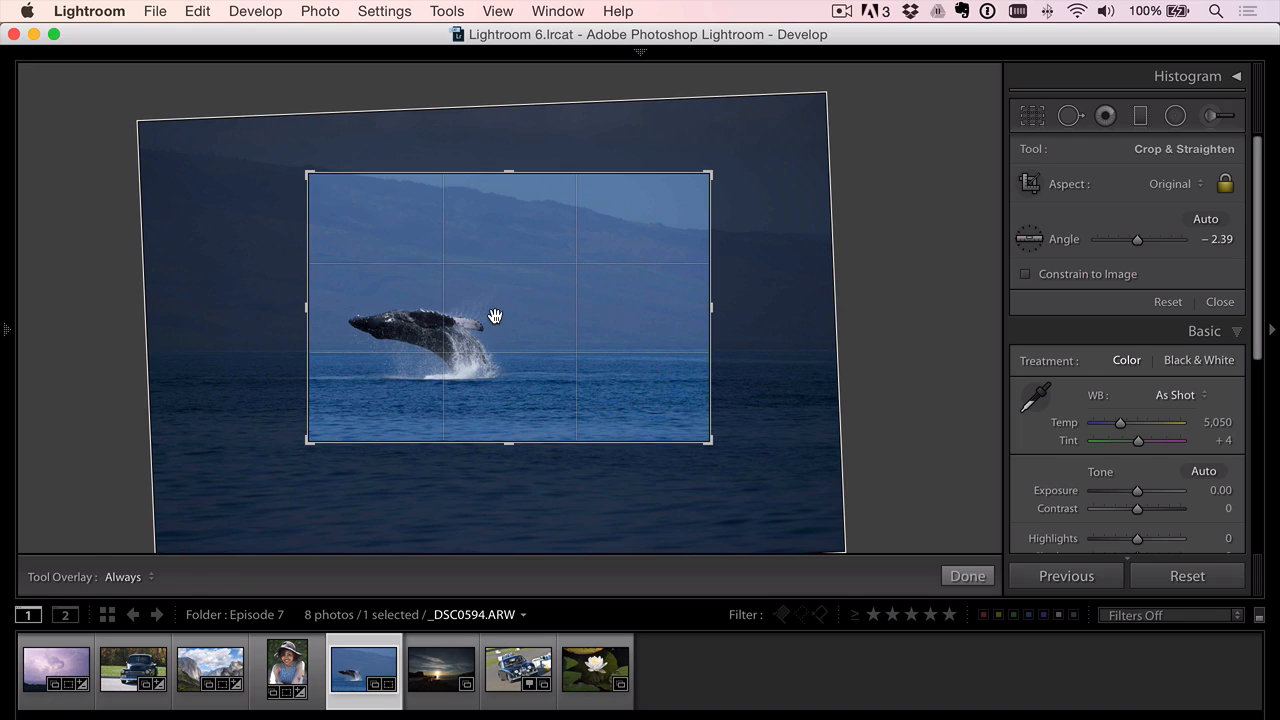
pyautogui.press('Return')
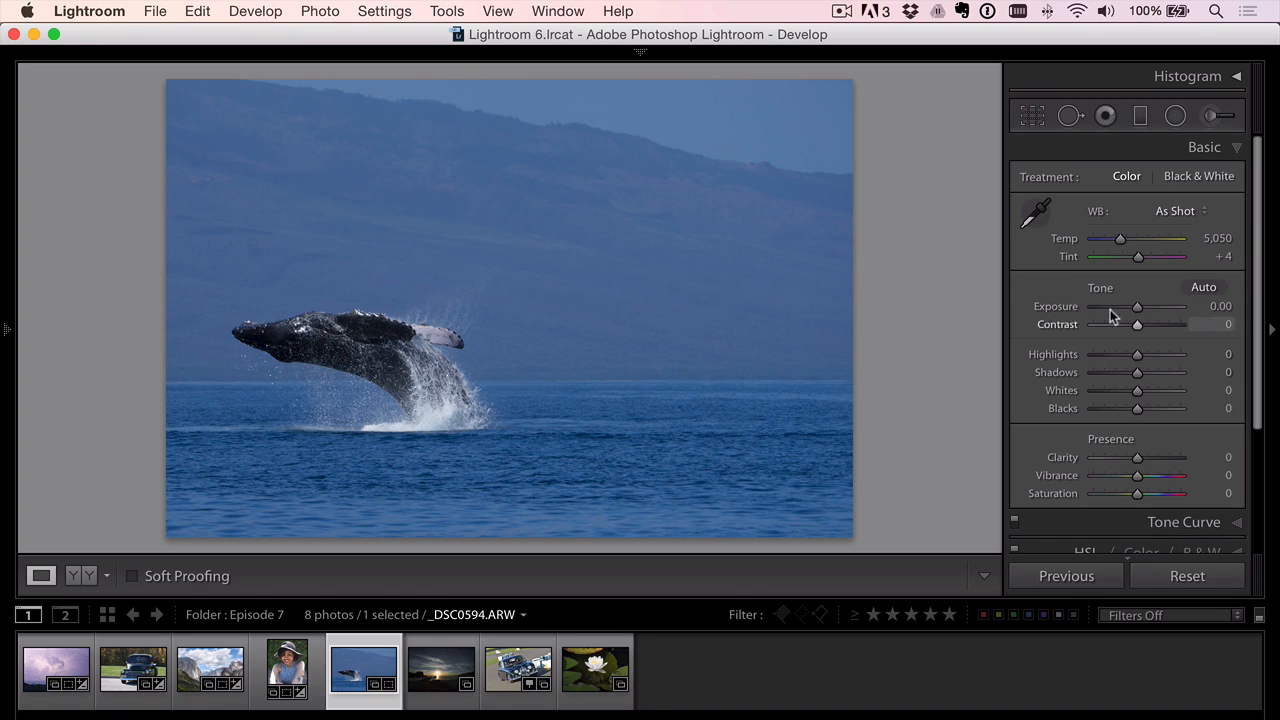
# Set the Dehaze amount in the photo's Effects settings to +20
pyautogui.scroll(-5, 1110, 309)
pyautogui.click(1160, 495)
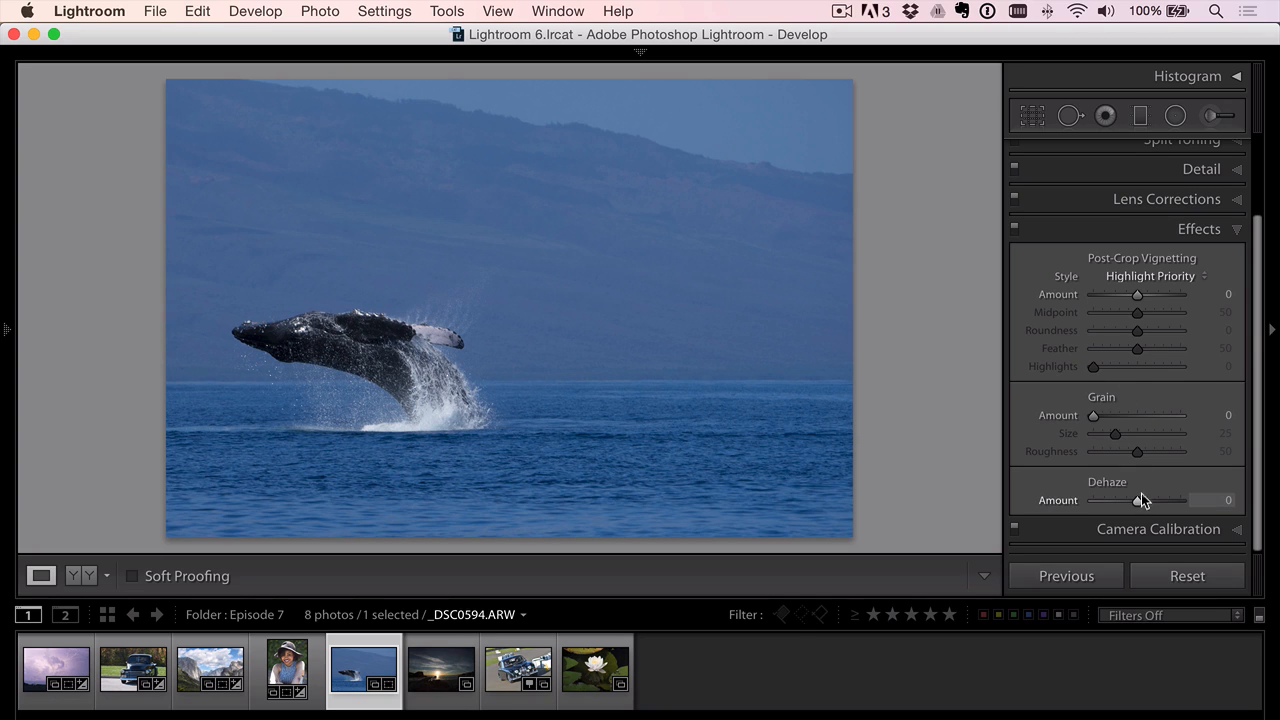
pyautogui.moveTo(1141, 498)
pyautogui.mouseDown()
pyautogui.moveTo(1159, 499)
pyautogui.moveTo(1149, 496)
pyautogui.mouseUp()
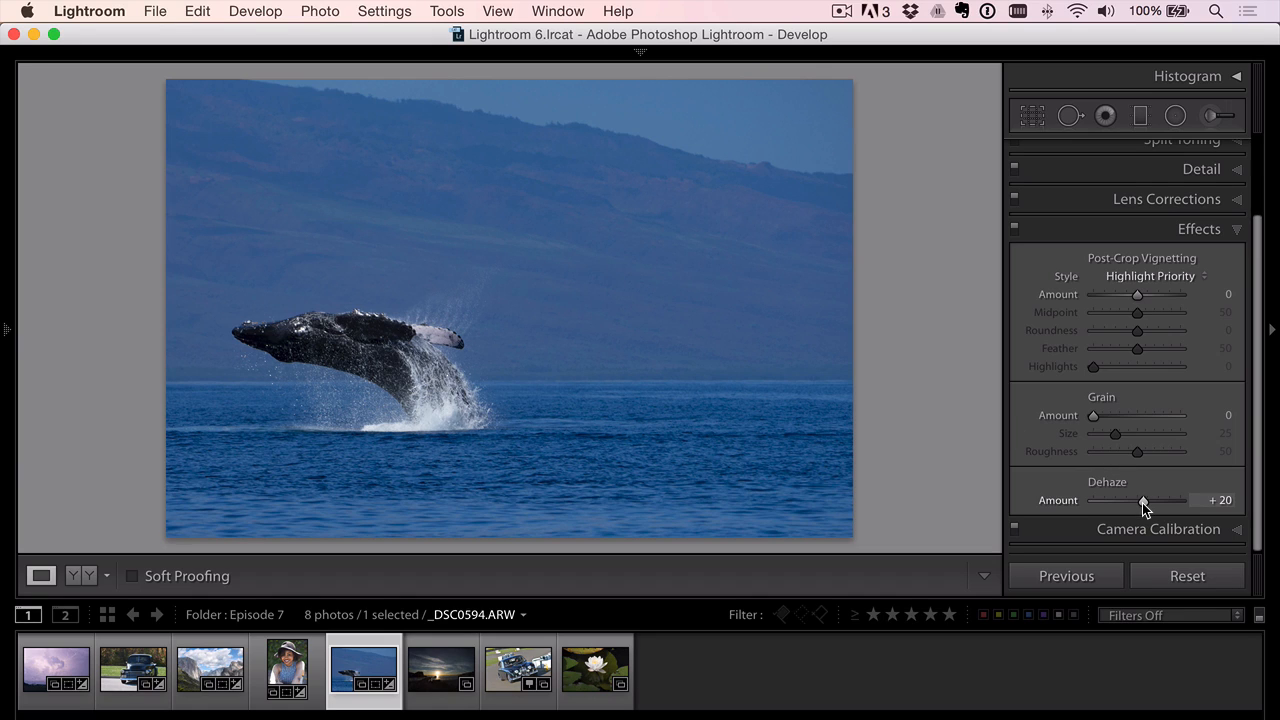
# Set the Basic tone adjustments to Whites +42 and Blacks -15
pyautogui.scroll(5, 1145, 314)
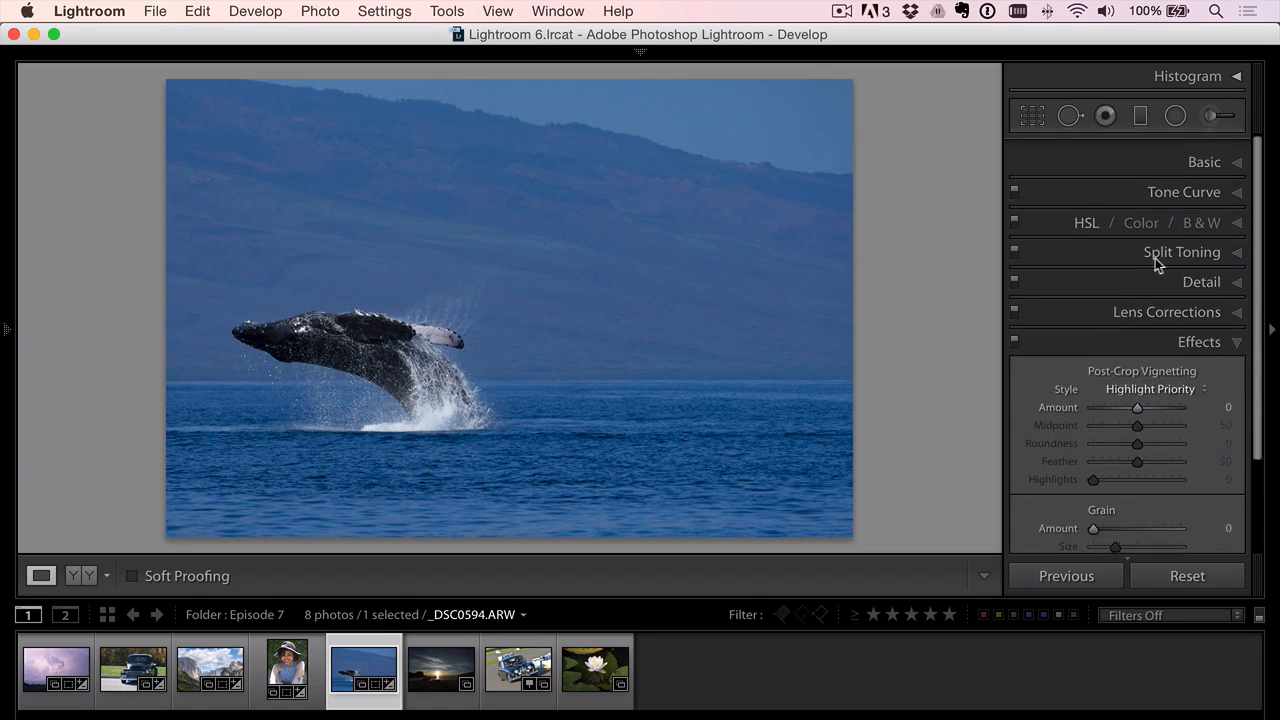
pyautogui.click(1198, 151)
pyautogui.press('alt')
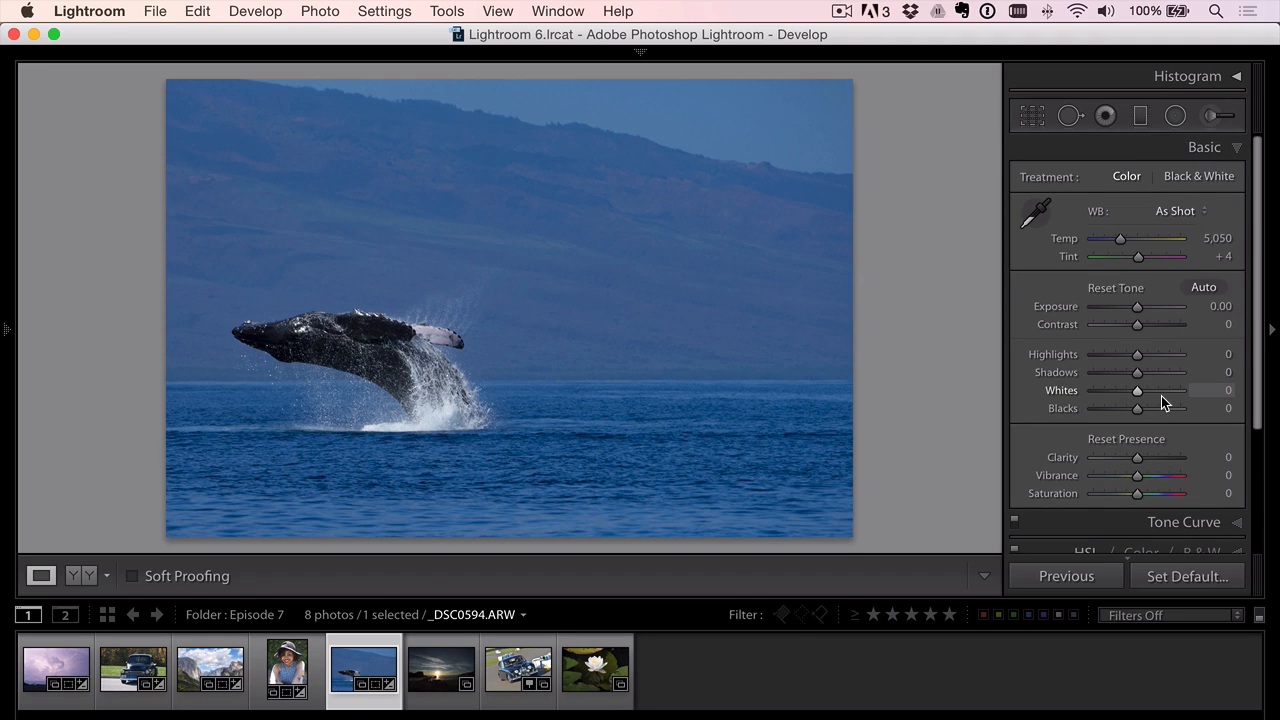
pyautogui.moveTo(1138, 390)
pyautogui.mouseDown()
pyautogui.moveTo(1156, 391)
pyautogui.moveTo(1130, 410)
pyautogui.mouseUp()
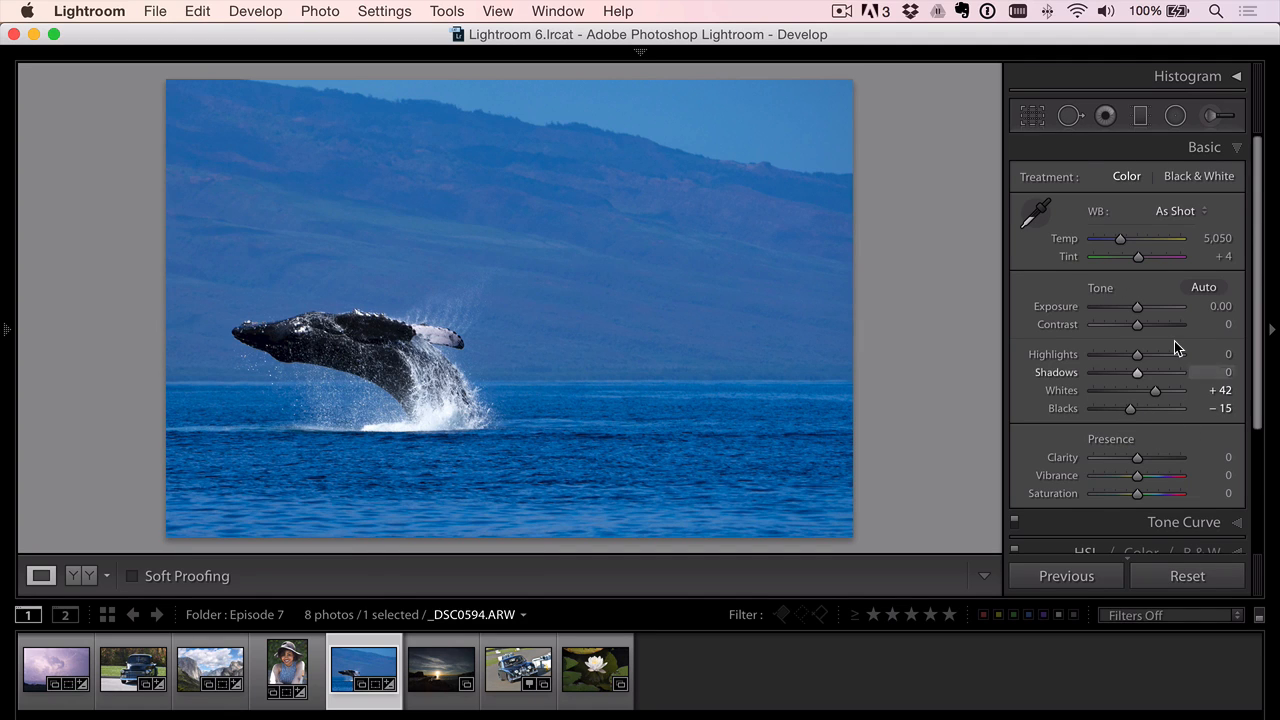
# Reduce the Dehaze amount to +9
pyautogui.scroll(-5, 1174, 345)
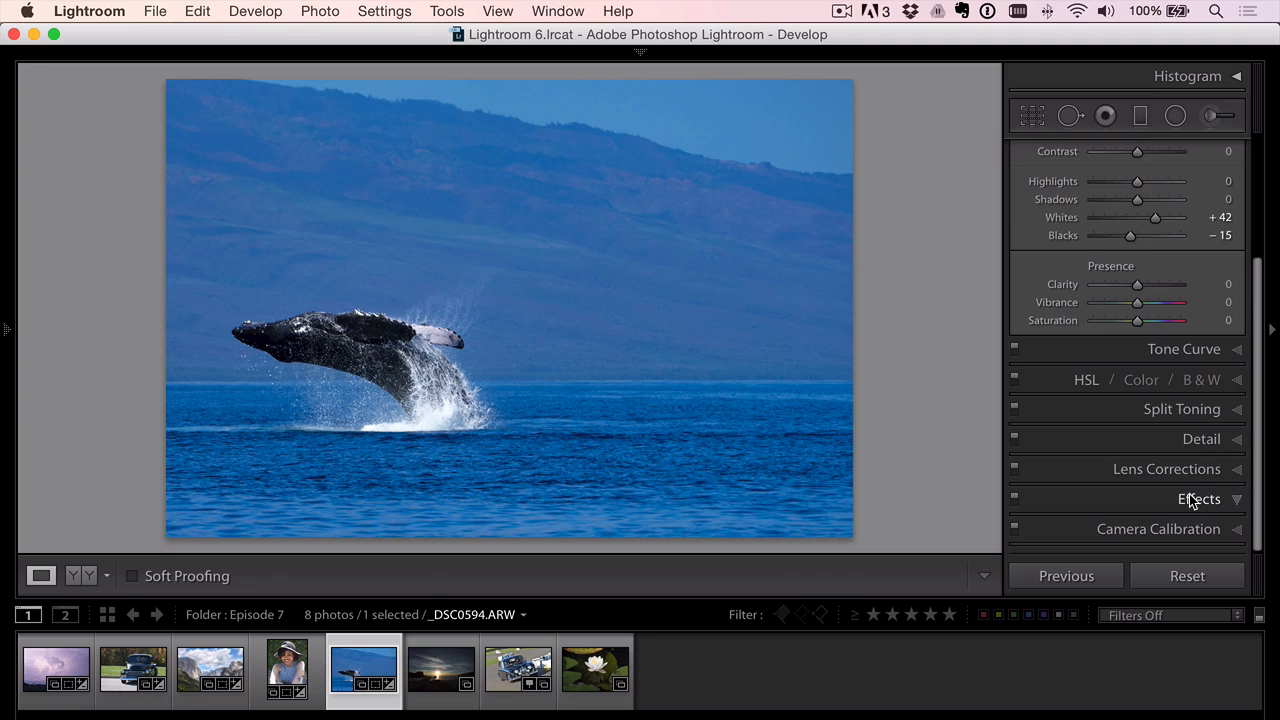
pyautogui.click(1189, 491)
pyautogui.moveTo(1141, 501); pyautogui.dragTo(1138, 501)
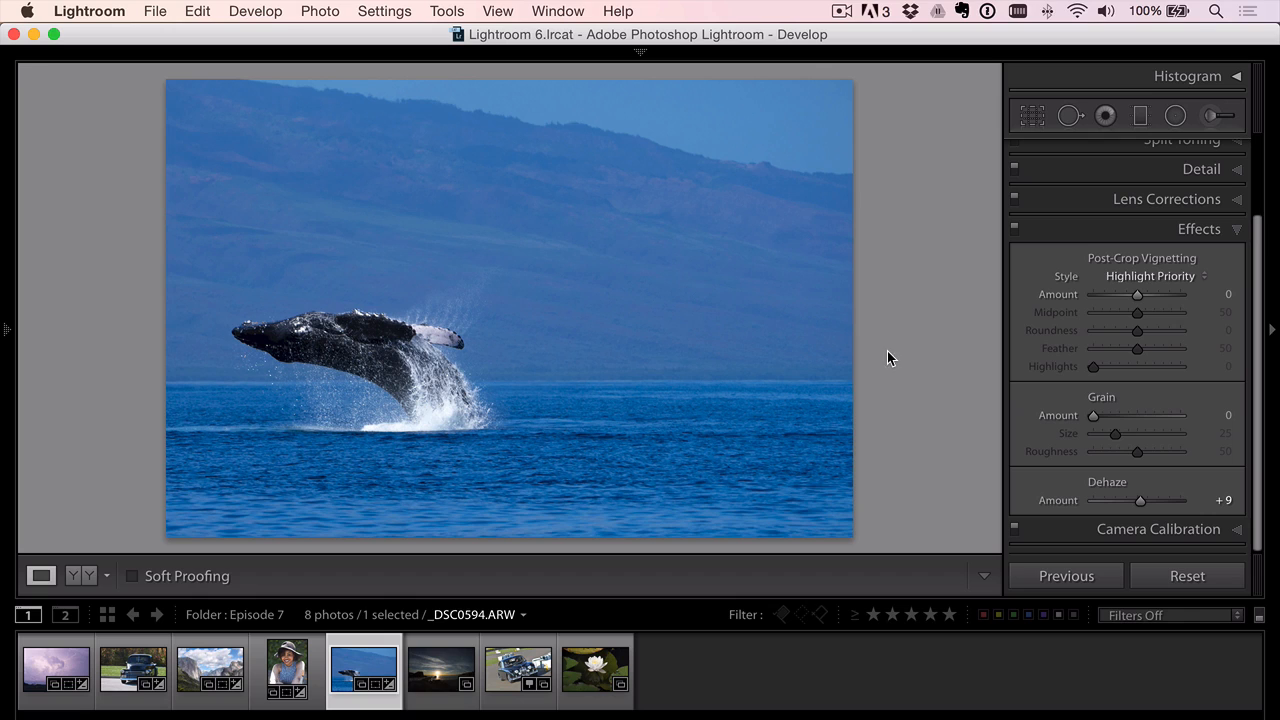
# Open a copy of the photo with Lightroom adjustments in Perfect Effects 9 Suite
pyautogui.click(320, 11)
pyautogui.moveTo(347, 120)
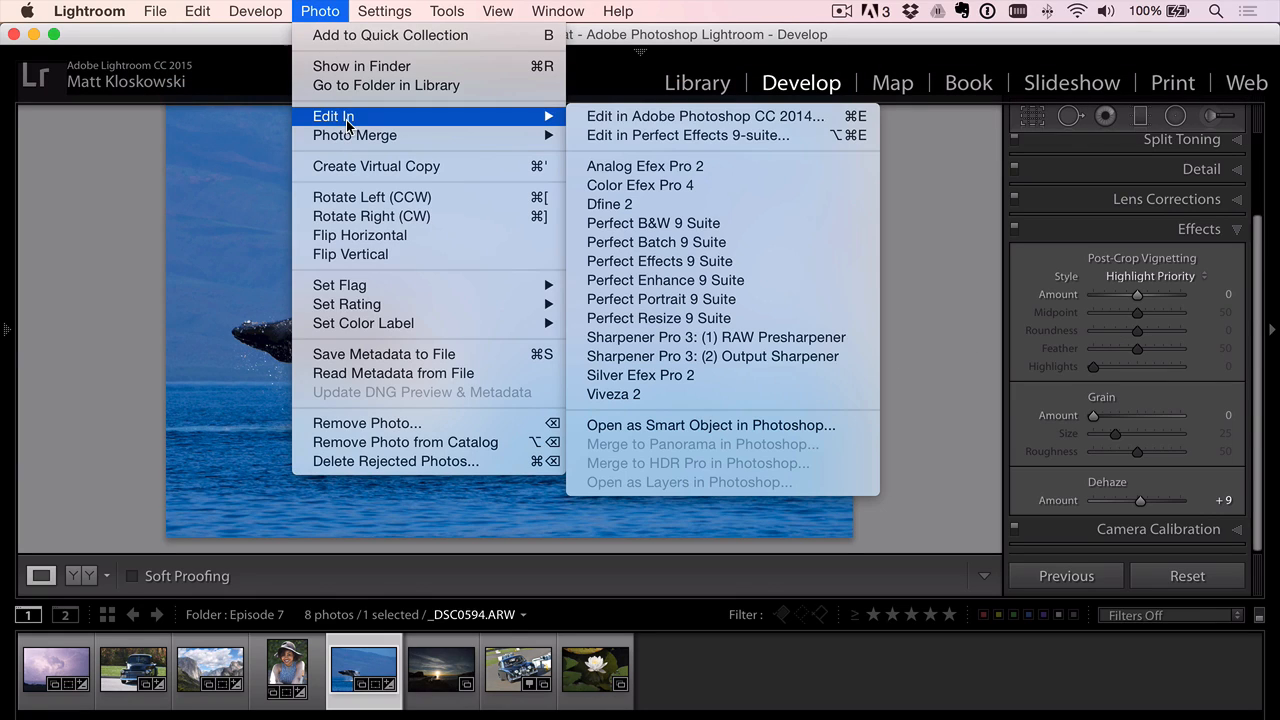
pyautogui.click(669, 262)
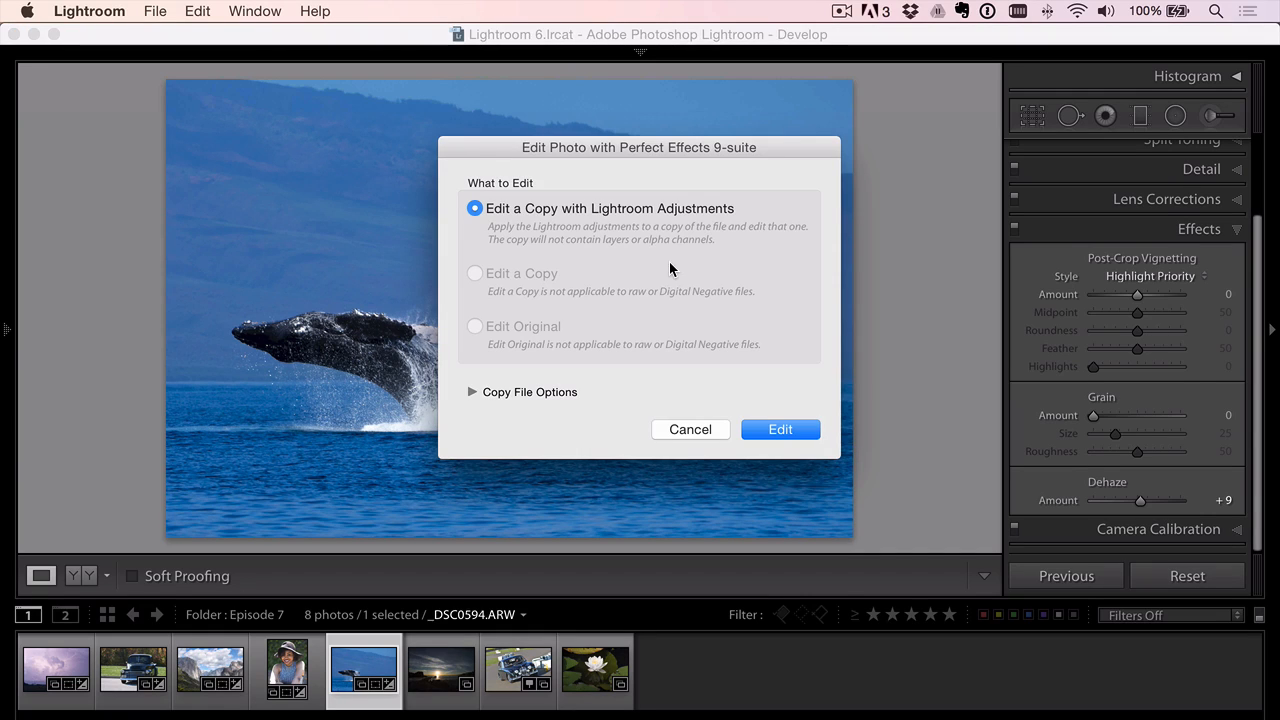
pyautogui.click(769, 430)
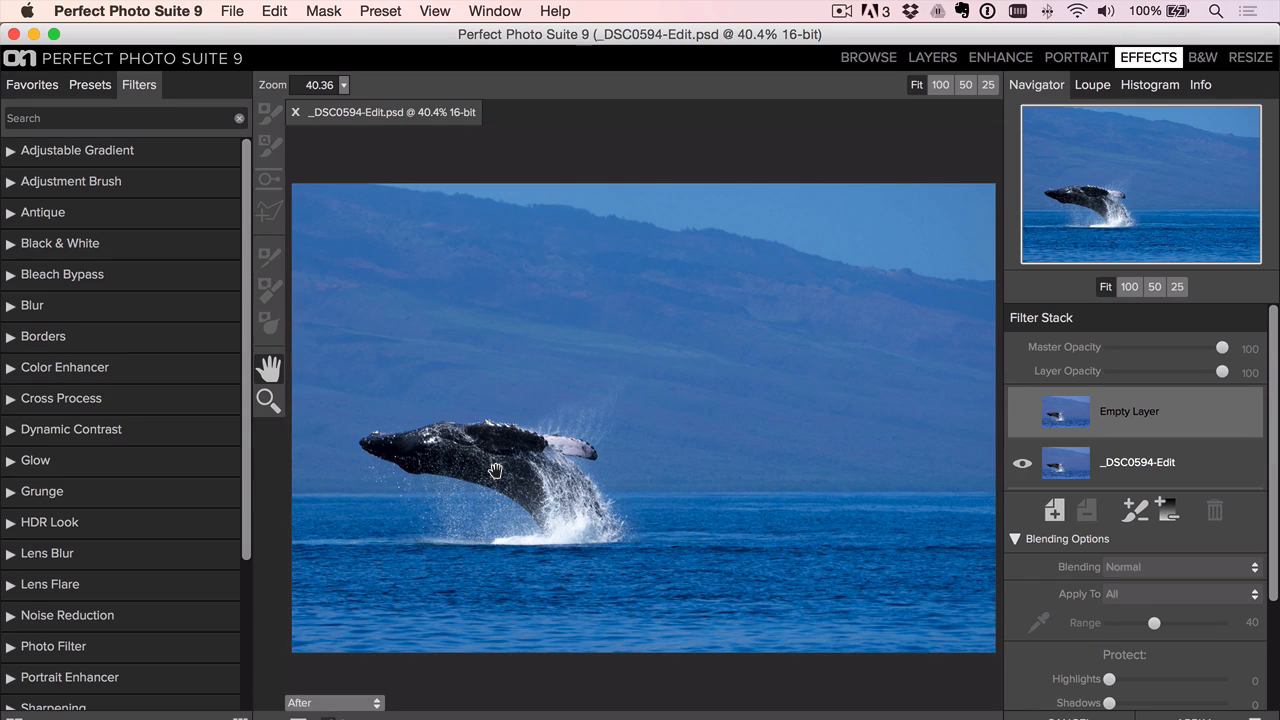
# Add a Tone Enhancer filter, trying the Clarity preset and choosing Tonal Contrast instead
pyautogui.scroll(-5, 91, 420)
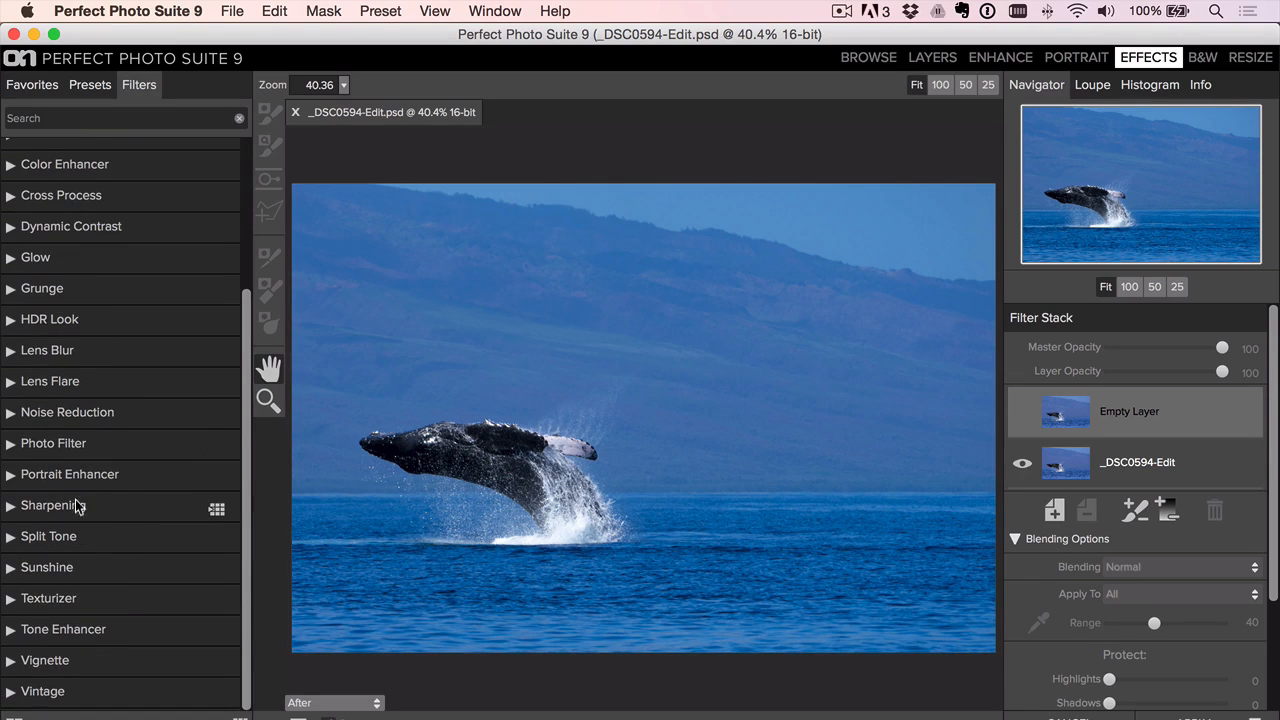
pyautogui.click(74, 629)
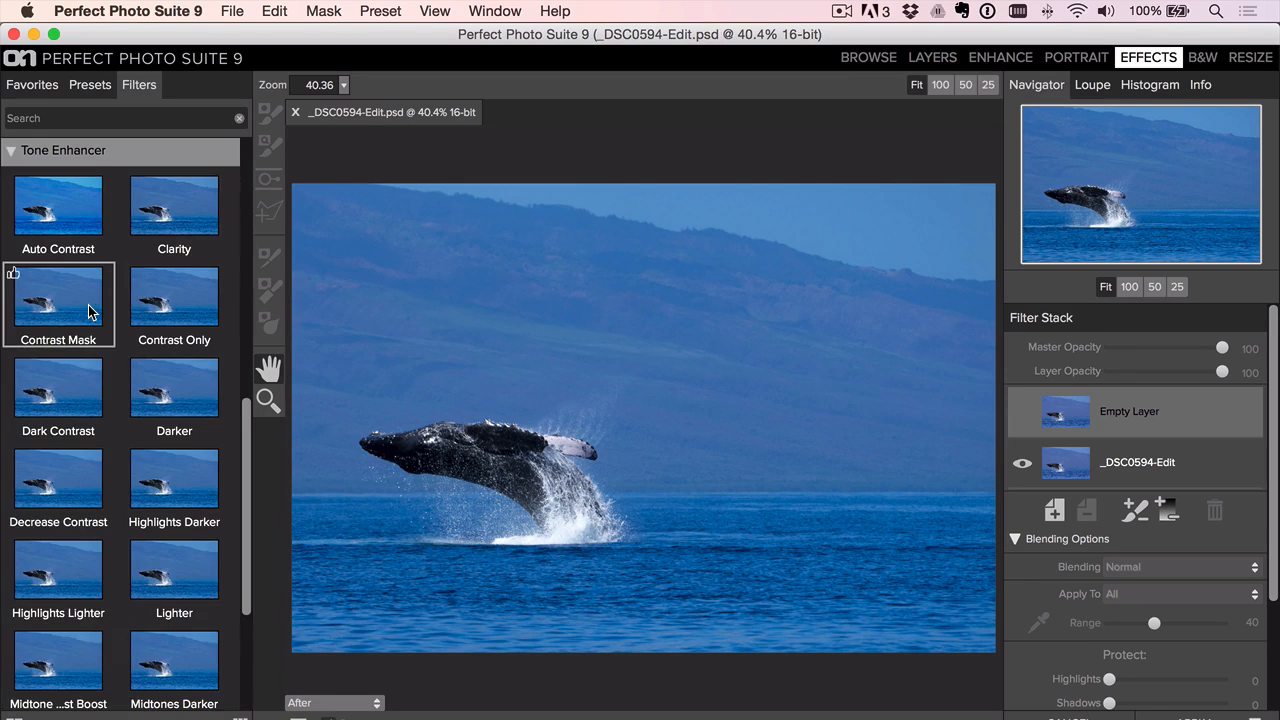
pyautogui.click(185, 213)
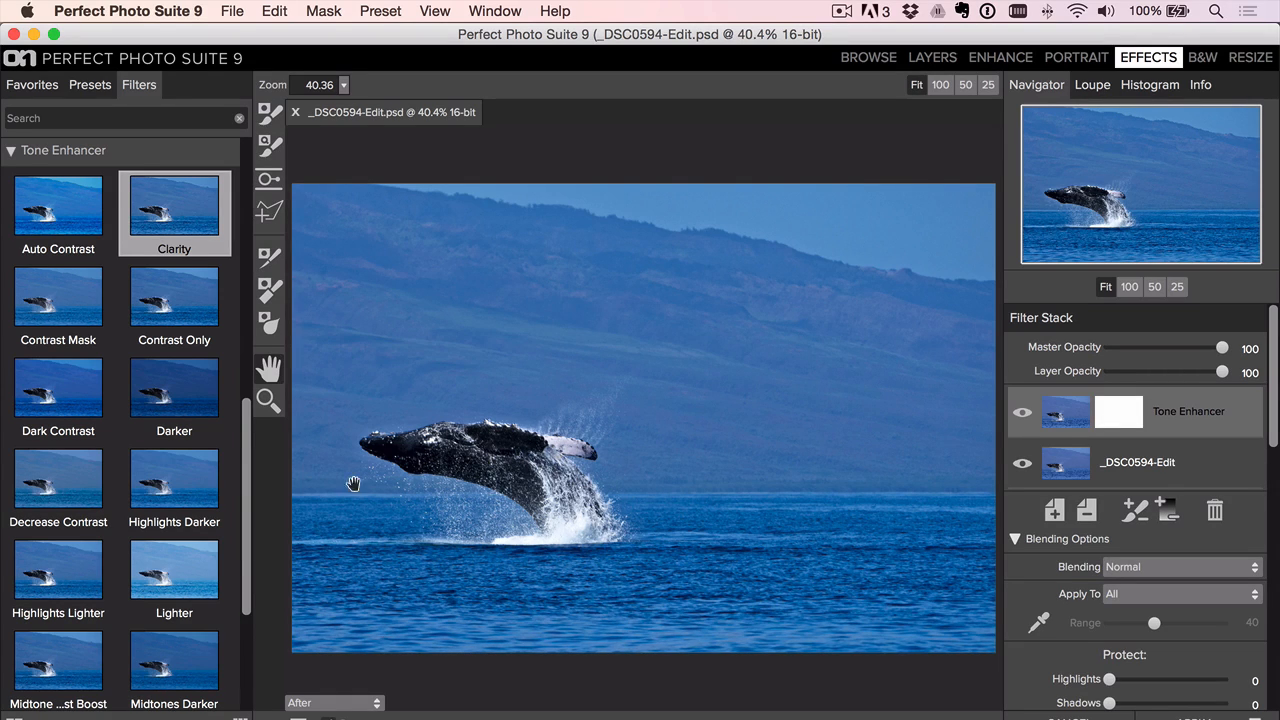
pyautogui.scroll(-5, 143, 490)
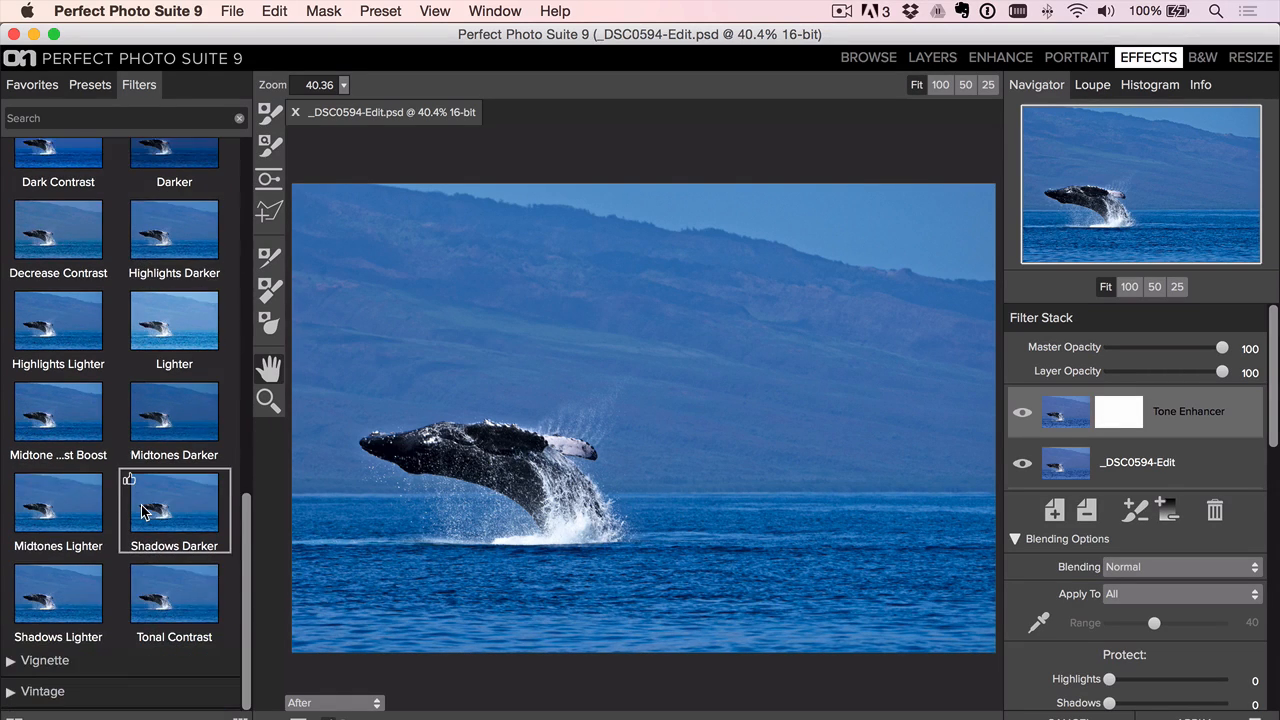
pyautogui.click(178, 613)
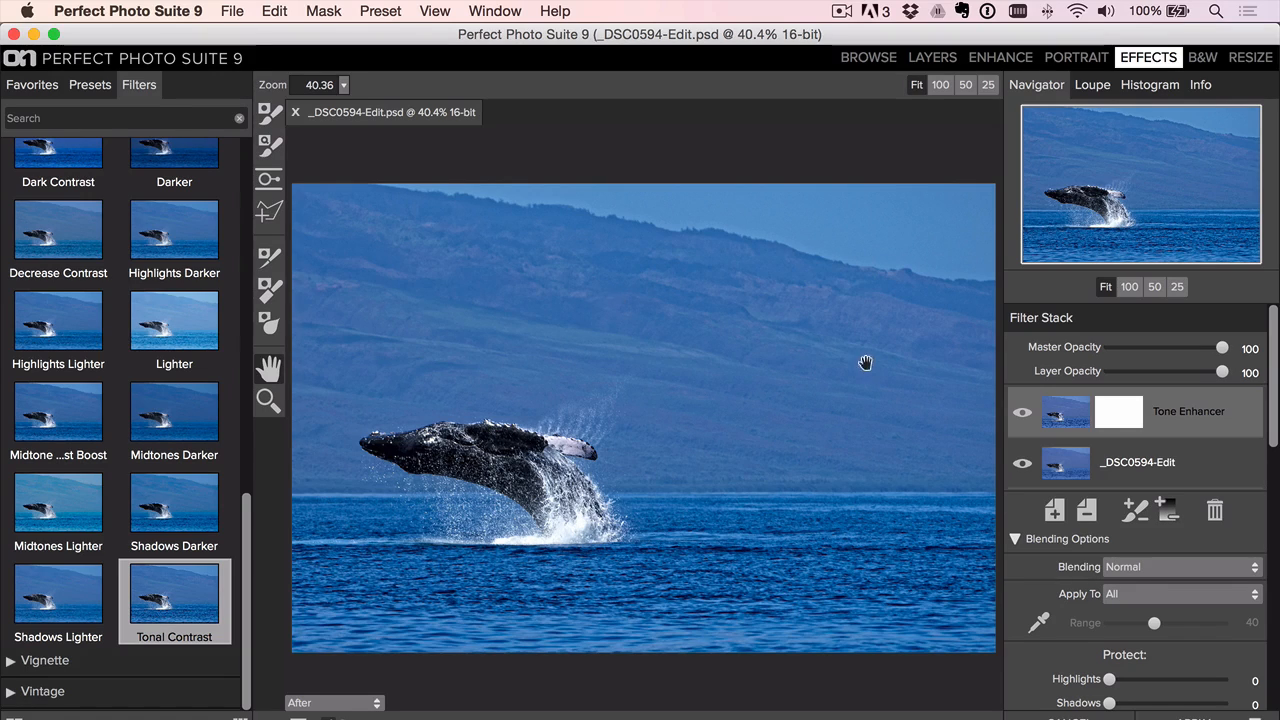
# Mask the Tonal Contrast effect out of the sky and mountains with a size 400 brush, and compare with the filter hidden
pyautogui.click(268, 116)
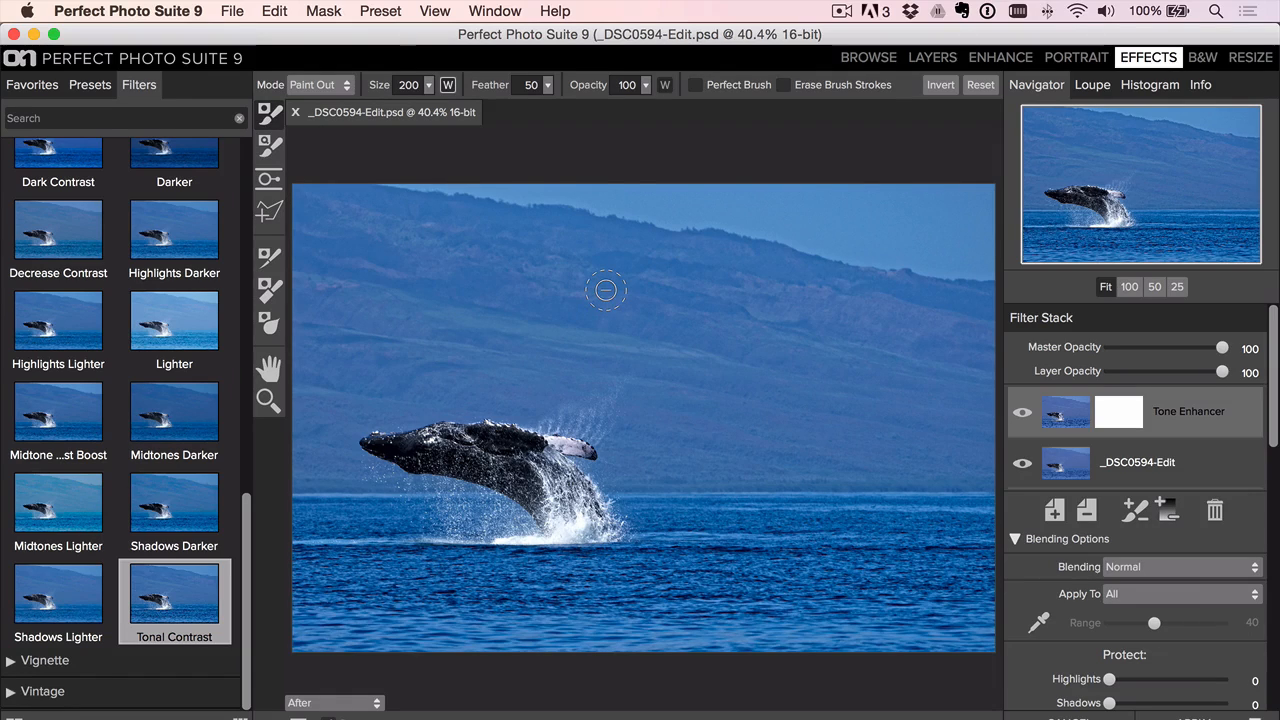
pyautogui.press(']')
pyautogui.press(']')
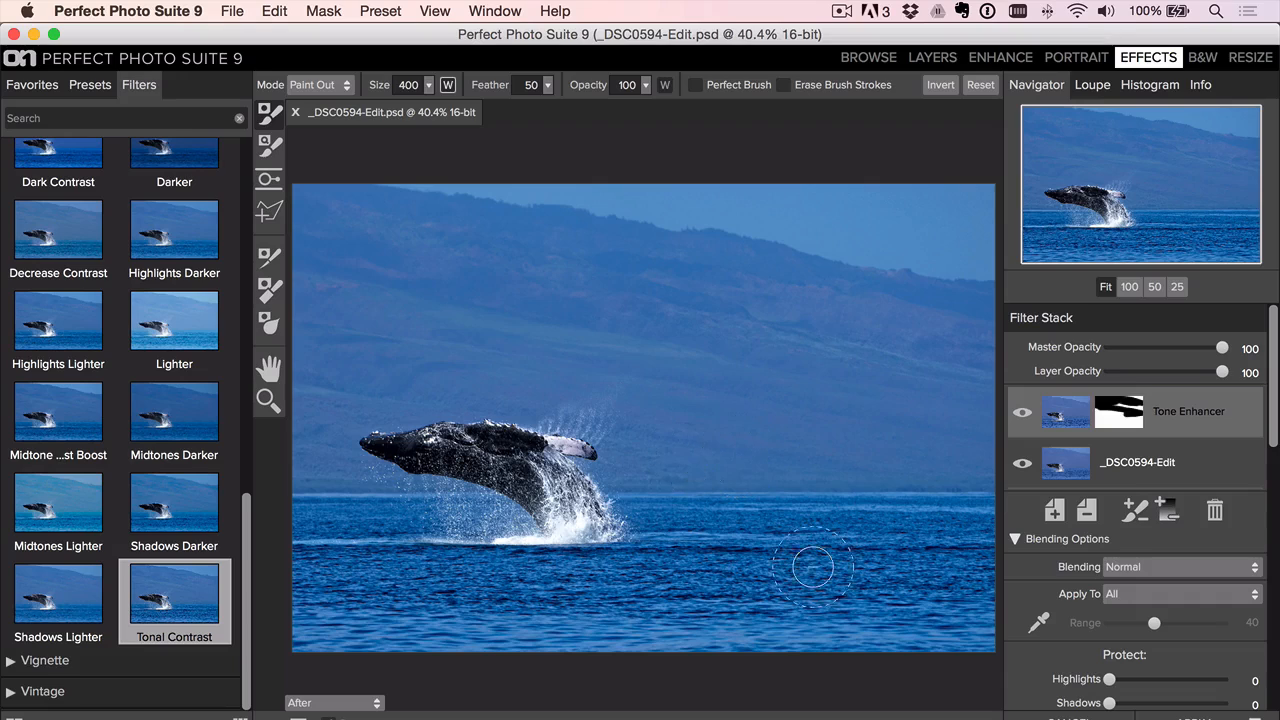
pyautogui.click(1022, 414)
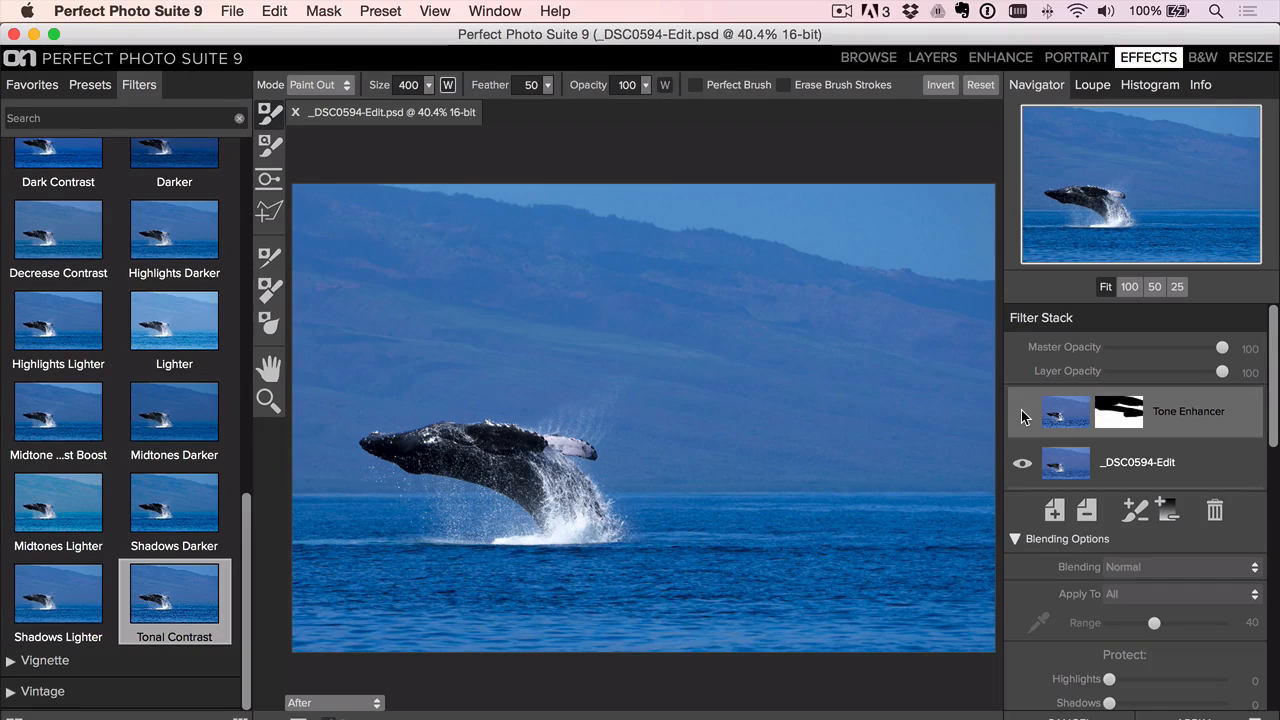
pyautogui.click(1021, 412)
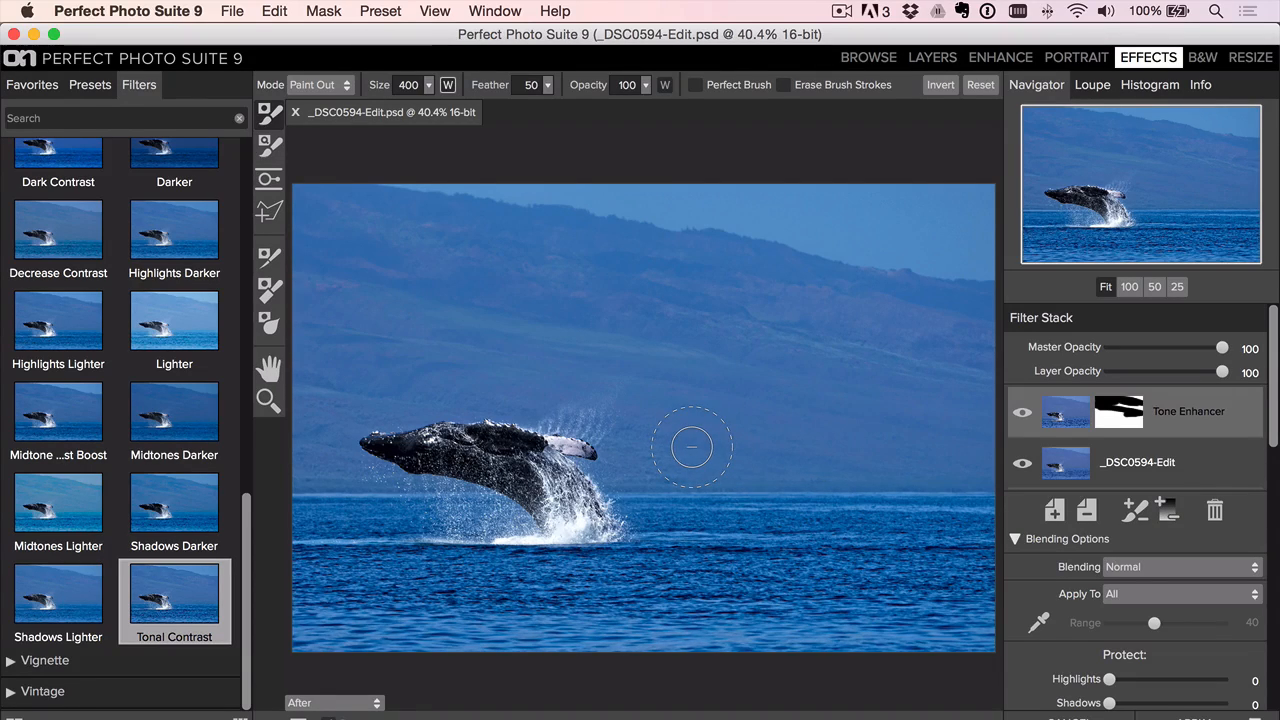
# Paint the effect out along the horizon around the whale with the masking brush at size 200
pyautogui.press('[')
pyautogui.press('[')
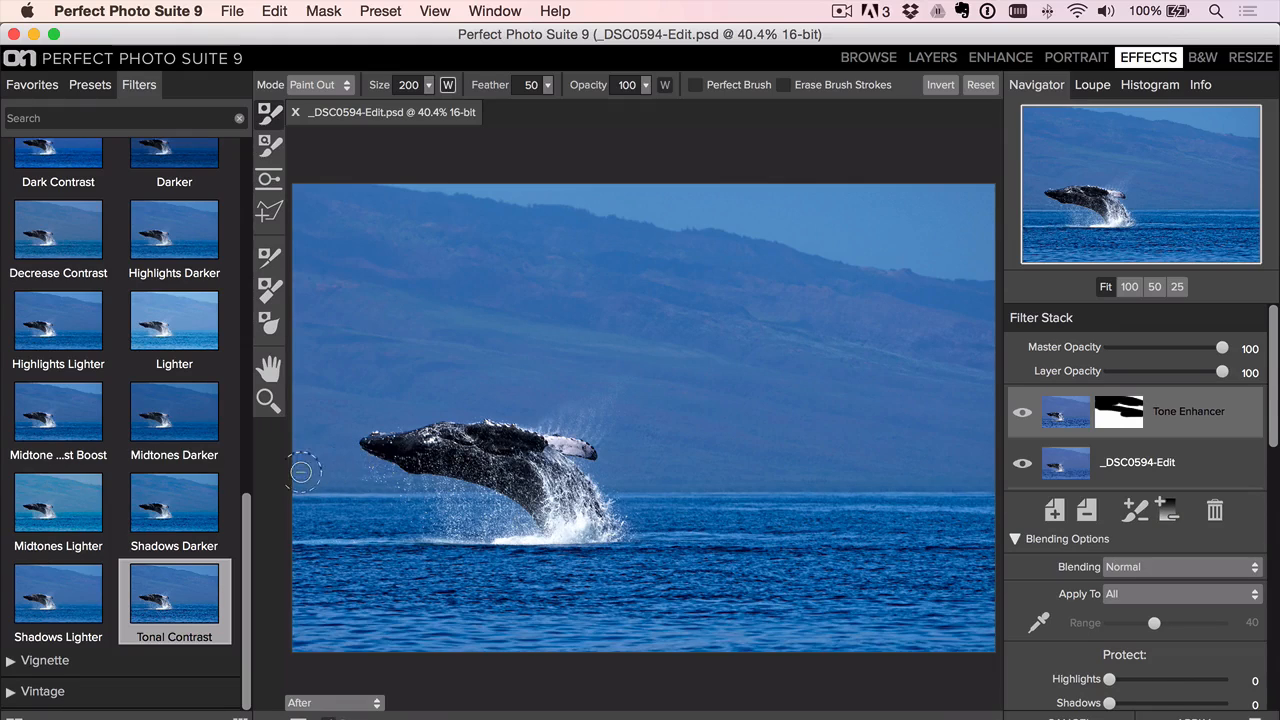
pyautogui.moveTo(300, 471); pyautogui.dragTo(737, 506)
# Partly paint the effect out of the water with the masking brush at opacity 49 and size 500
pyautogui.click(646, 85)
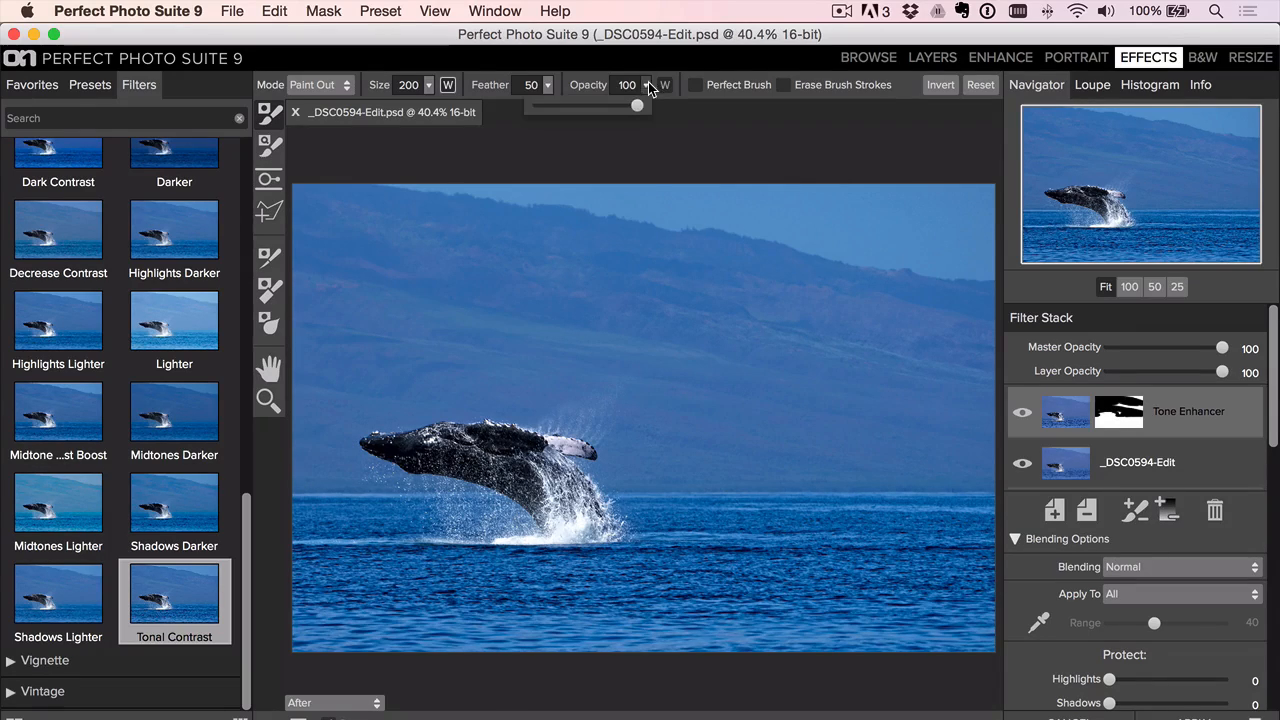
pyautogui.click(590, 106)
pyautogui.moveTo(590, 106); pyautogui.dragTo(586, 106)
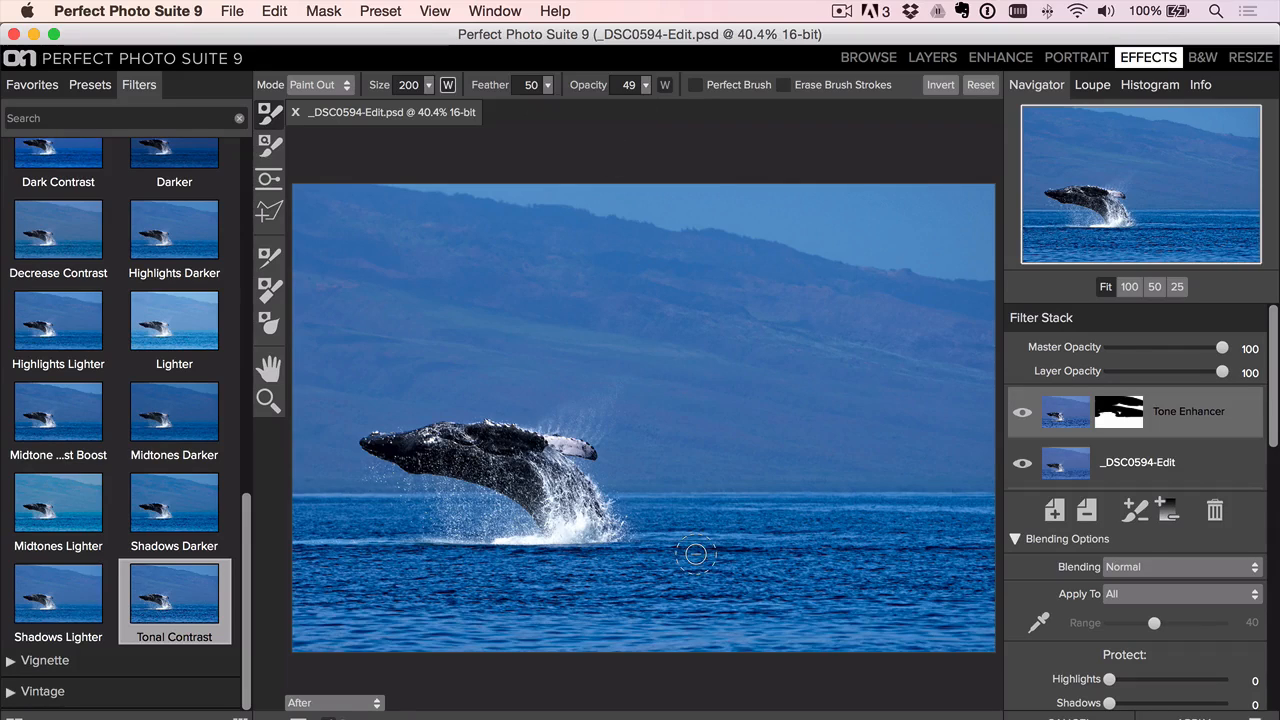
pyautogui.press(']')
pyautogui.press(']')
pyautogui.press(']')
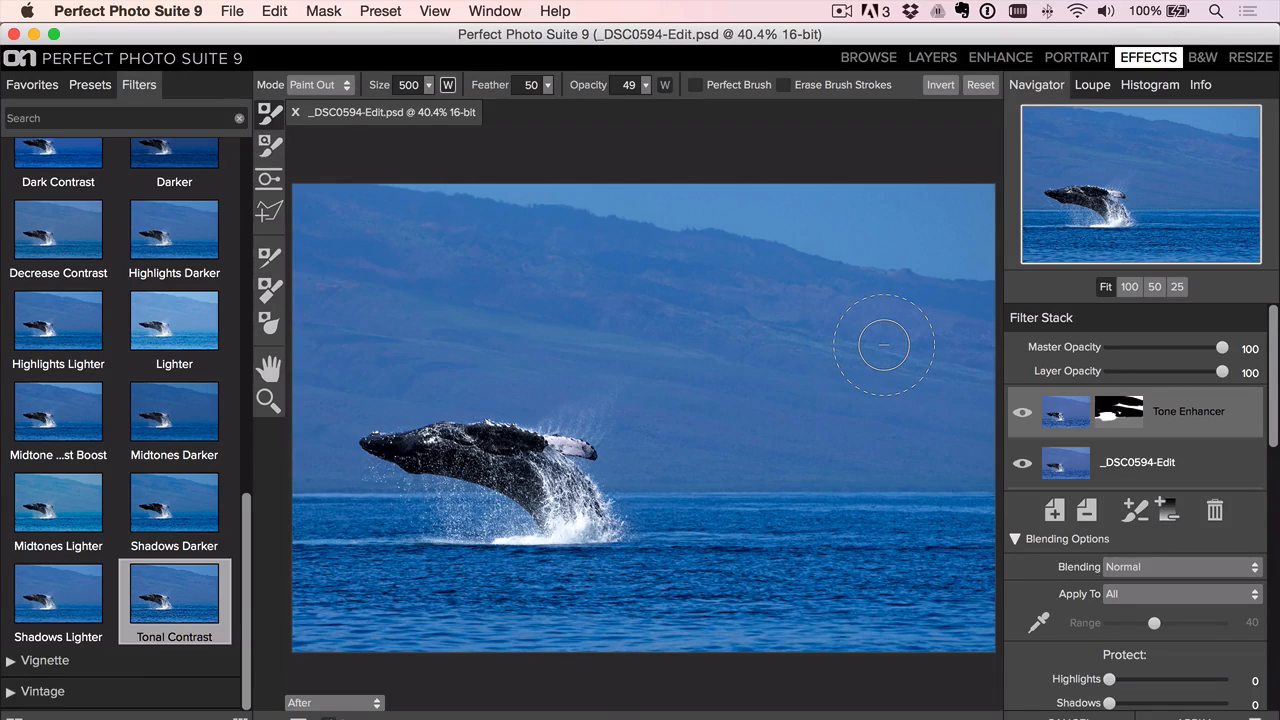
# Add a Sunshine filter above the Tone Enhancer using the Warm Highlights preset and set its Warmth to 85
pyautogui.click(1054, 510)
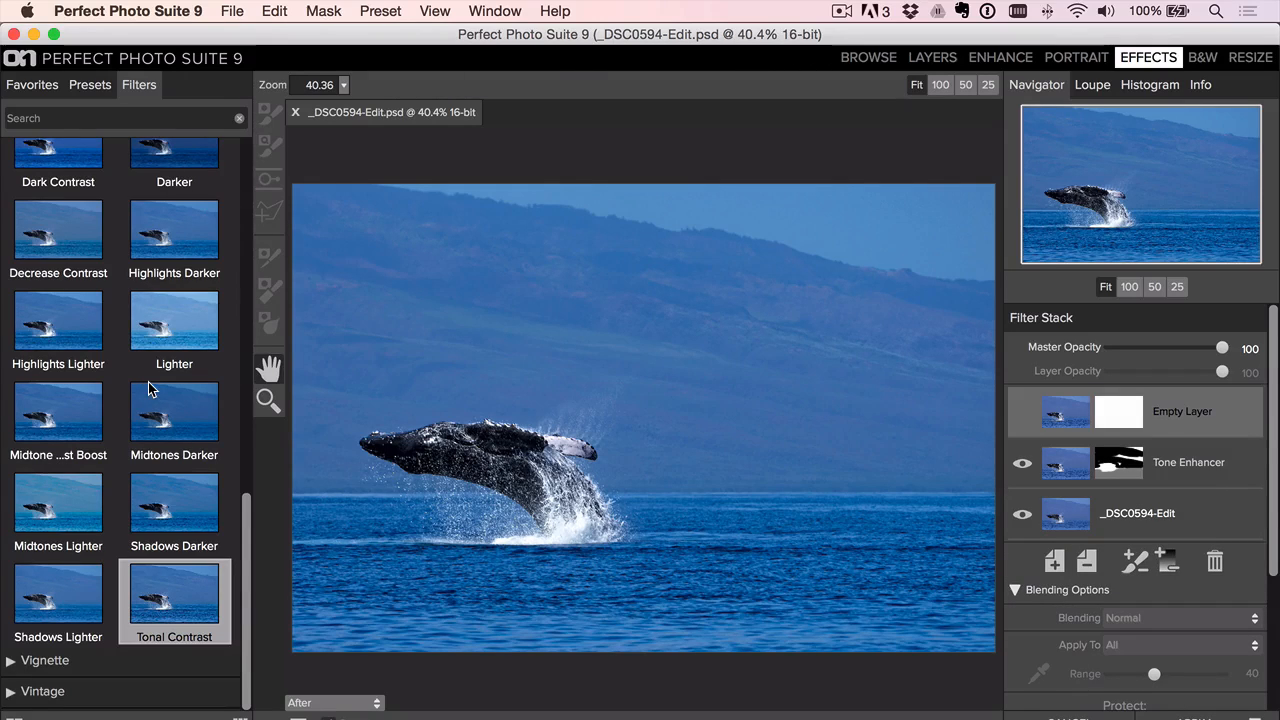
pyautogui.scroll(8, 148, 383)
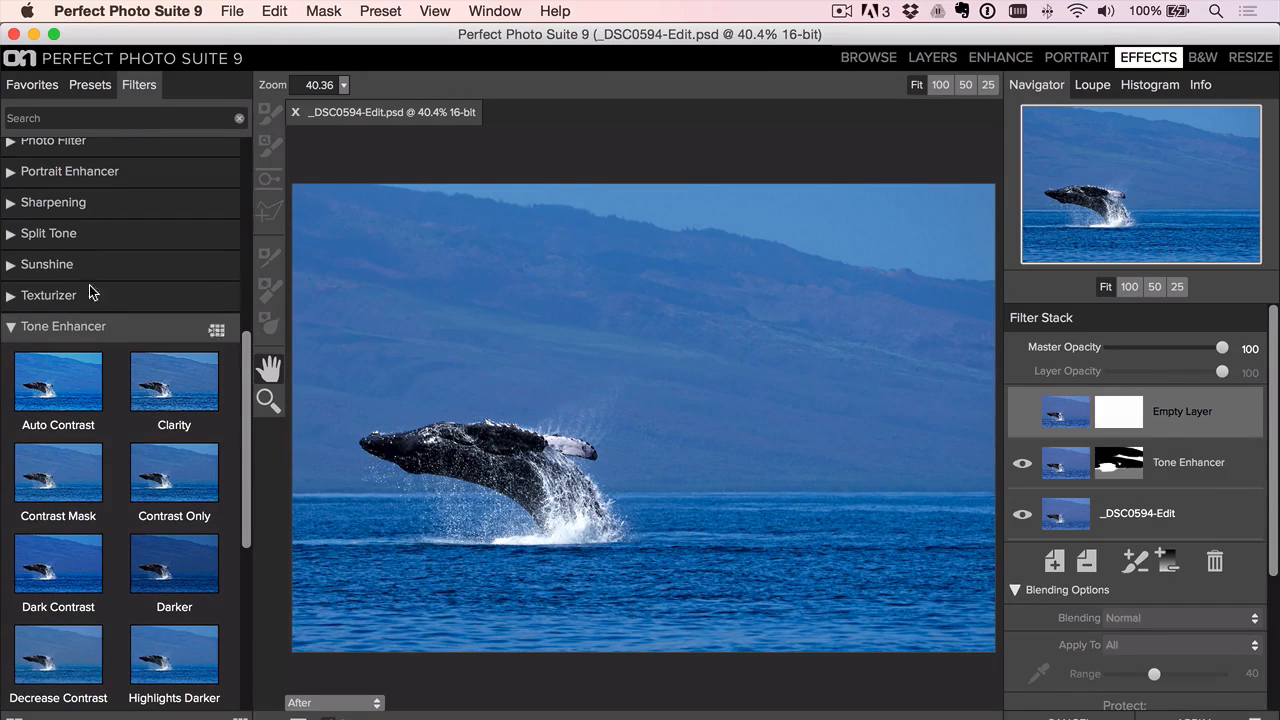
pyautogui.click(48, 264)
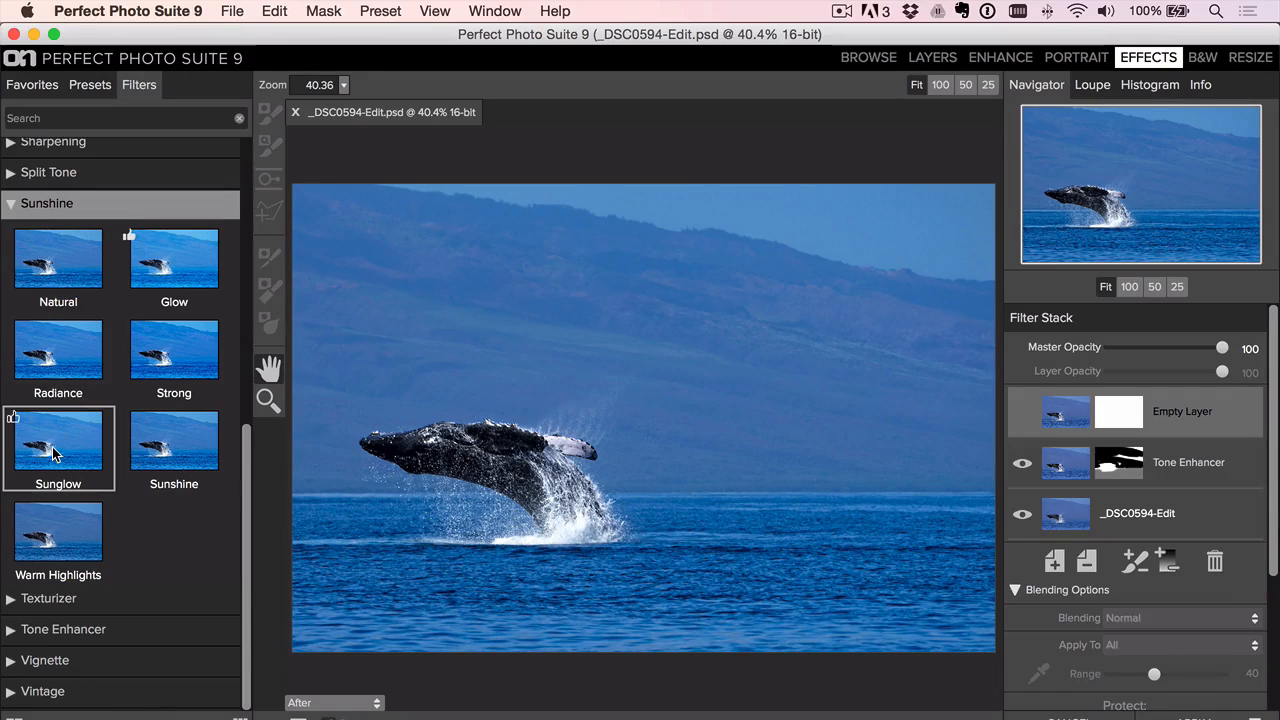
pyautogui.click(58, 540)
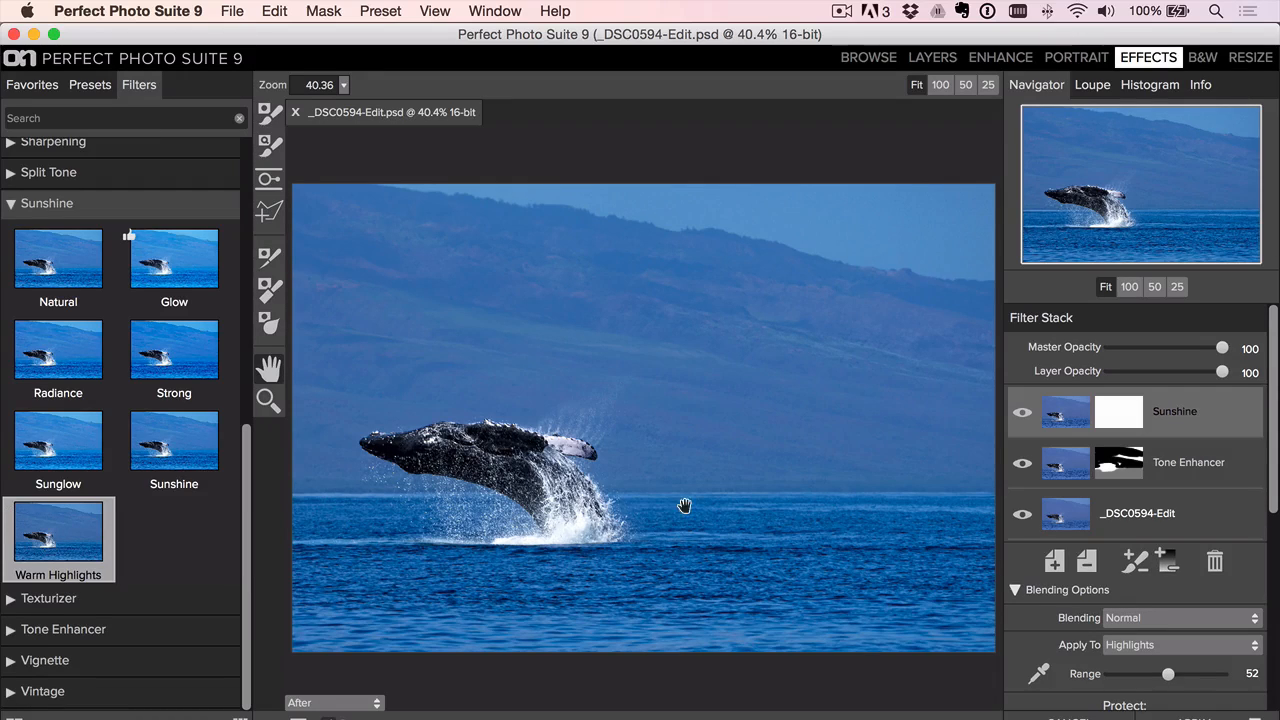
pyautogui.scroll(-10, 1188, 485)
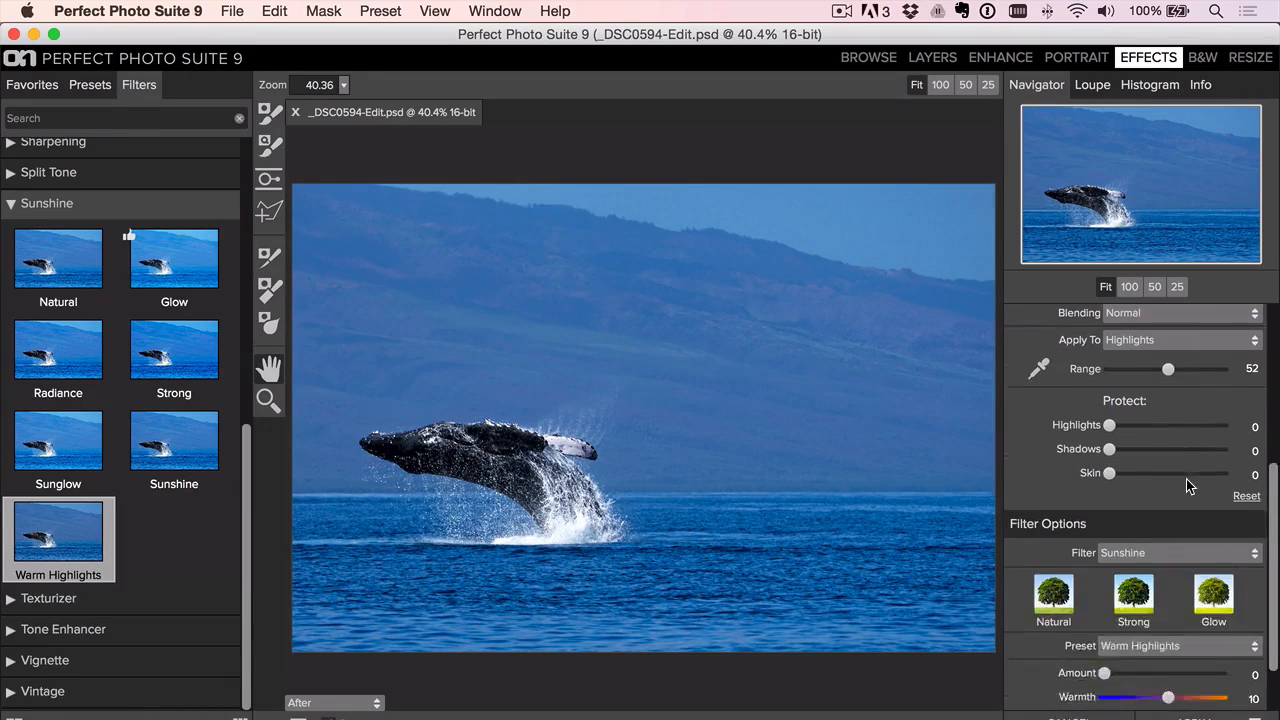
pyautogui.moveTo(1175, 624); pyautogui.dragTo(1205, 628)
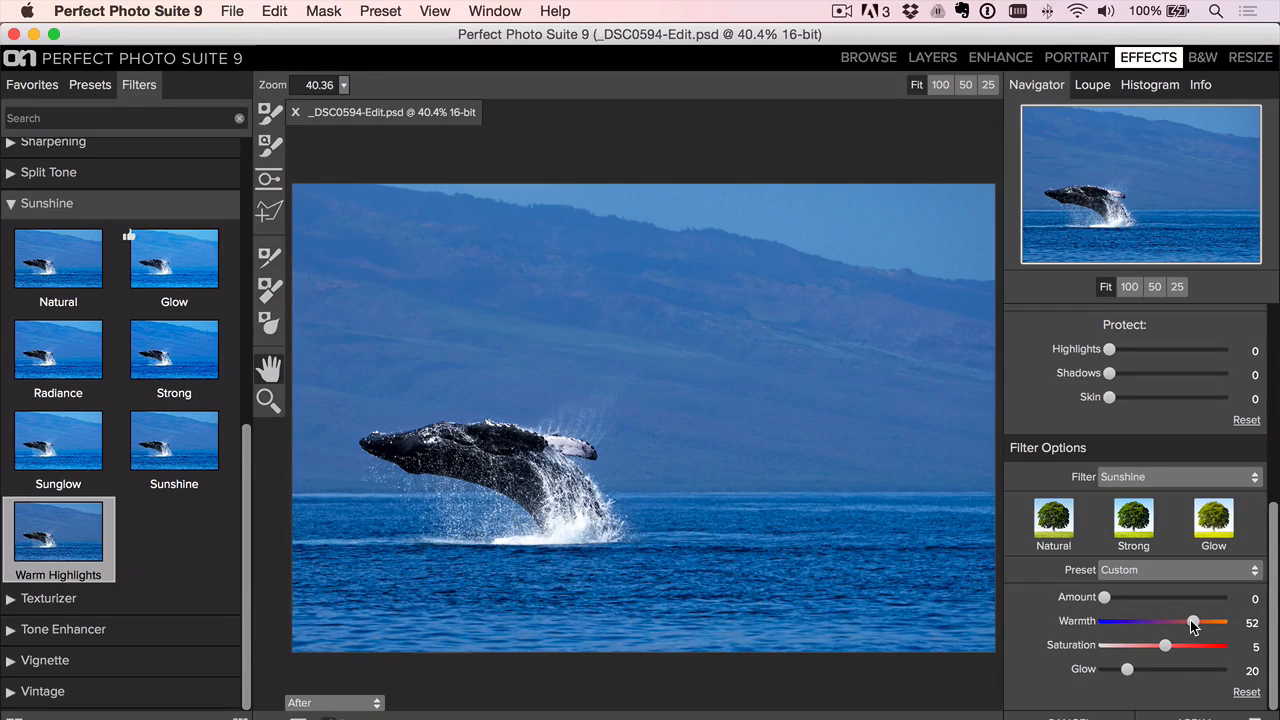
pyautogui.moveTo(1193, 625); pyautogui.dragTo(1213, 625)
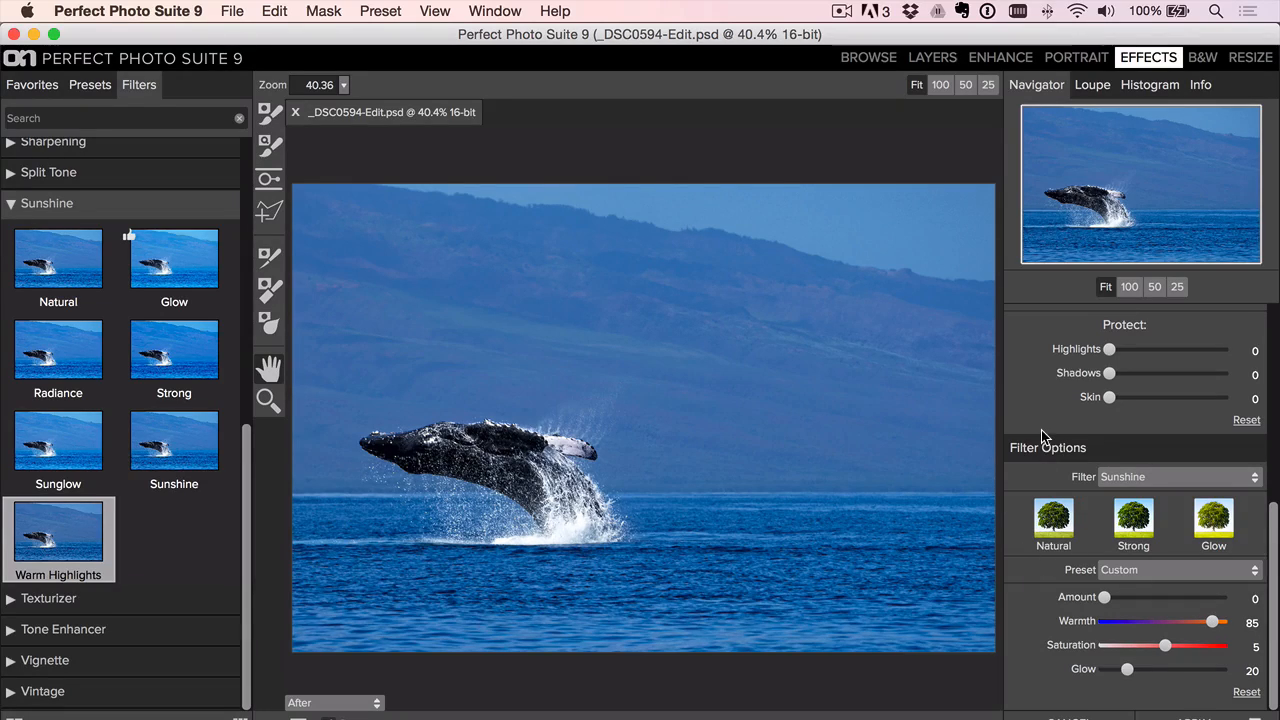
# Add a Vignette filter with the Big Softy preset and reduce its layer opacity
pyautogui.scroll(5, 1041, 430)
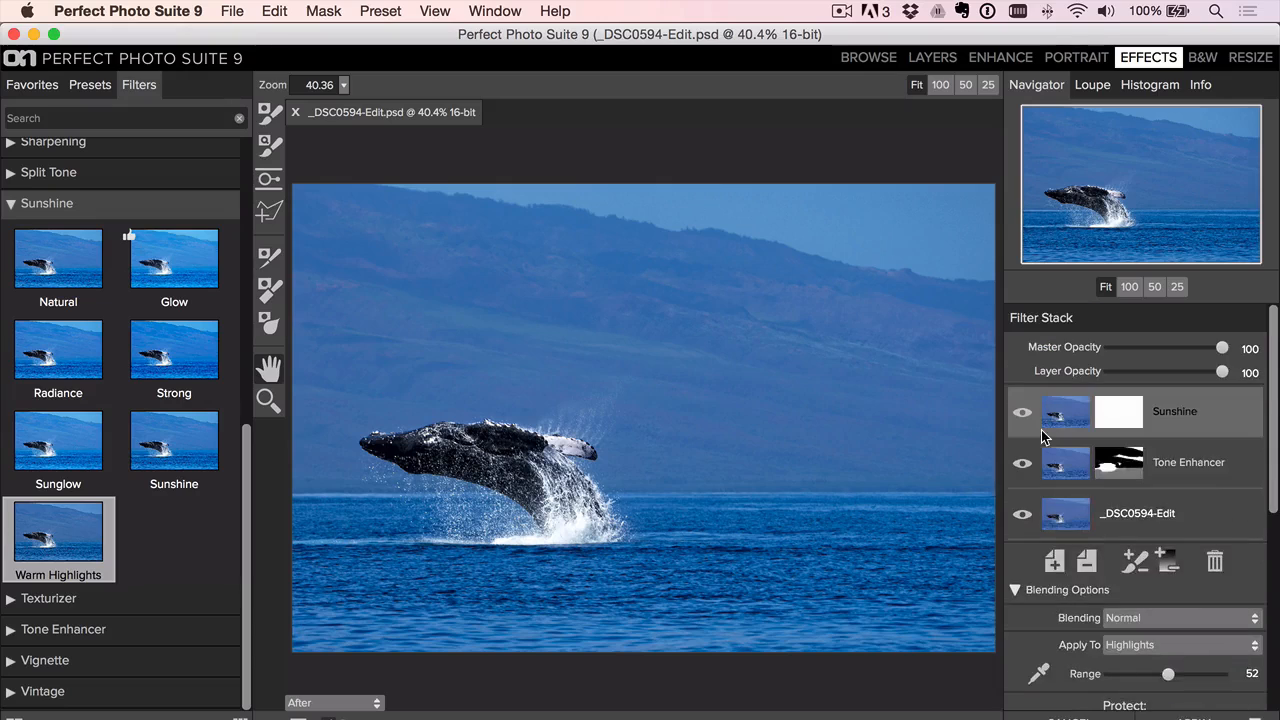
pyautogui.click(1054, 562)
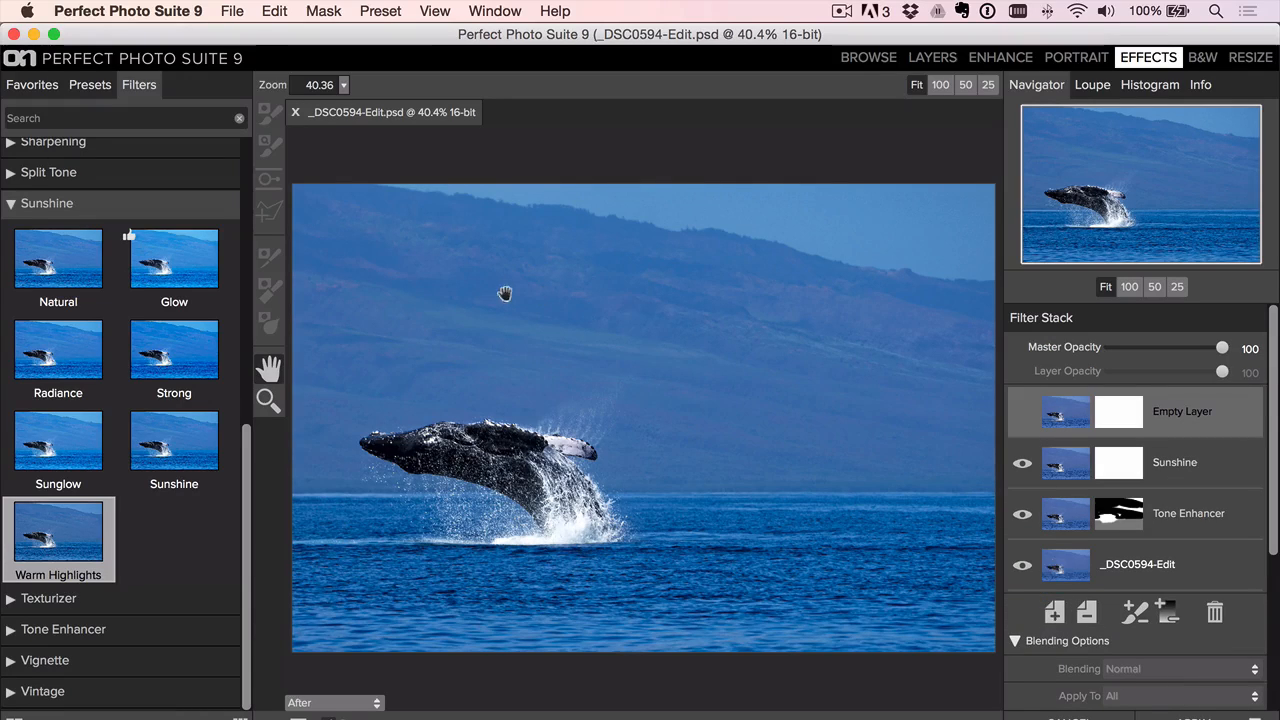
pyautogui.click(89, 660)
pyautogui.click(181, 208)
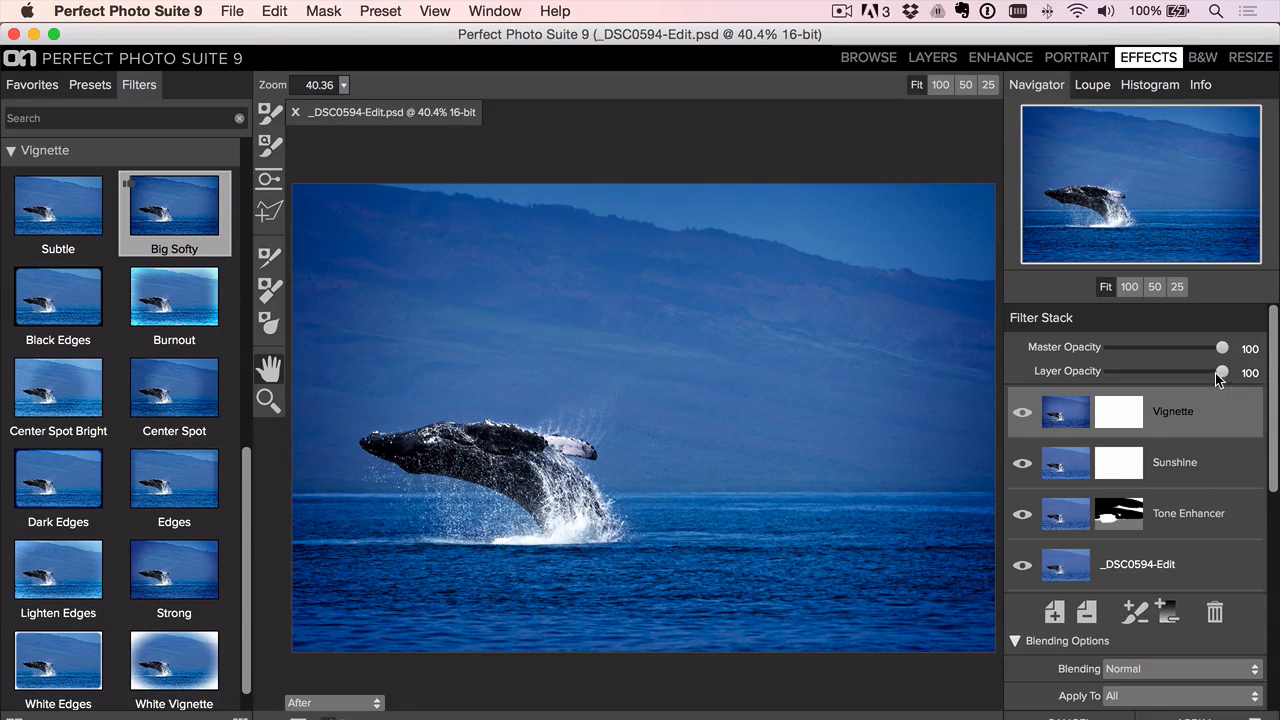
pyautogui.moveTo(1188, 375); pyautogui.dragTo(1177, 374)
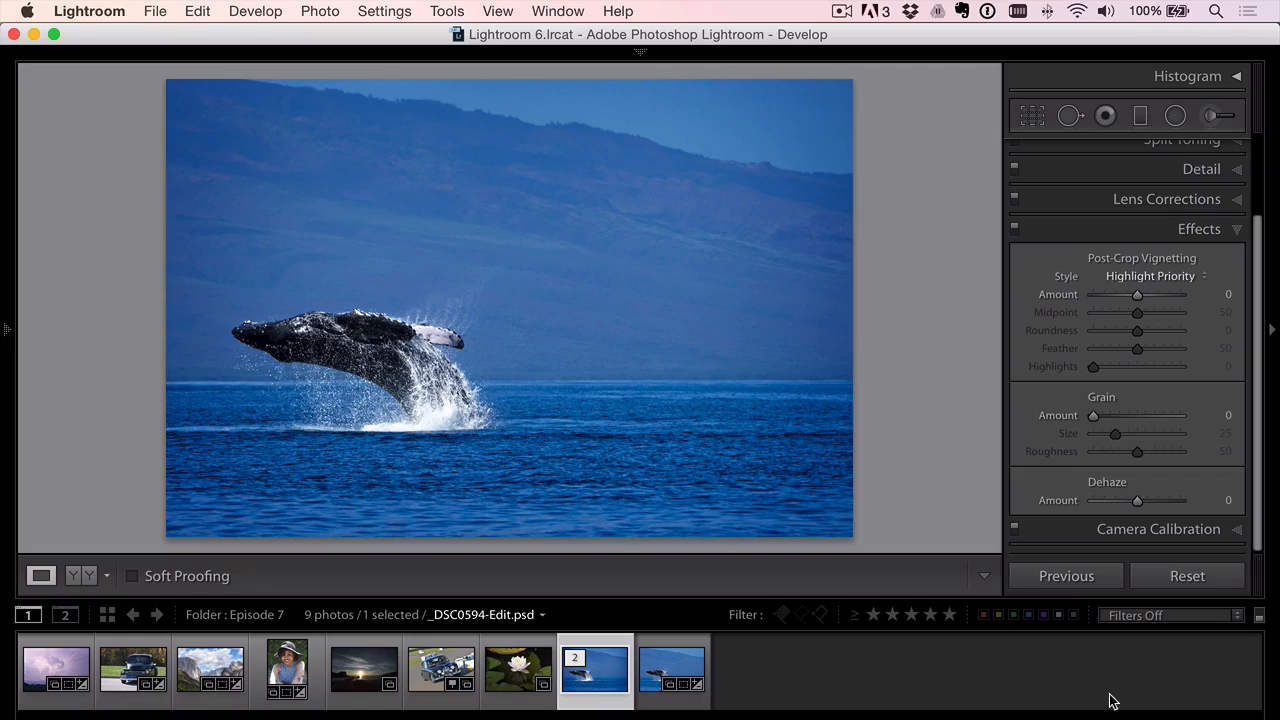
# Reset the original _DSC0594.ARW in Lightroom and compare it with the edited version with the lights out
pyautogui.click(668, 680)
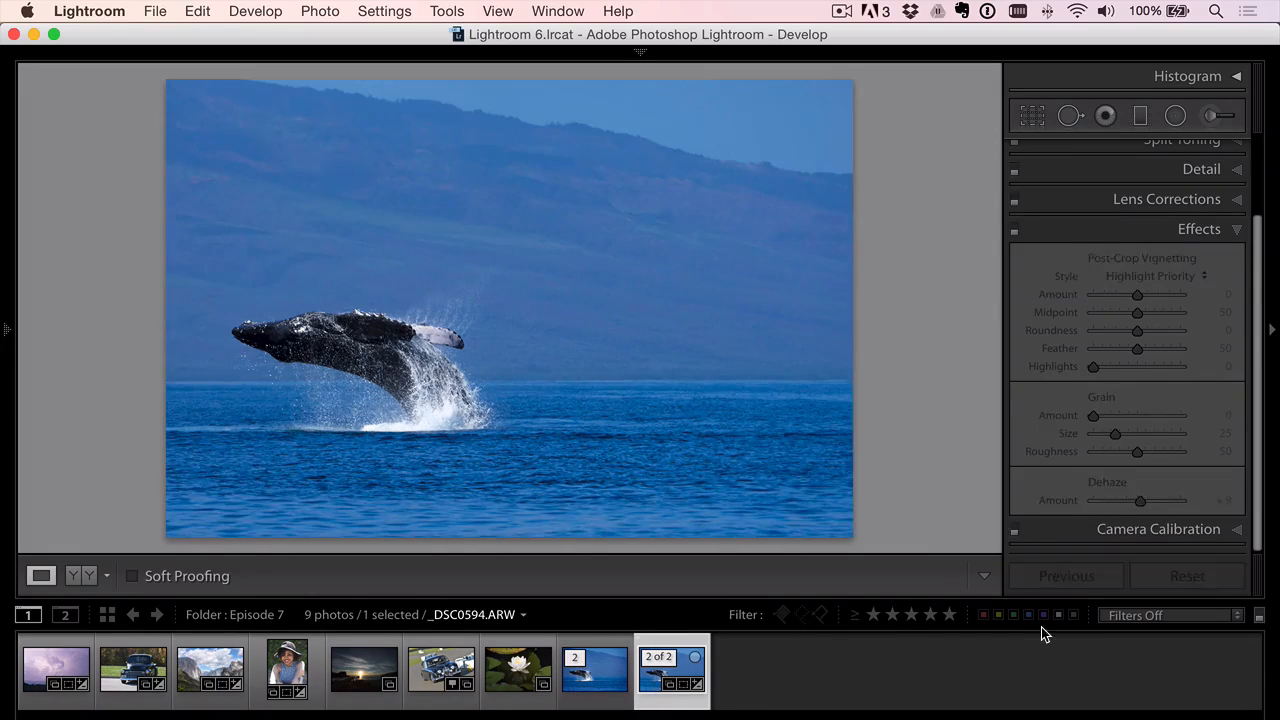
pyautogui.click(1170, 572)
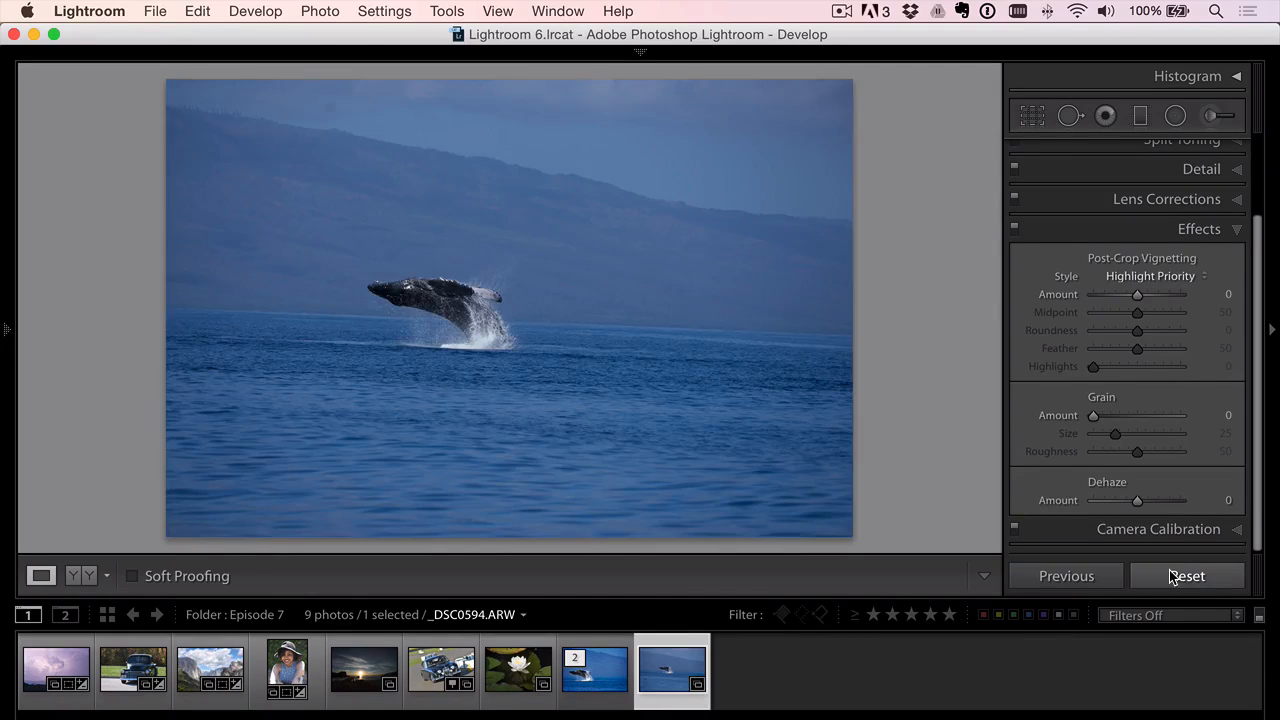
pyautogui.press('l')
pyautogui.press('l')
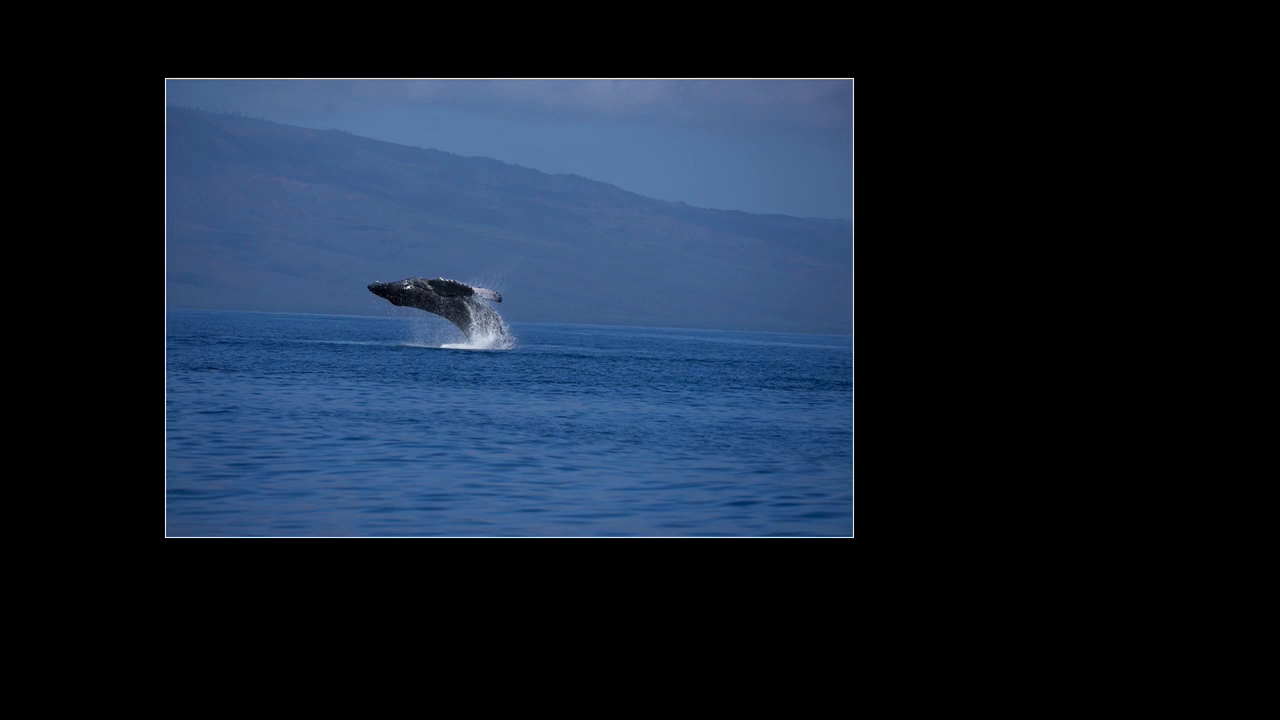
pyautogui.press('Left')
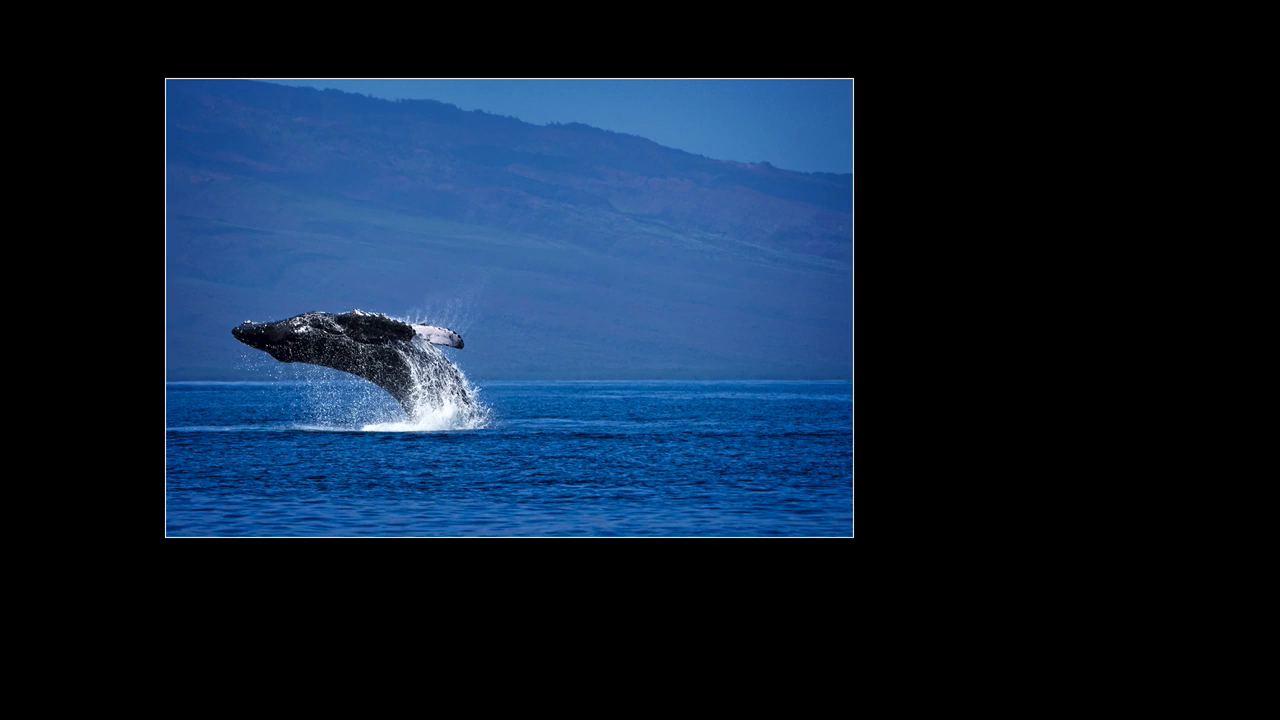
pyautogui.press('Right')
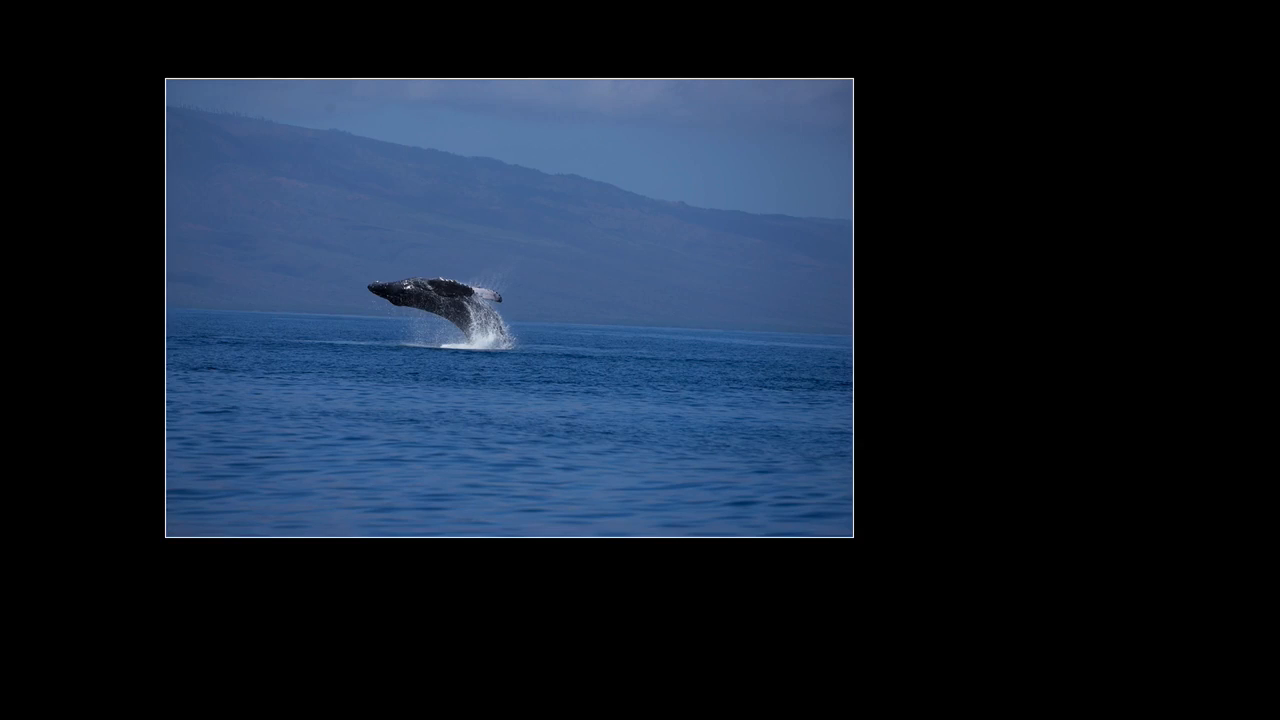
pyautogui.press('Left')
pyautogui.press('l')
# Crop the edited whale photo tighter around the whale and reposition the image within the crop
pyautogui.press('r')
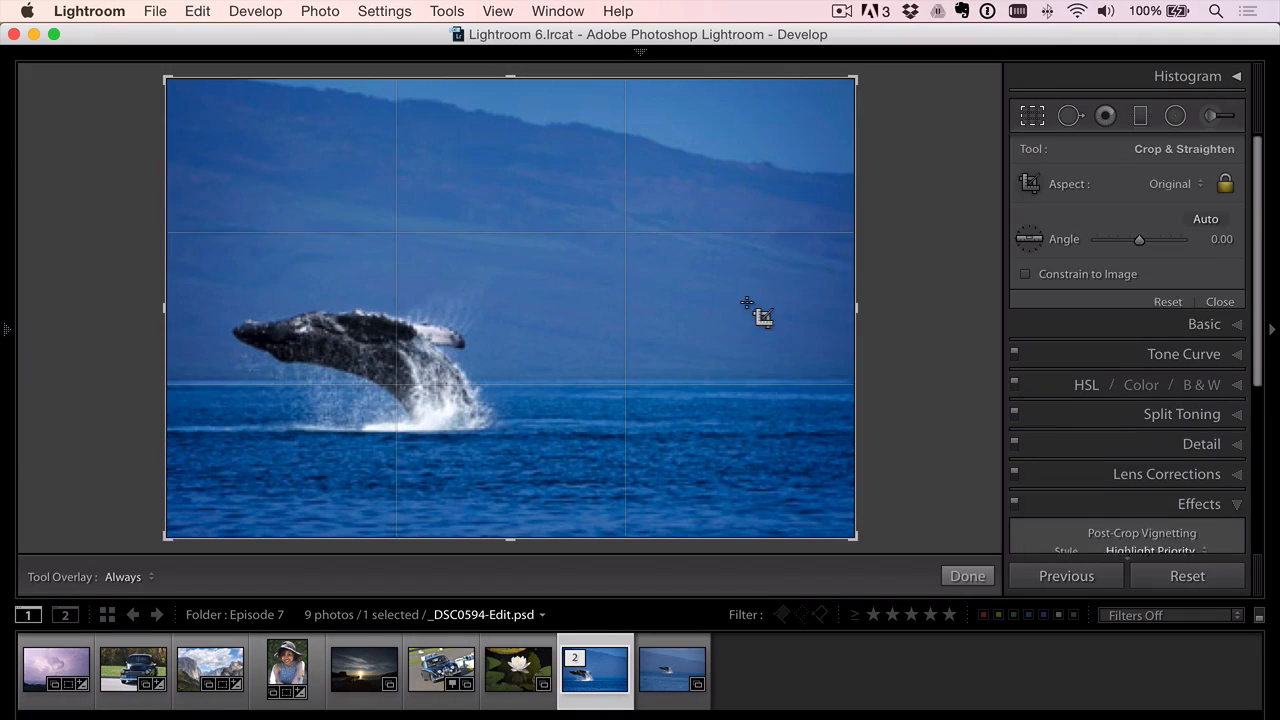
pyautogui.moveTo(853, 79); pyautogui.dragTo(803, 134)
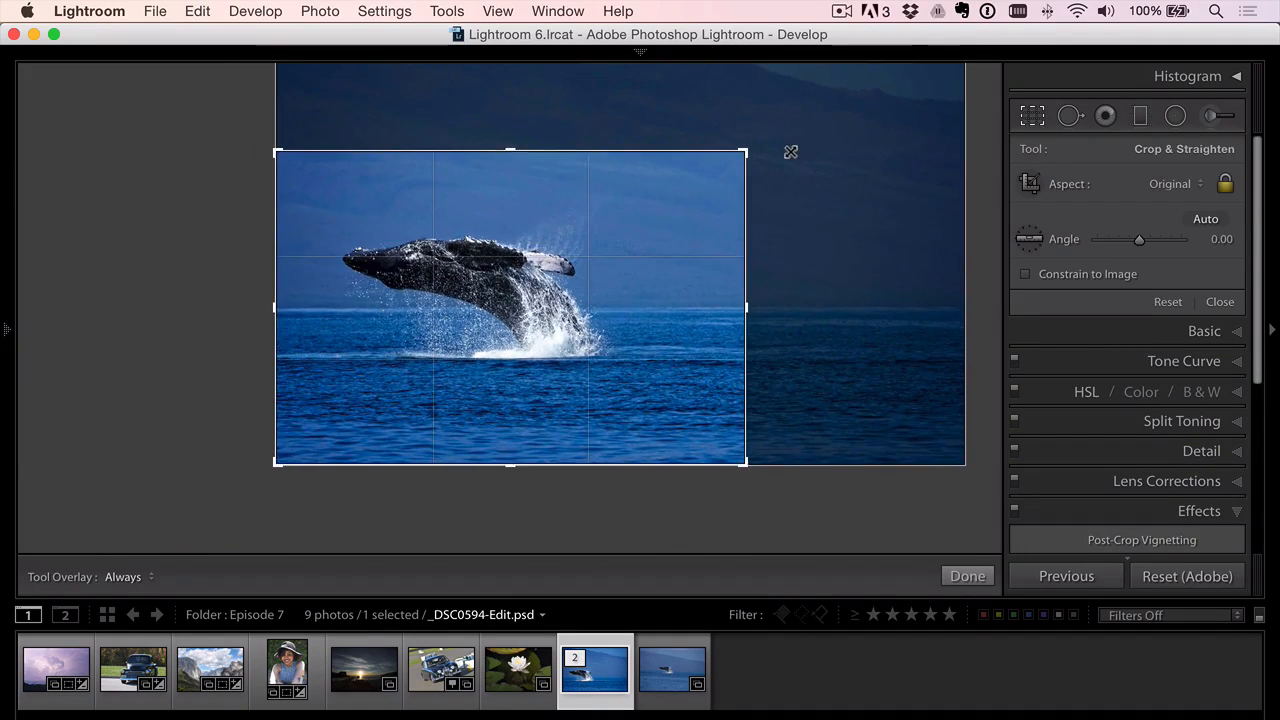
pyautogui.moveTo(614, 266)
pyautogui.mouseDown()
pyautogui.moveTo(600, 277)
pyautogui.moveTo(614, 289)
pyautogui.mouseUp()
pyautogui.press('r')
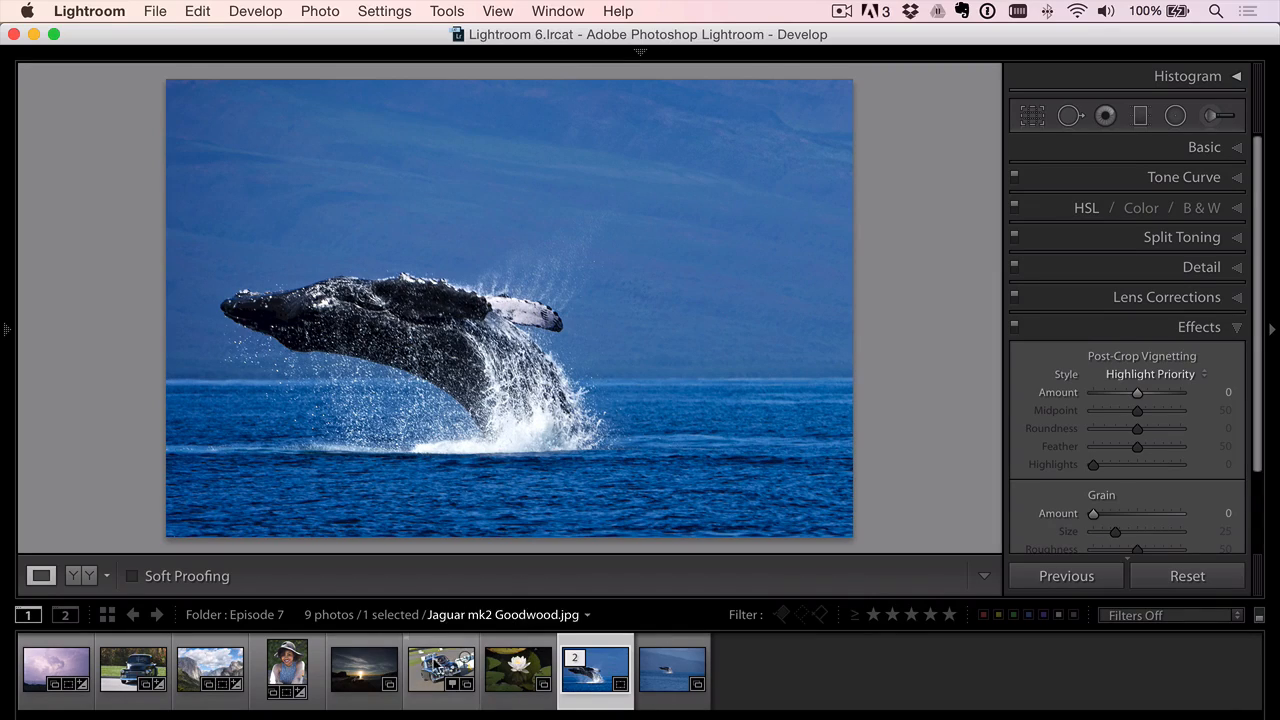
# Open the sunset photo _DSC4932.dng and set its Shadows to +40 and Exposure to +1.65
pyautogui.click(358, 668)
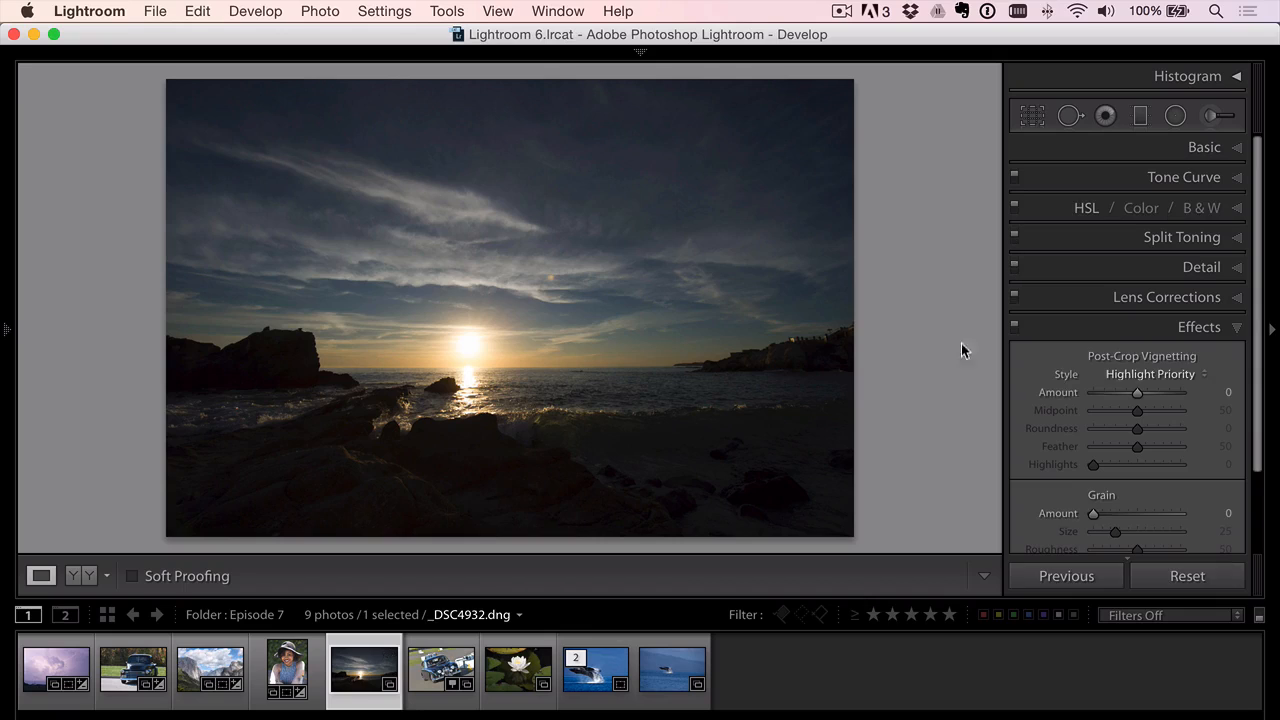
pyautogui.press('super+1')
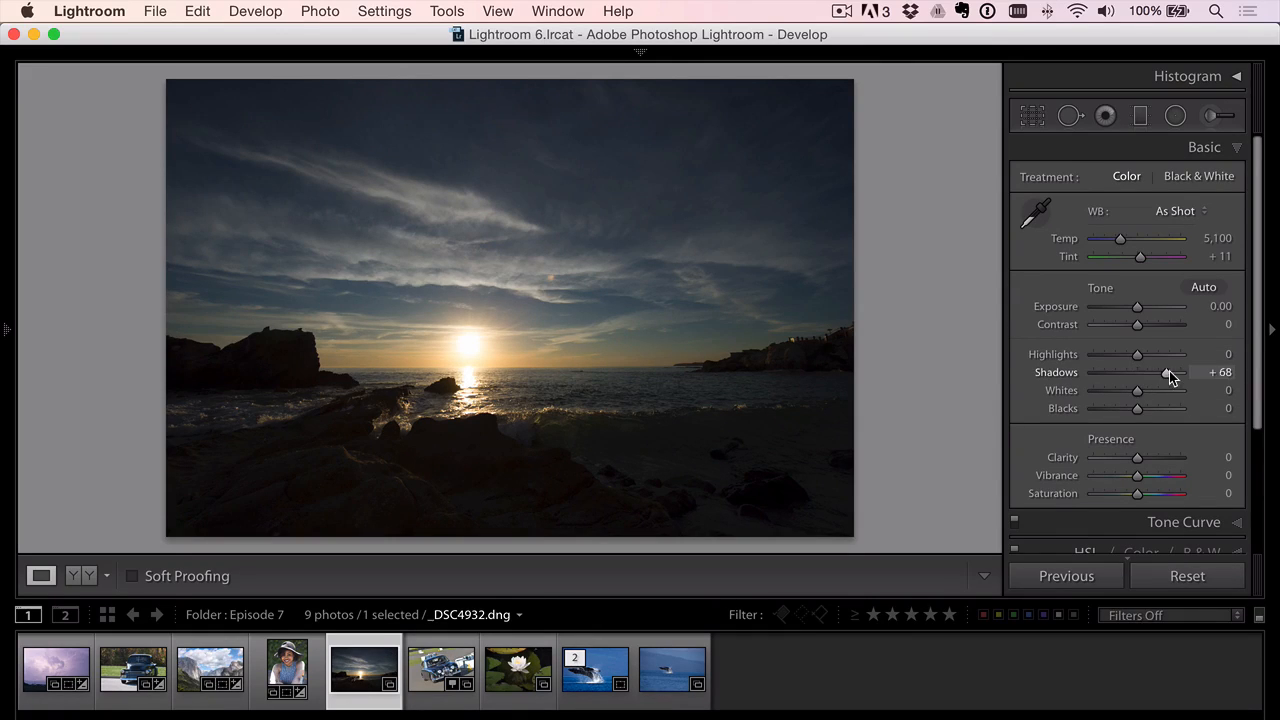
pyautogui.moveTo(1169, 371); pyautogui.dragTo(1157, 366)
pyautogui.moveTo(1138, 306); pyautogui.dragTo(1149, 308)
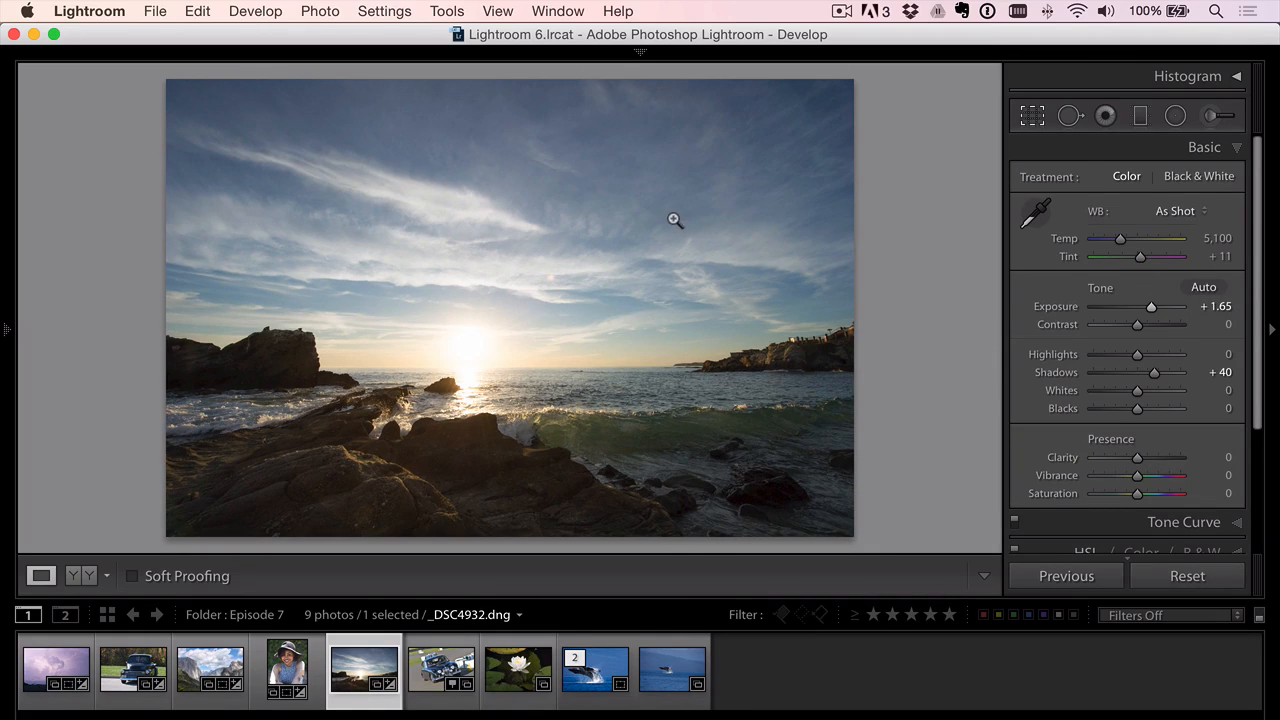
pyautogui.press('r')
pyautogui.moveTo(159, 77)
pyautogui.mouseDown()
pyautogui.moveTo(196, 117)
pyautogui.moveTo(194, 94)
pyautogui.moveTo(164, 77)
pyautogui.mouseUp()
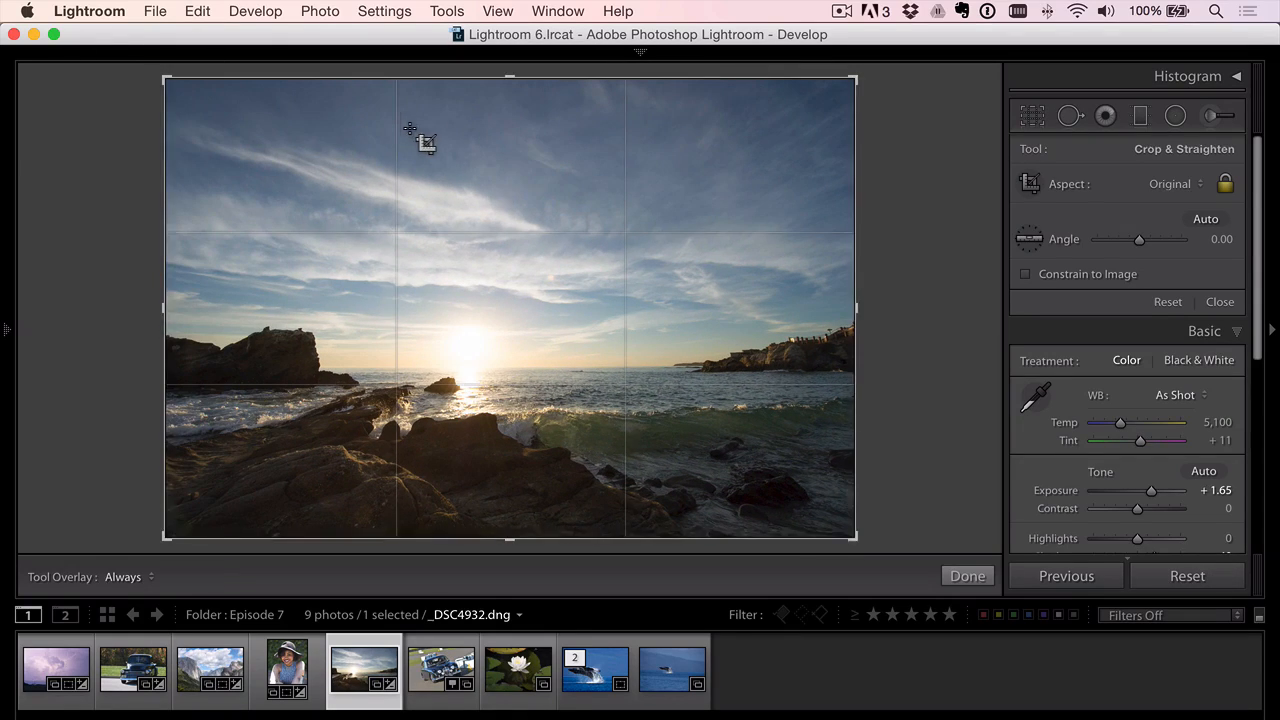
pyautogui.press('r')
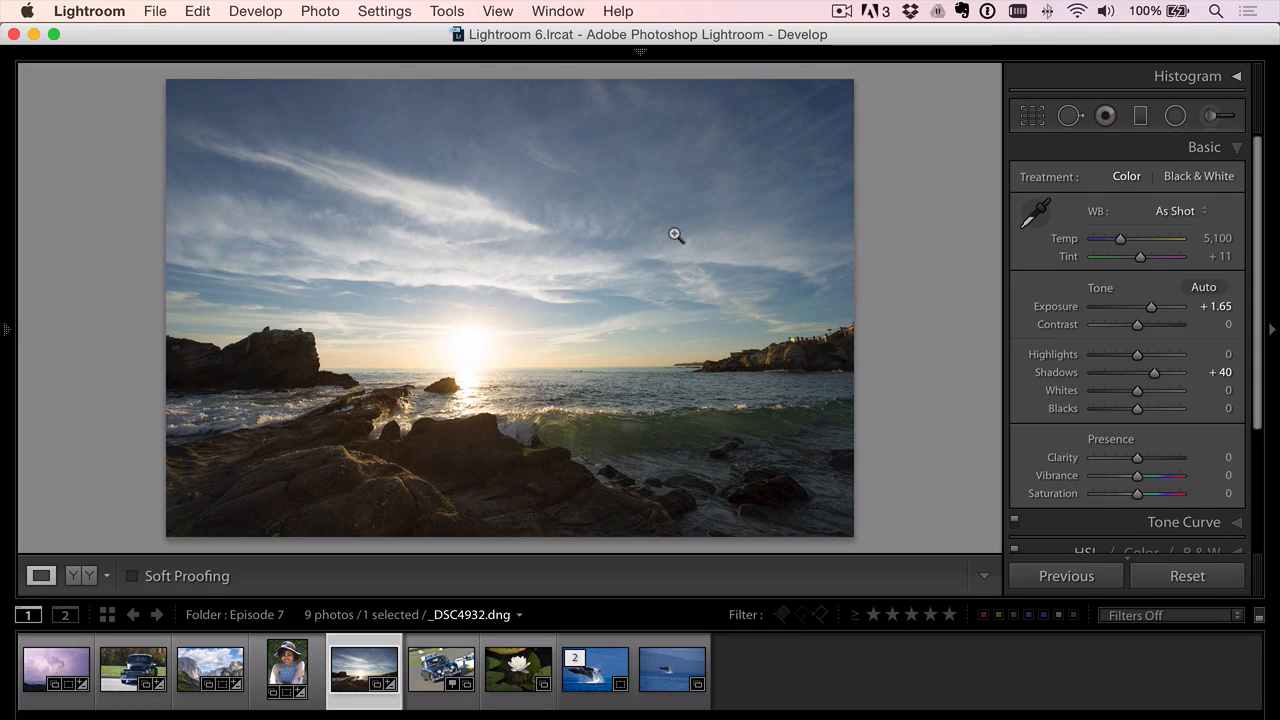
# Crop the sunset photo in from its upper-left corner and trim the sky to a panoramic format
pyautogui.press('r')
pyautogui.moveTo(166, 80); pyautogui.dragTo(97, 117)
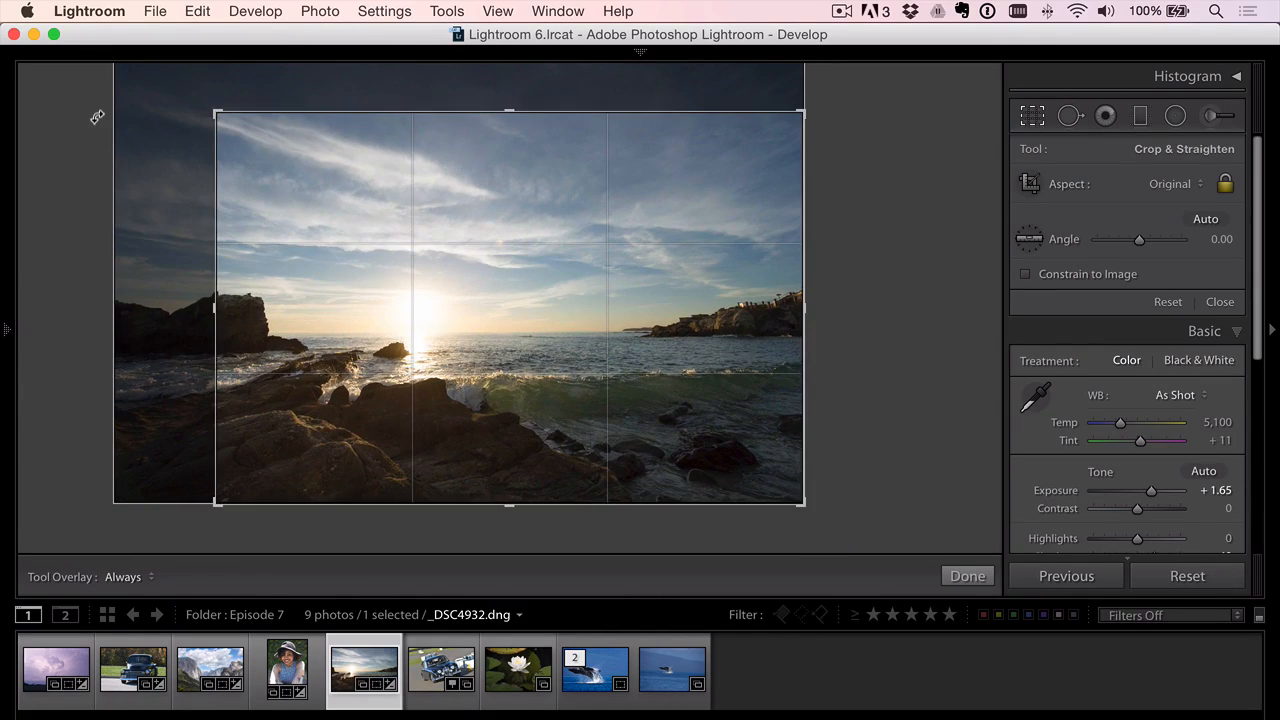
pyautogui.moveTo(509, 113); pyautogui.dragTo(507, 190)
pyautogui.press('Return')
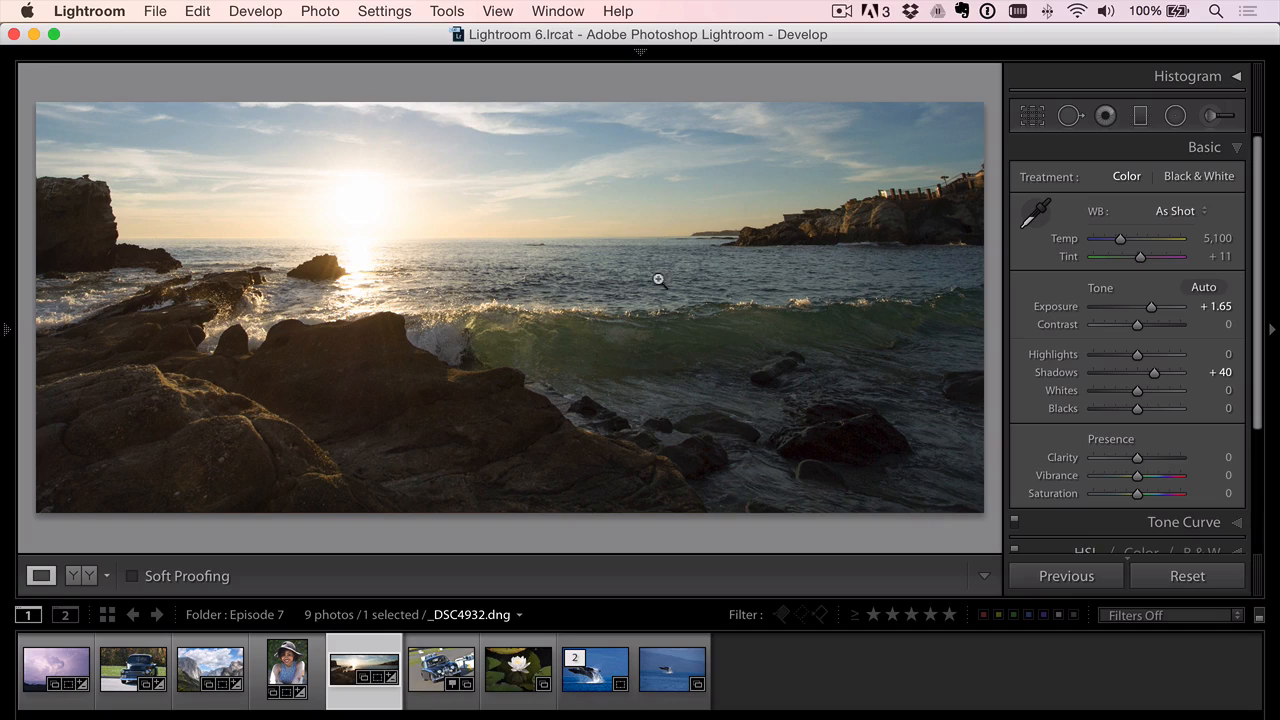
# Extend the crop's upper edge upward to bring most of the sky back into the sunset photo
pyautogui.press('r')
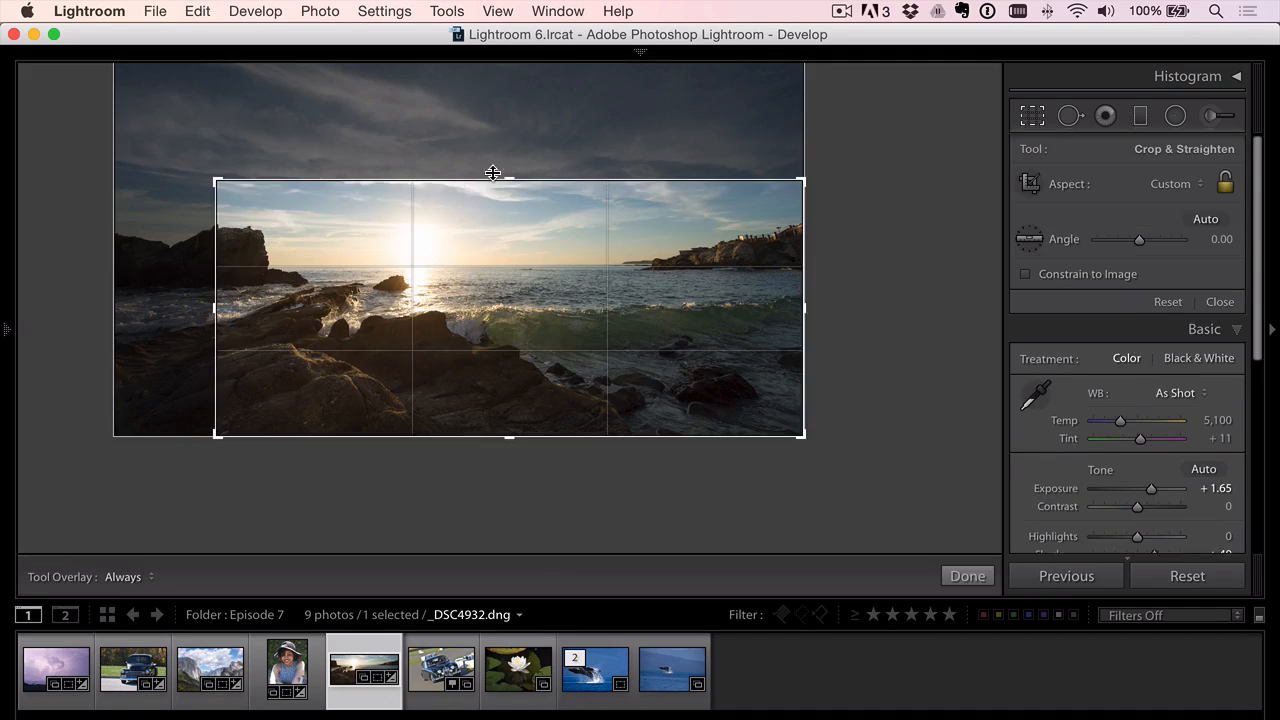
pyautogui.moveTo(494, 177); pyautogui.dragTo(494, 113)
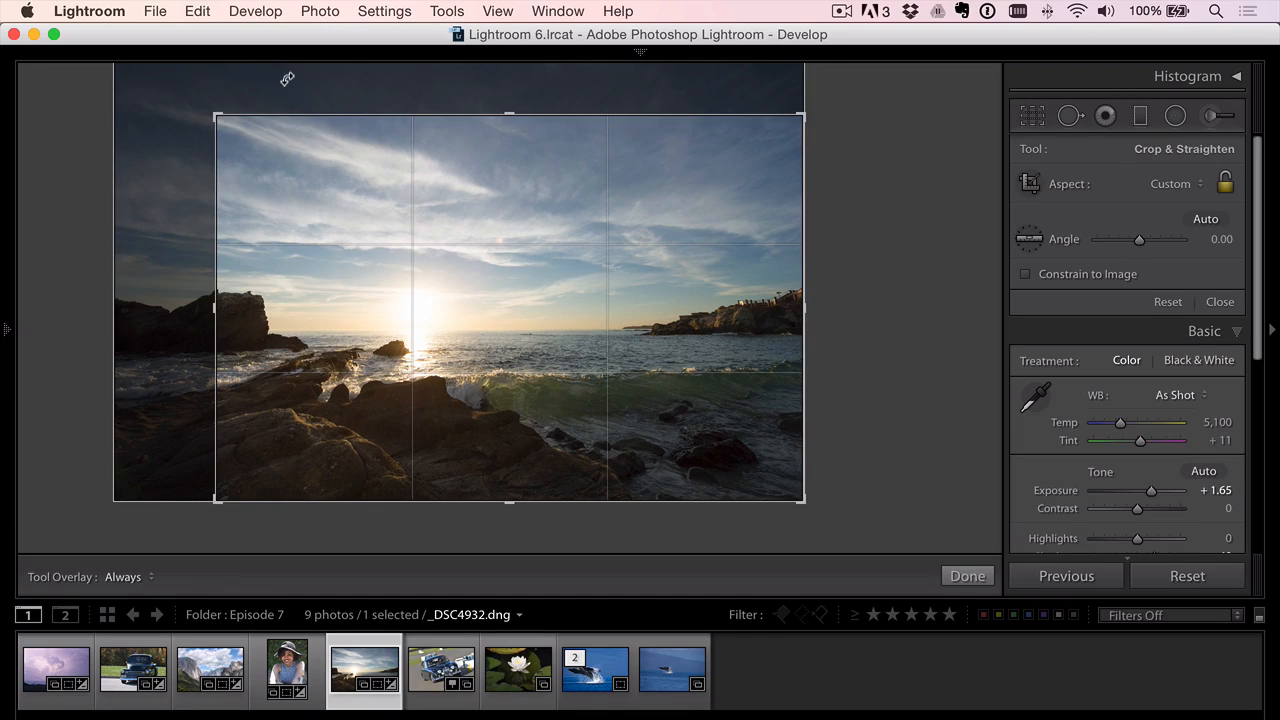
pyautogui.press('Return')
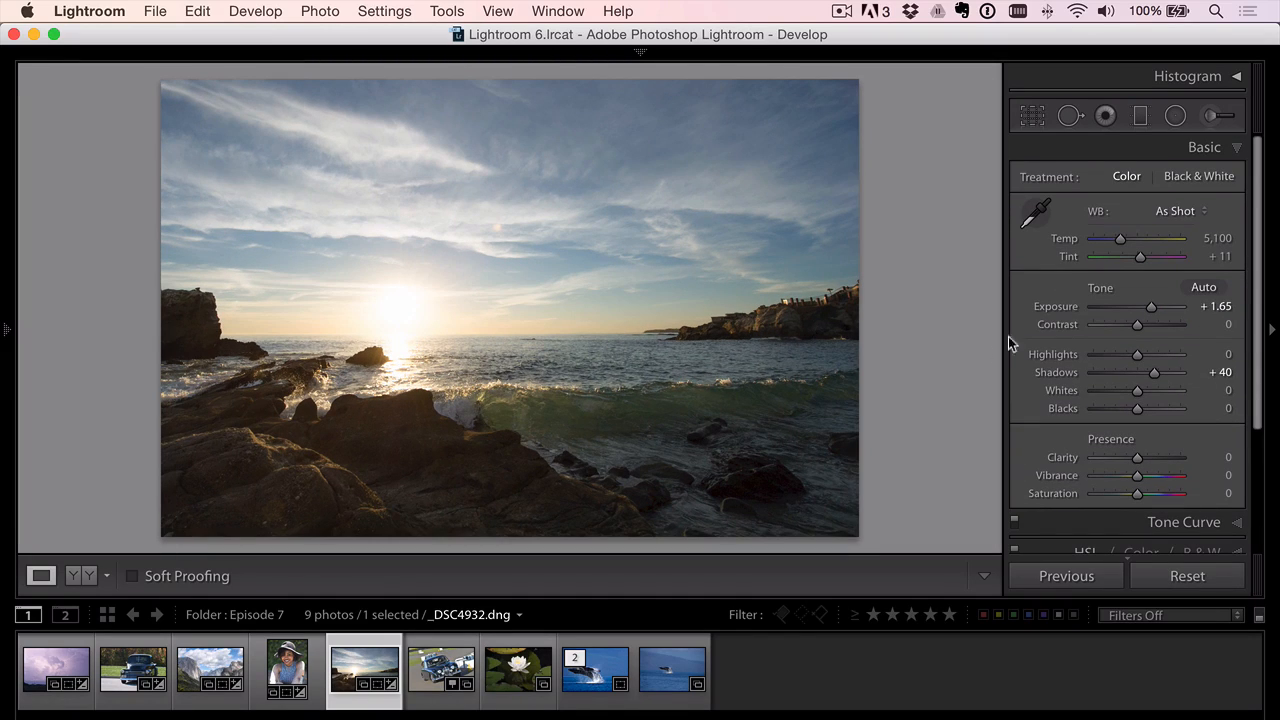
# Set the sunset photo's Temp to 5,307, Highlights to -58, Whites to +33 and Blacks to -5
pyautogui.click(1123, 242)
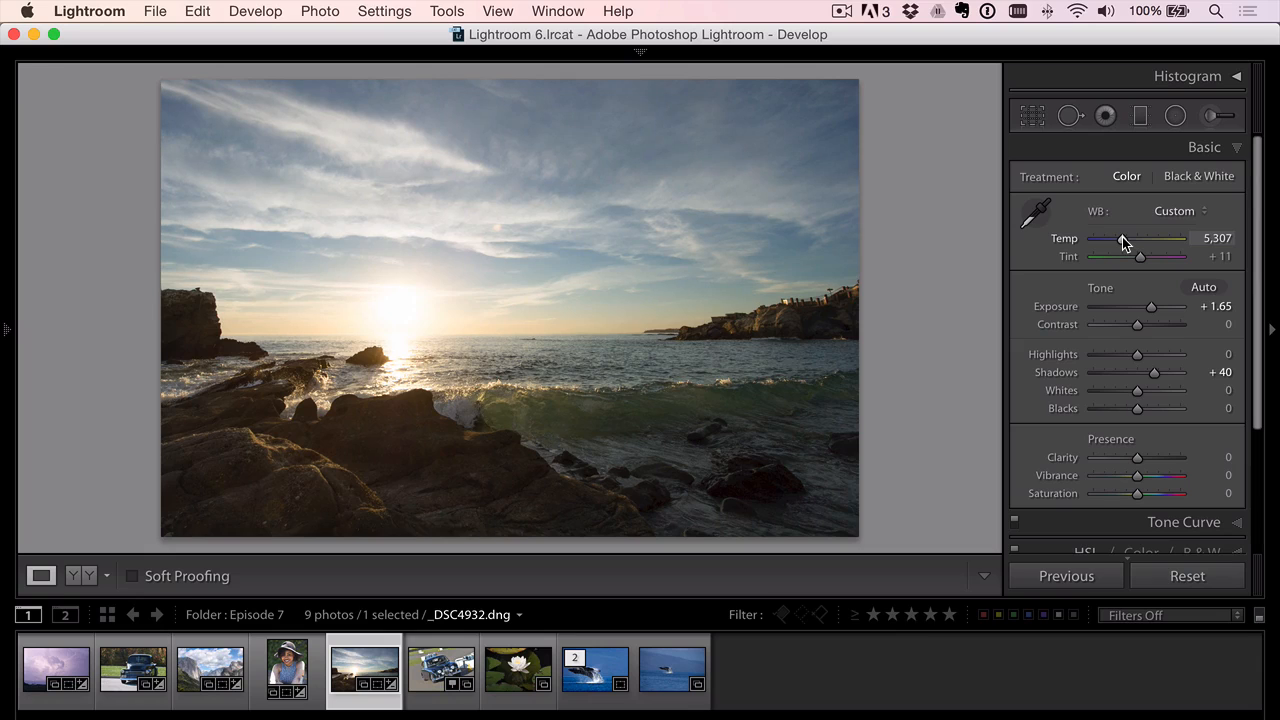
pyautogui.moveTo(1125, 354); pyautogui.dragTo(1087, 348)
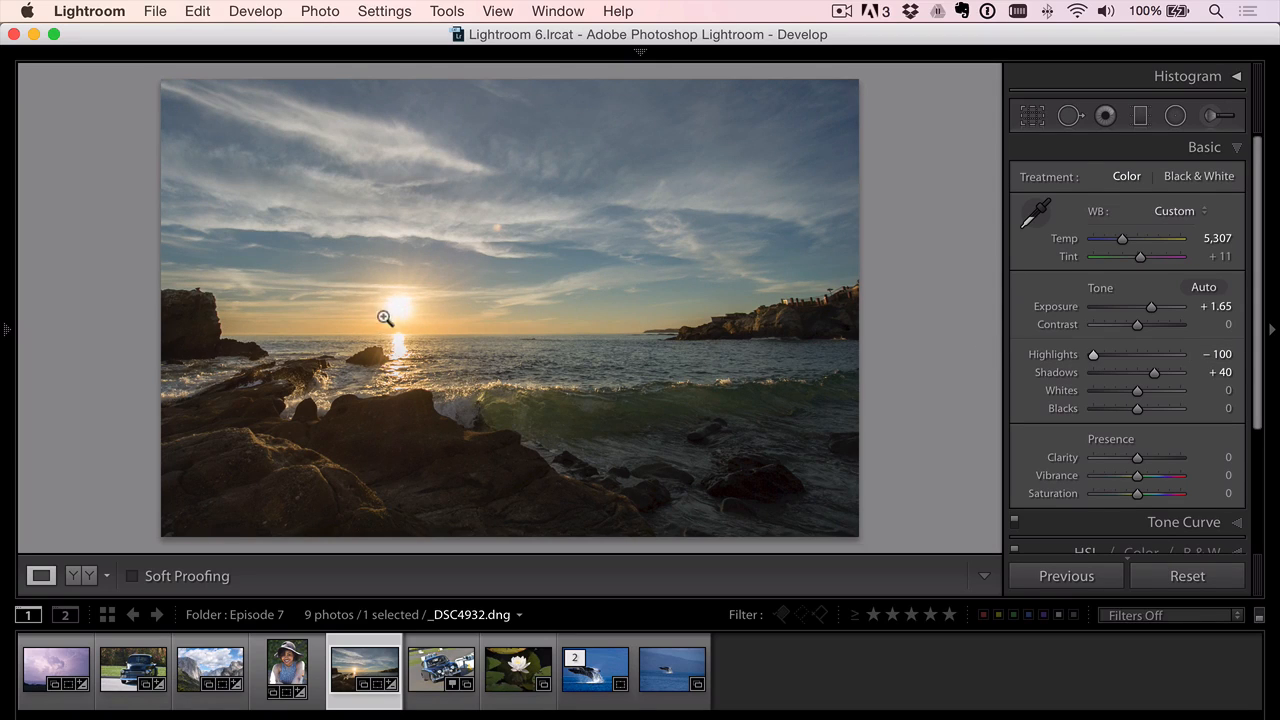
pyautogui.moveTo(1109, 352); pyautogui.dragTo(1150, 392)
pyautogui.keyDown('alt'); pyautogui.click(1137, 392); pyautogui.keyUp('alt')
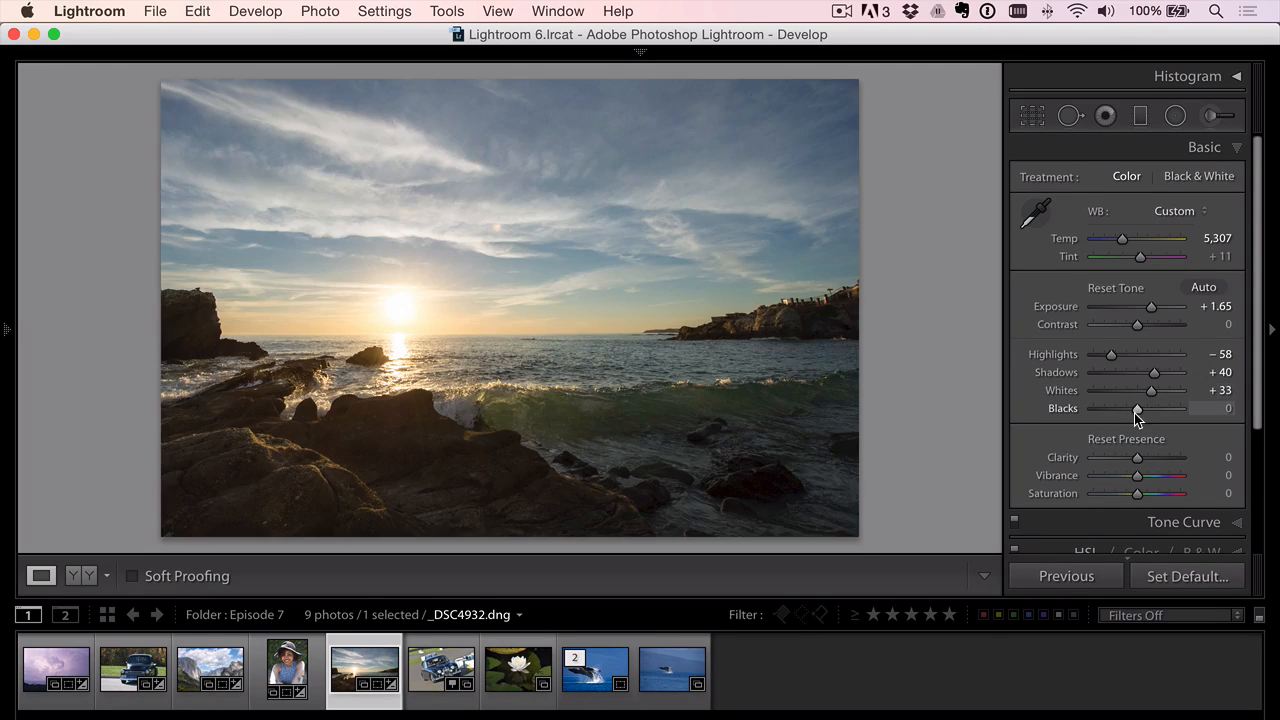
pyautogui.keyDown('alt'); pyautogui.moveTo(1136, 408); pyautogui.dragTo(1133, 406); pyautogui.keyUp('alt')
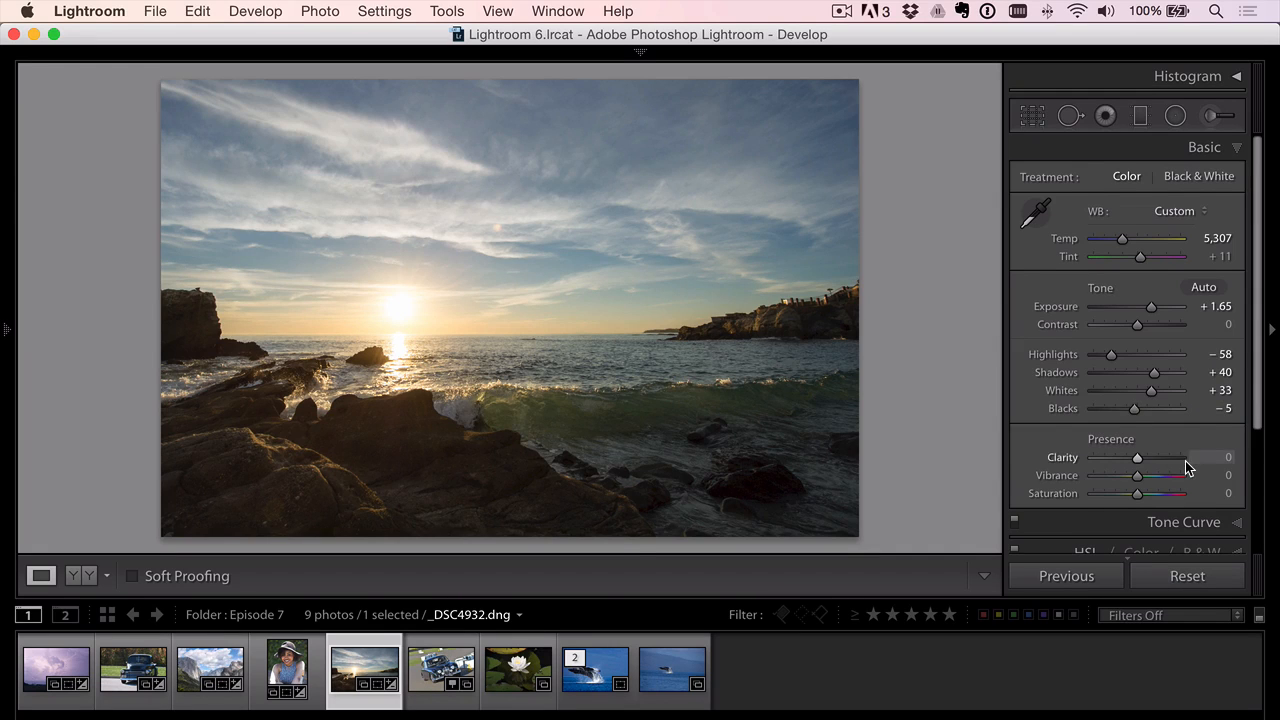
# Enable profile corrections in the sunset photo's Lens Corrections
pyautogui.scroll(-2, 1185, 461)
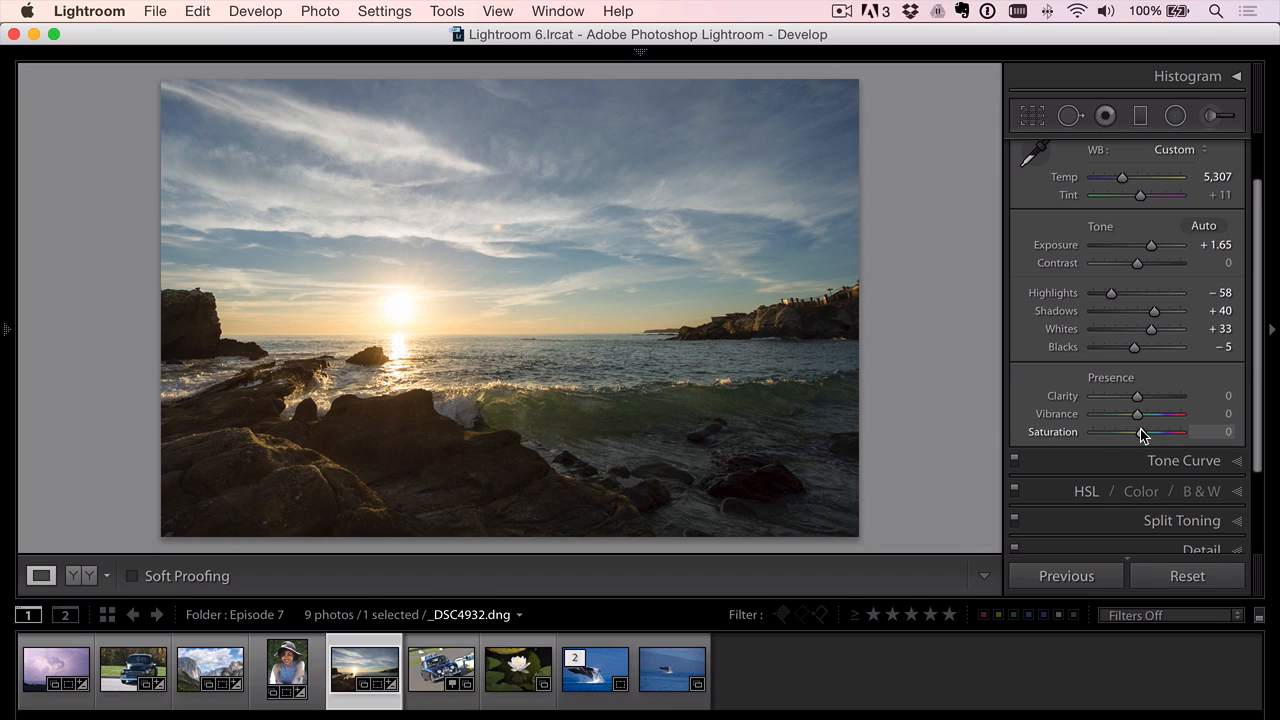
pyautogui.scroll(-4, 1125, 324)
pyautogui.click(1157, 466)
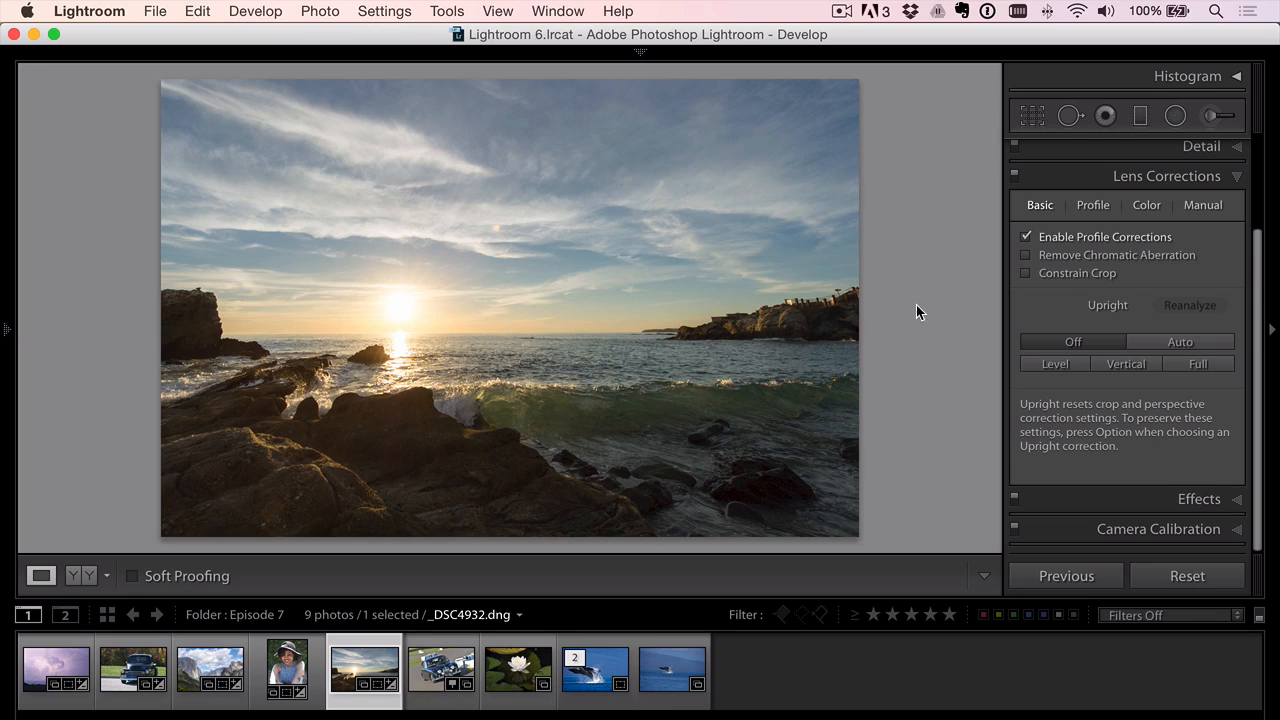
# Try the Camera Landscape profile in the sunset photo's Camera Calibration settings and undo it
pyautogui.click(1128, 530)
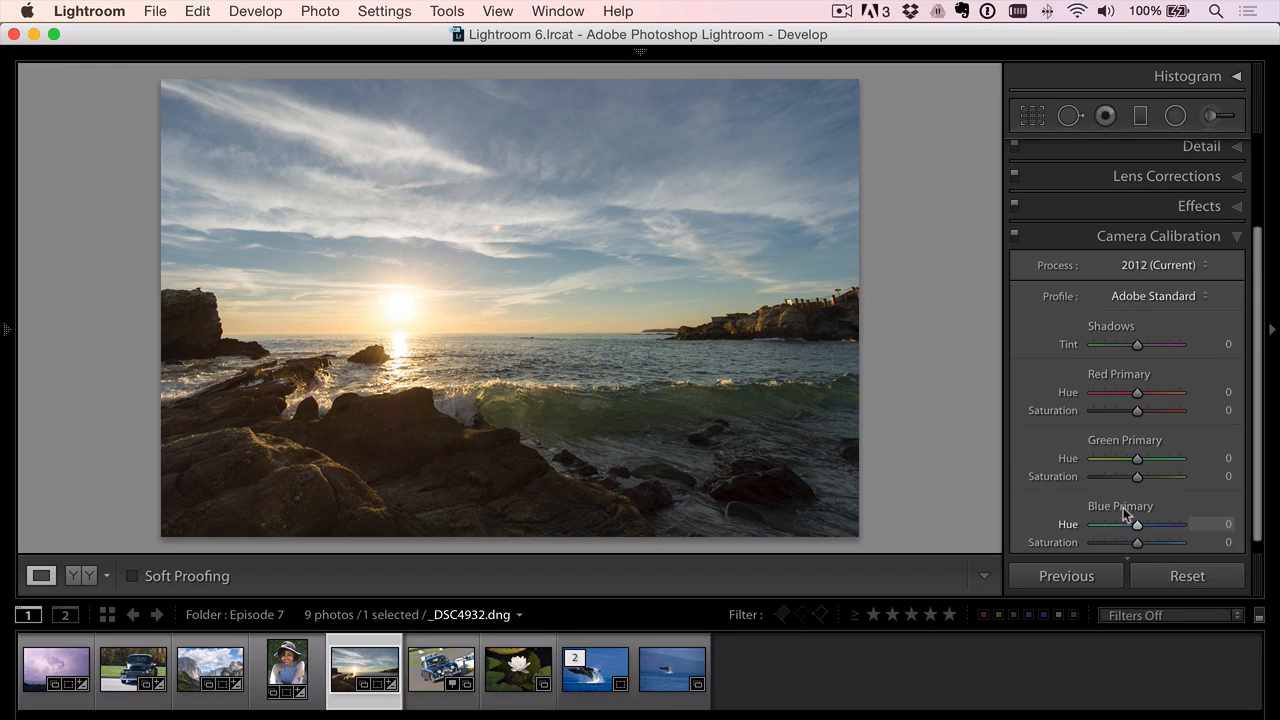
pyautogui.click(1124, 296)
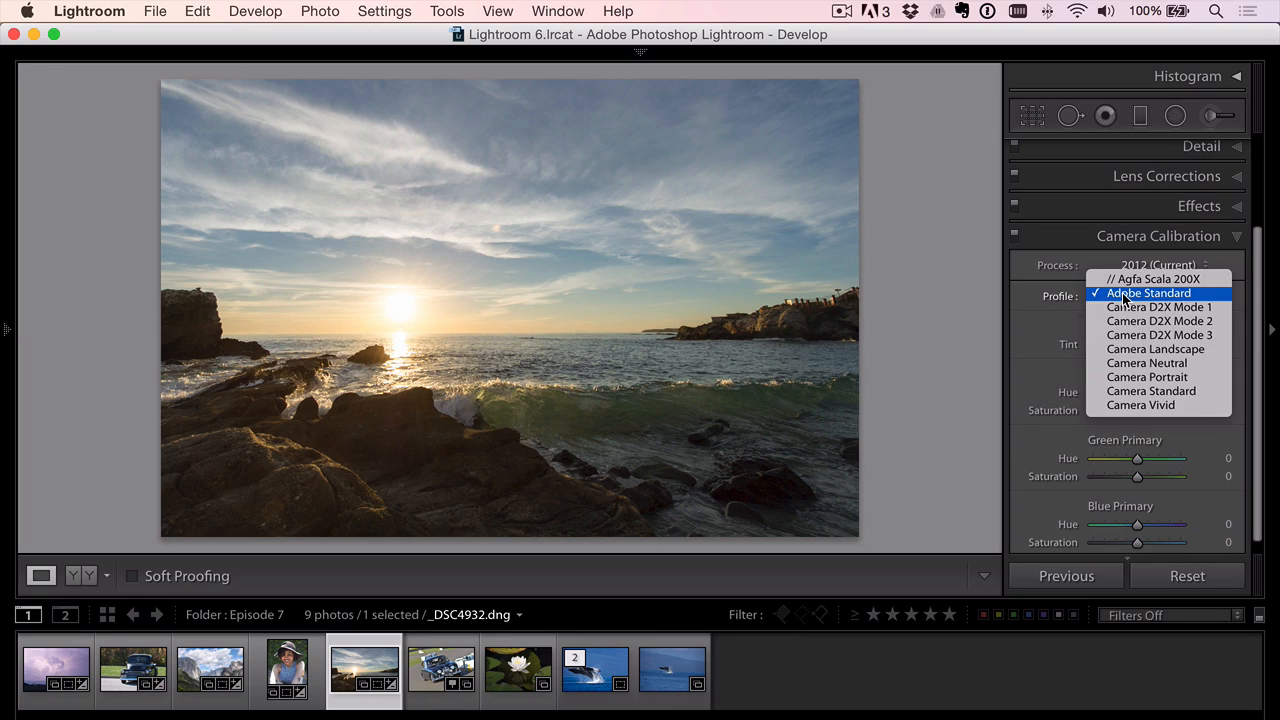
pyautogui.click(1121, 350)
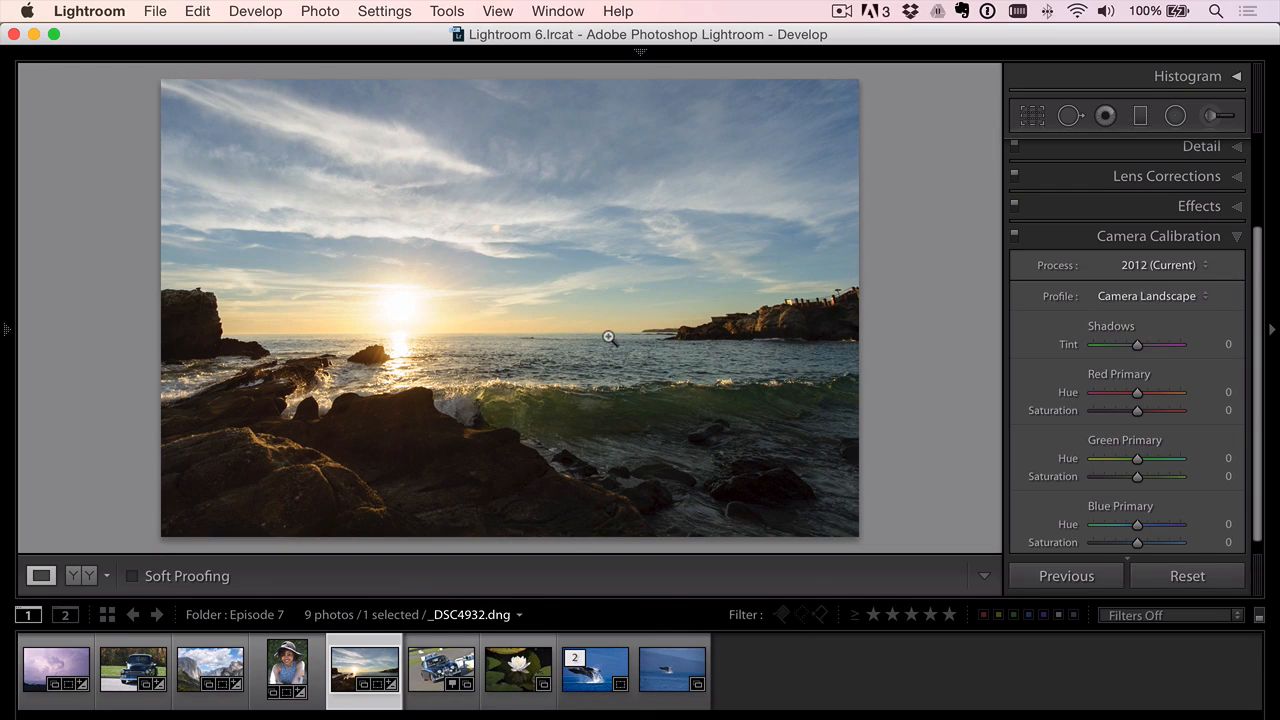
pyautogui.press('super+z')
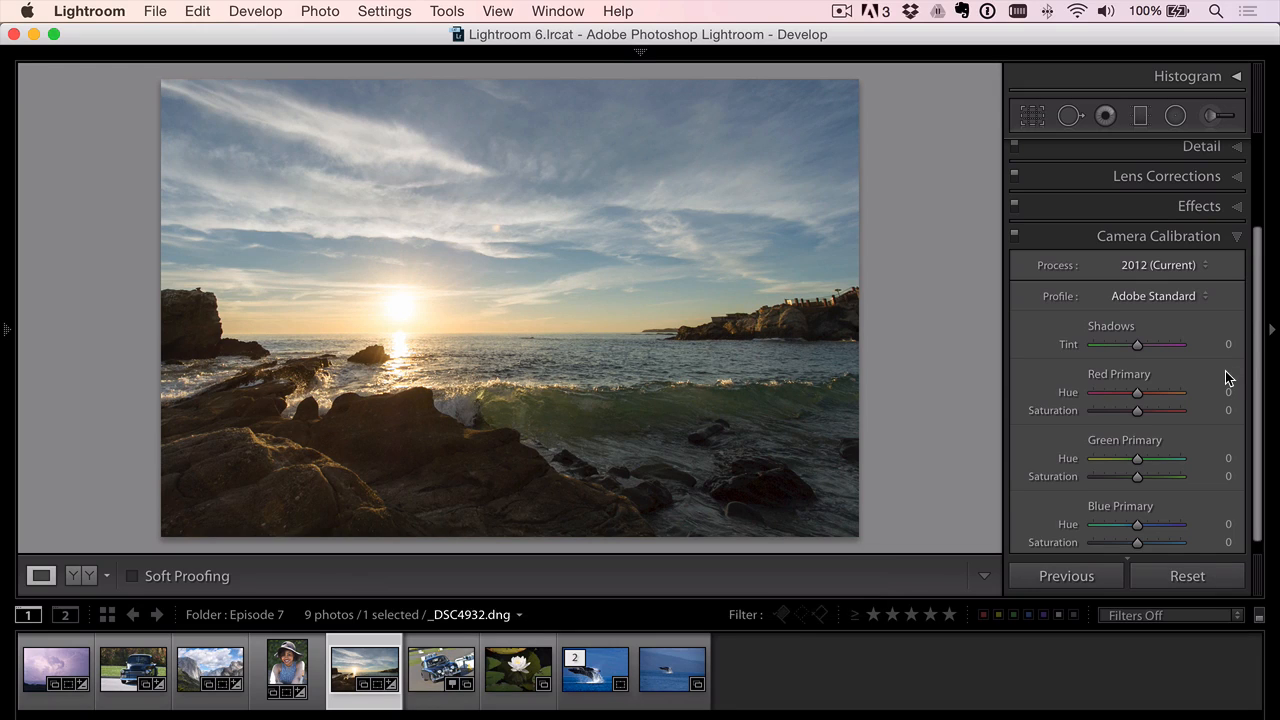
# Send the sunset photo to Perfect Photo Suite 9's Effects module as an editable PSD copy
pyautogui.scroll(3, 1106, 385)
pyautogui.click(331, 11)
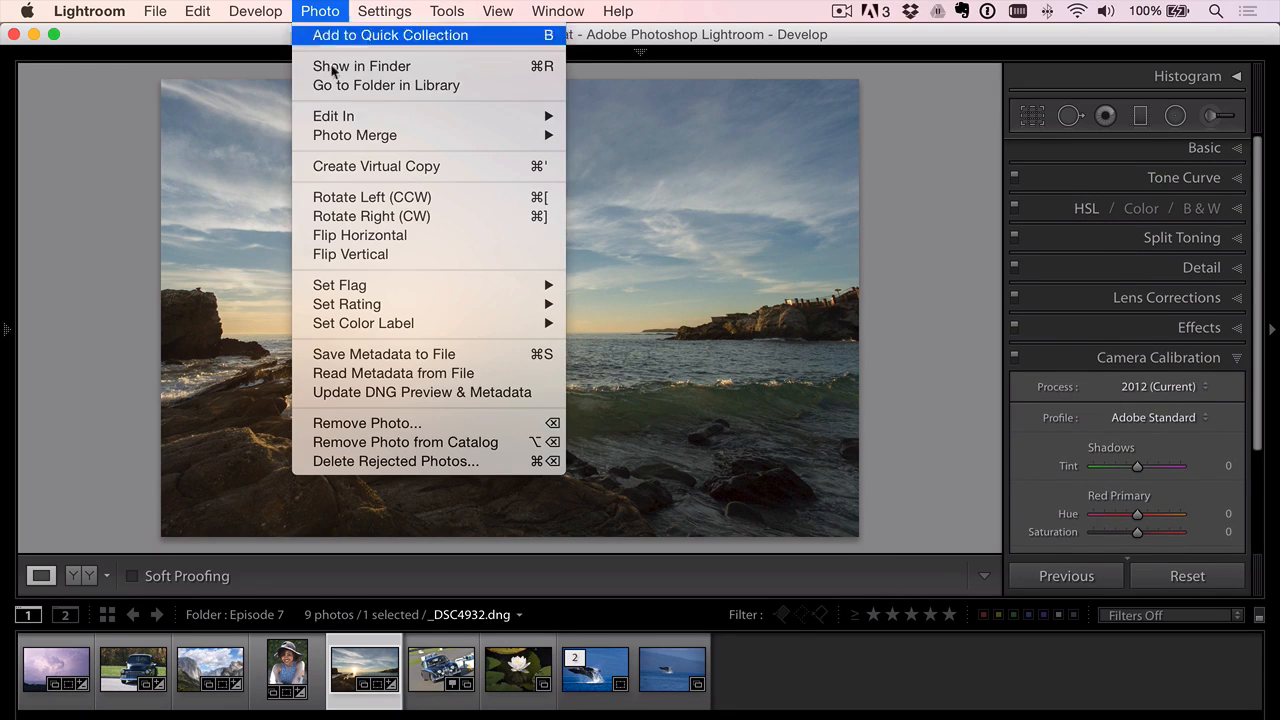
pyautogui.moveTo(345, 117)
pyautogui.click(701, 266)
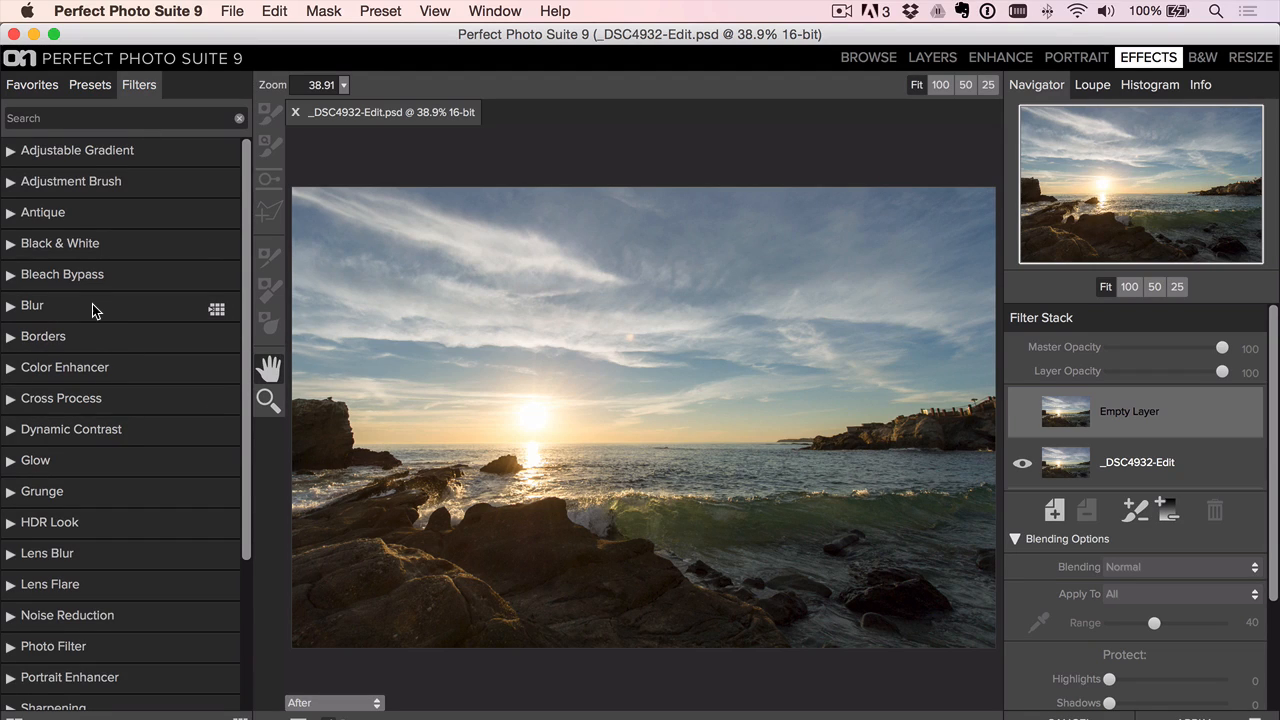
# Apply the Summer preset from the on1 Landscape presets and add an empty filter layer on top
pyautogui.click(80, 82)
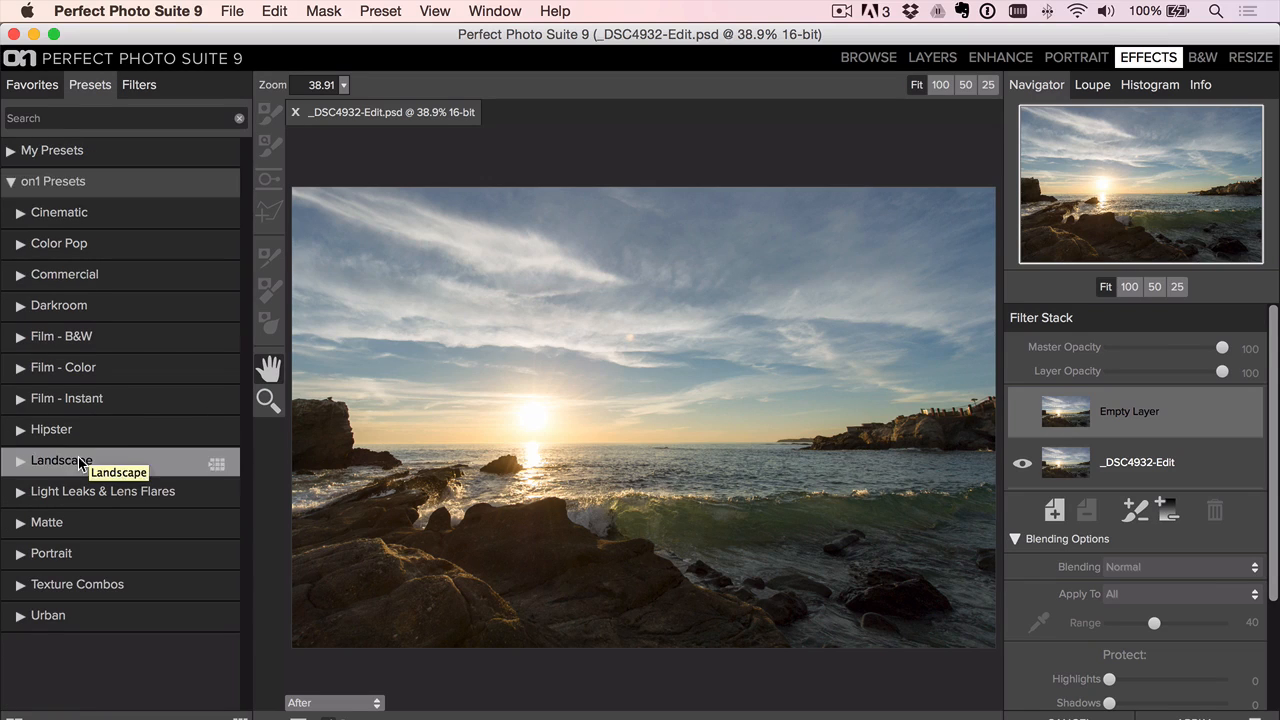
pyautogui.click(78, 457)
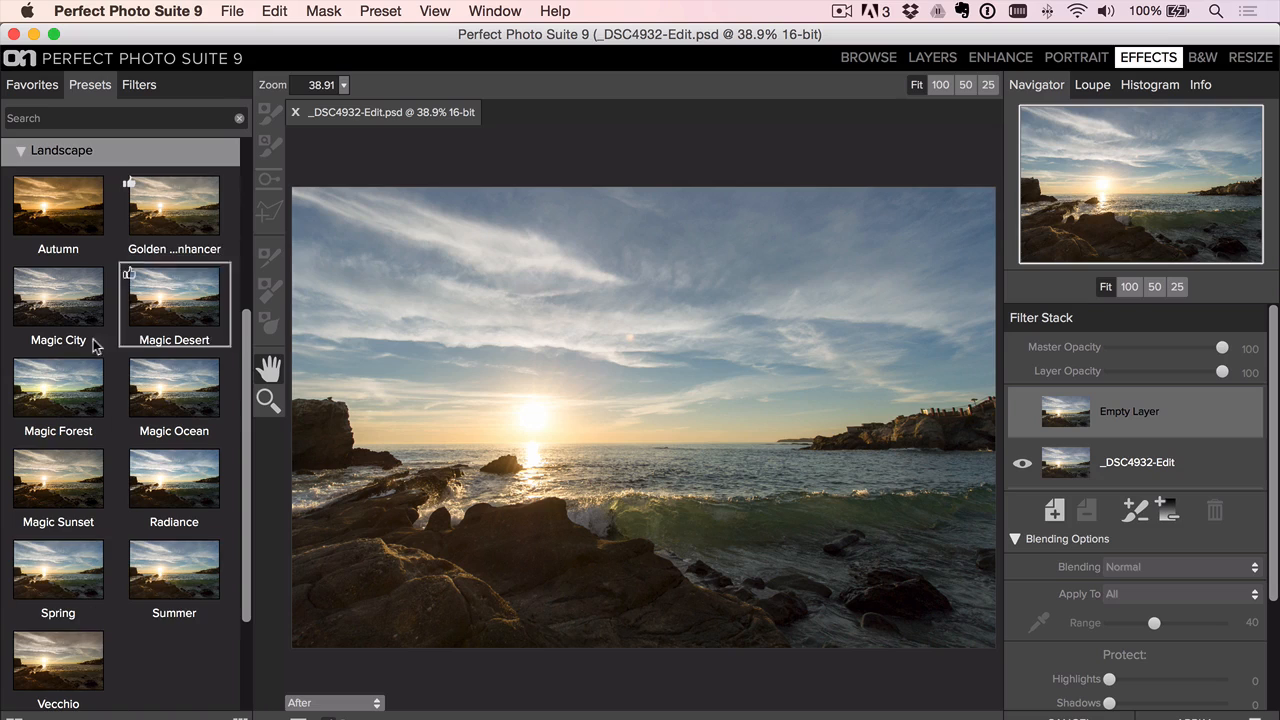
pyautogui.click(173, 569)
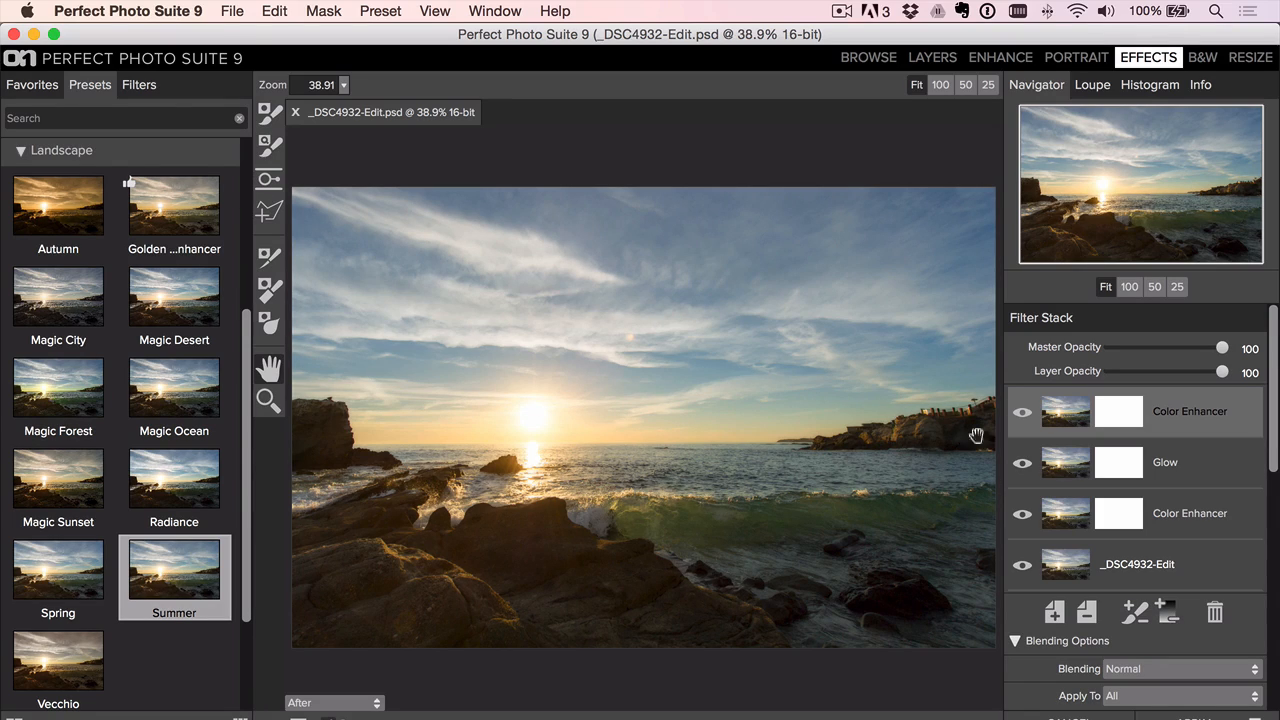
pyautogui.click(1054, 612)
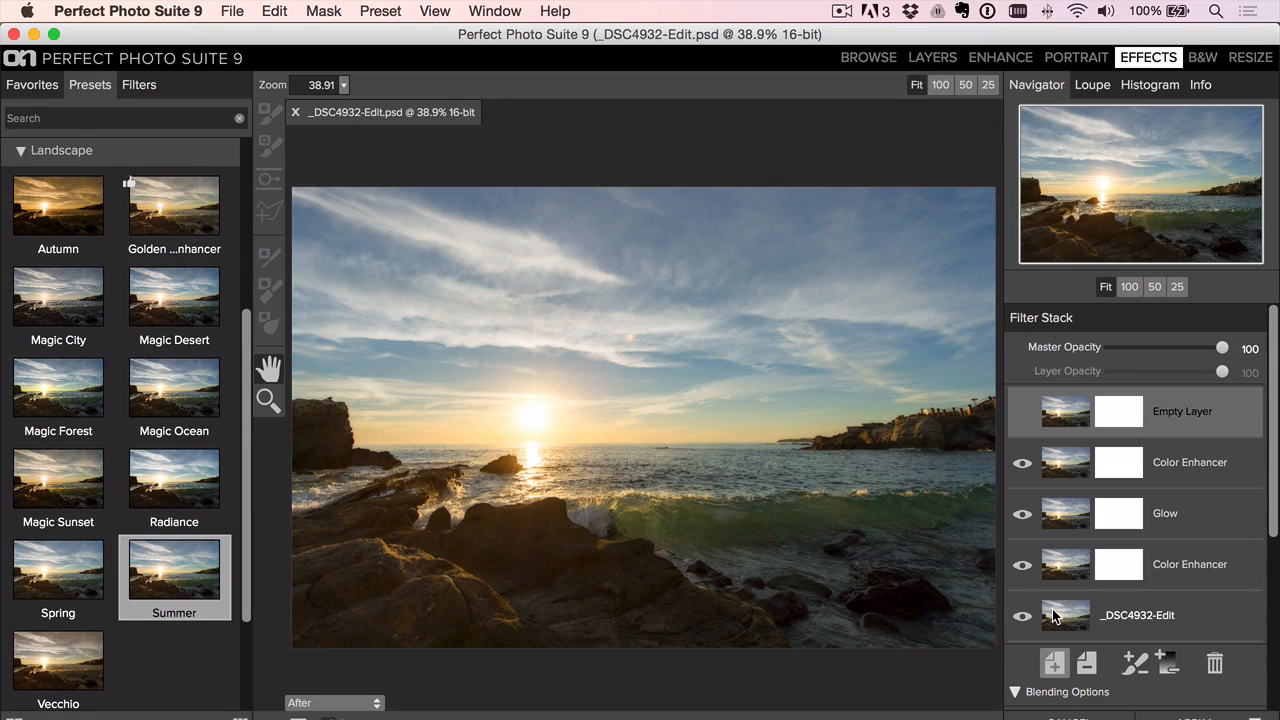
# Try a Big Softy vignette on the empty layer with its layer opacity lowered
pyautogui.click(138, 88)
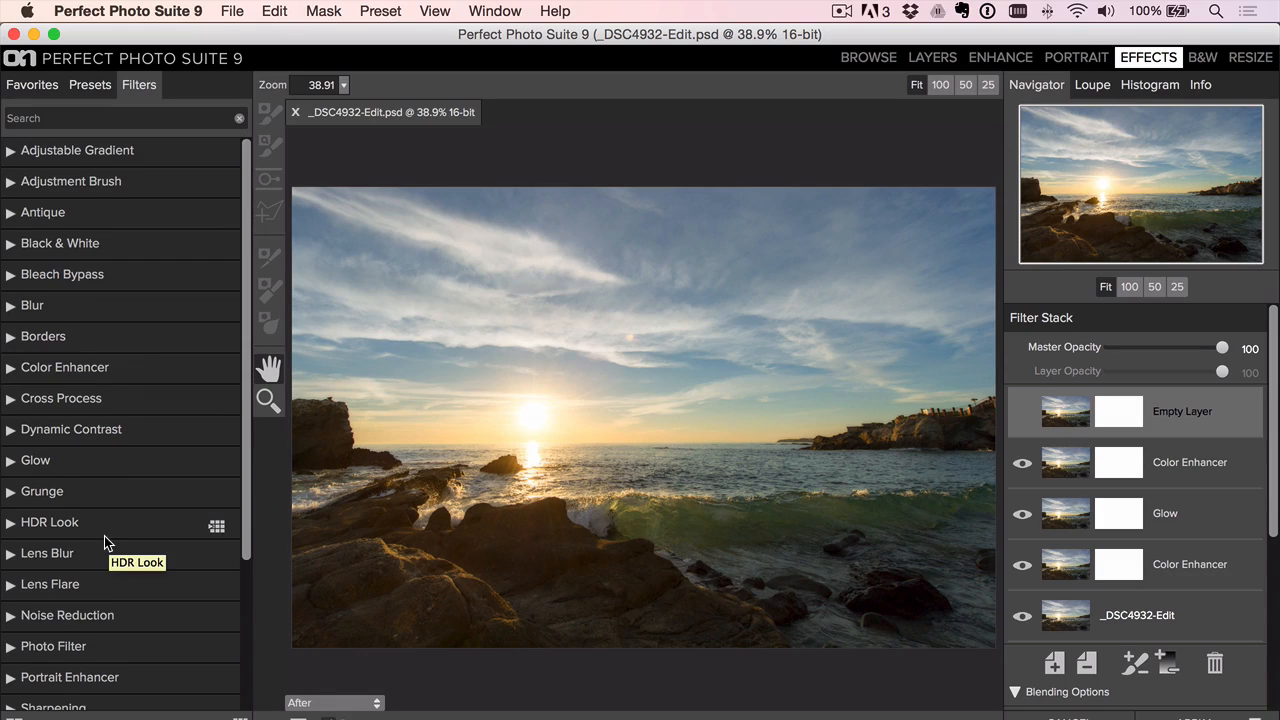
pyautogui.scroll(-5, 104, 536)
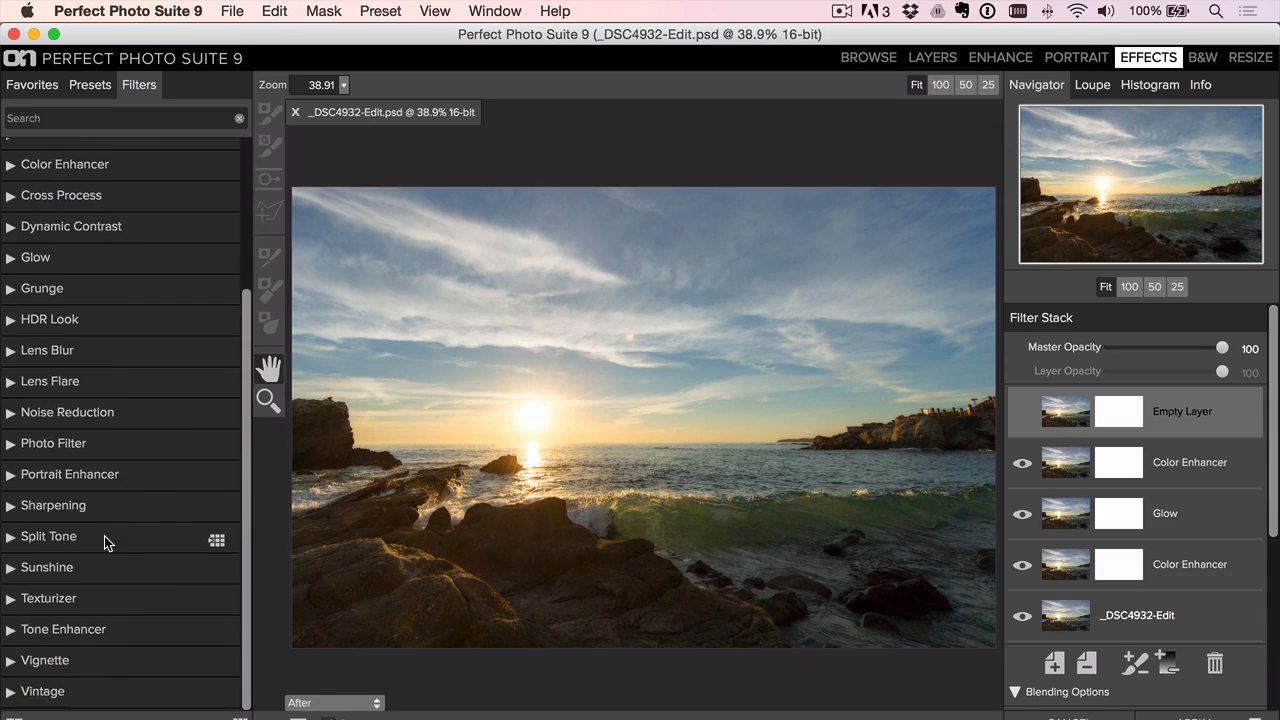
pyautogui.click(72, 660)
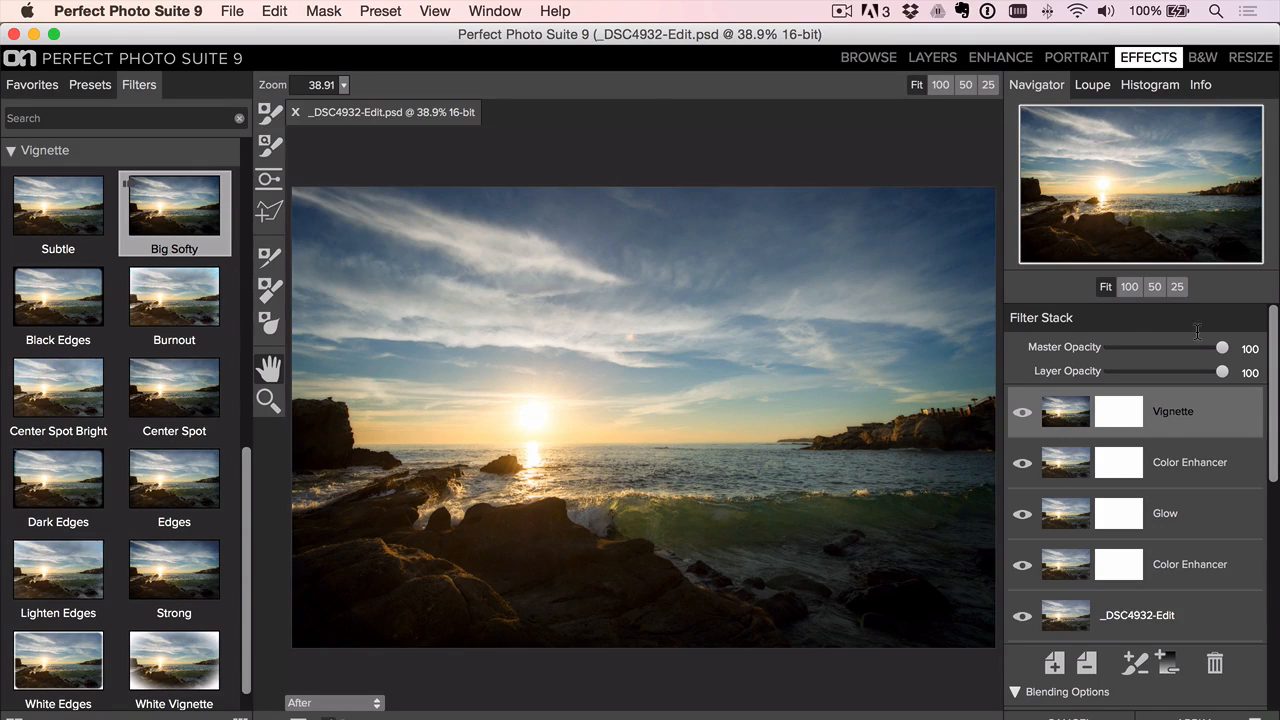
pyautogui.moveTo(1220, 377); pyautogui.dragTo(1166, 373)
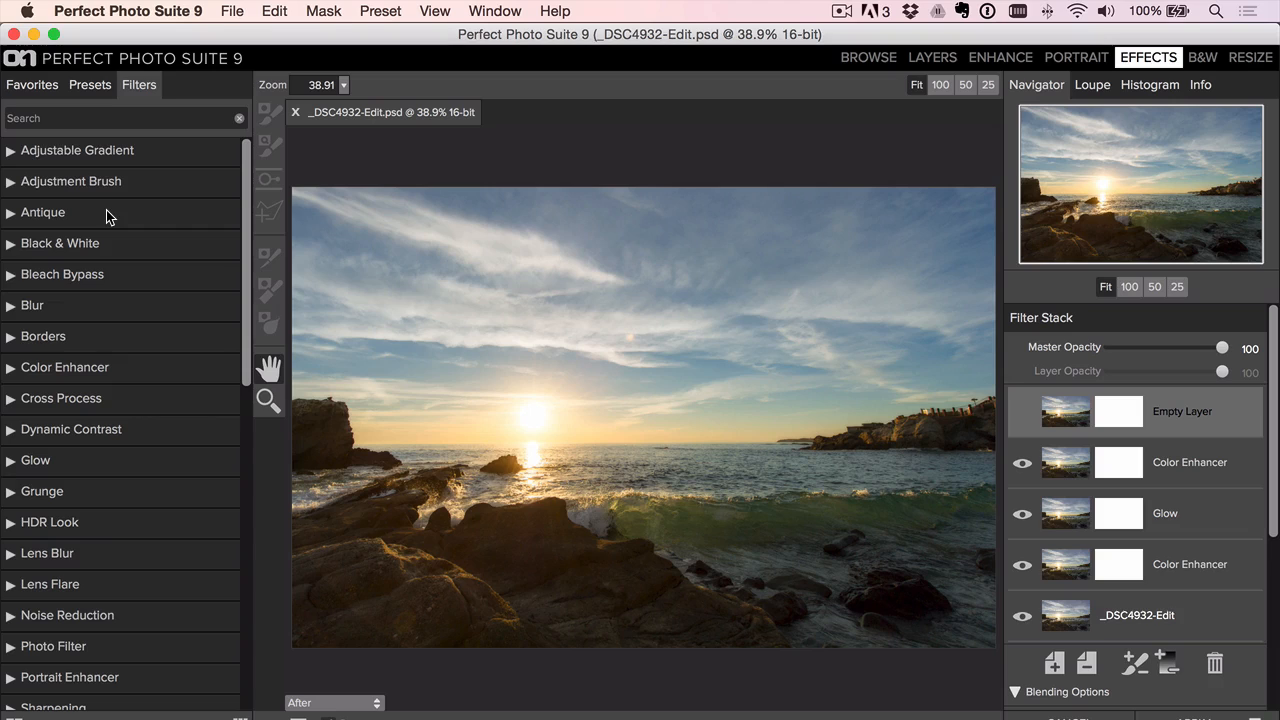
# Fill the empty layer with the Lighten adjustment brush, setting the brush size to 400 and brush opacity to 38
pyautogui.click(85, 180)
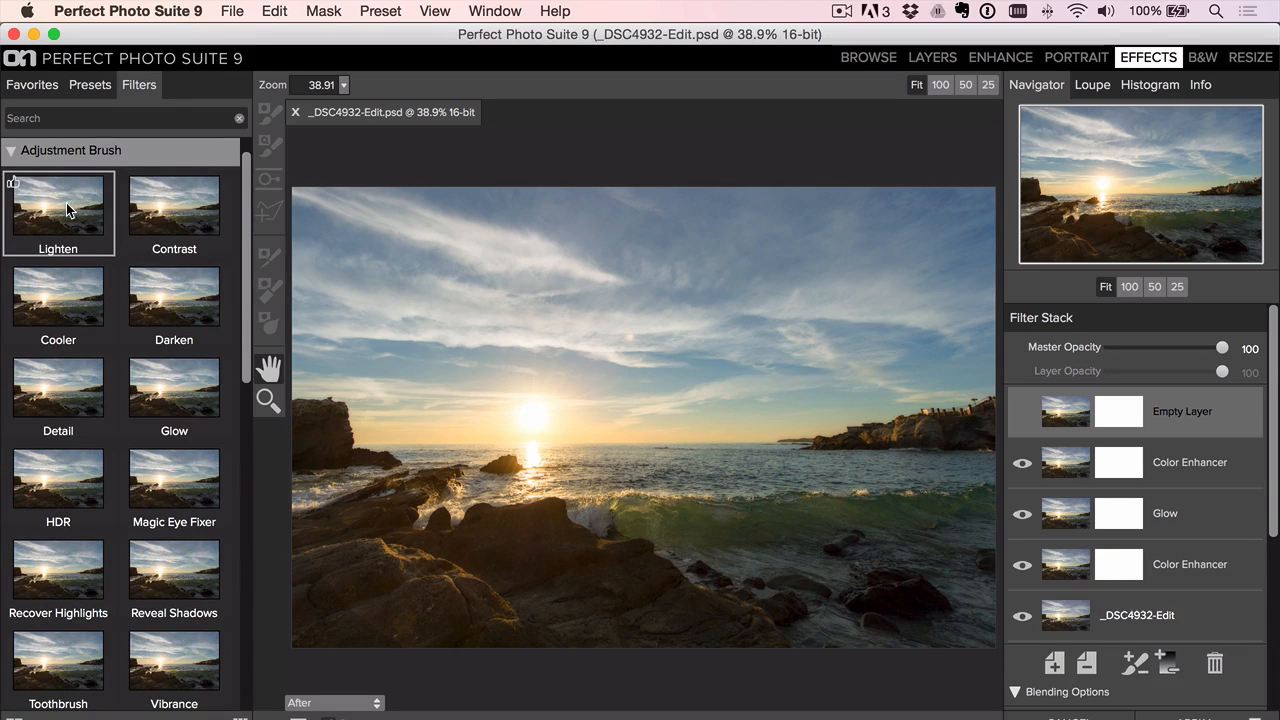
pyautogui.click(63, 206)
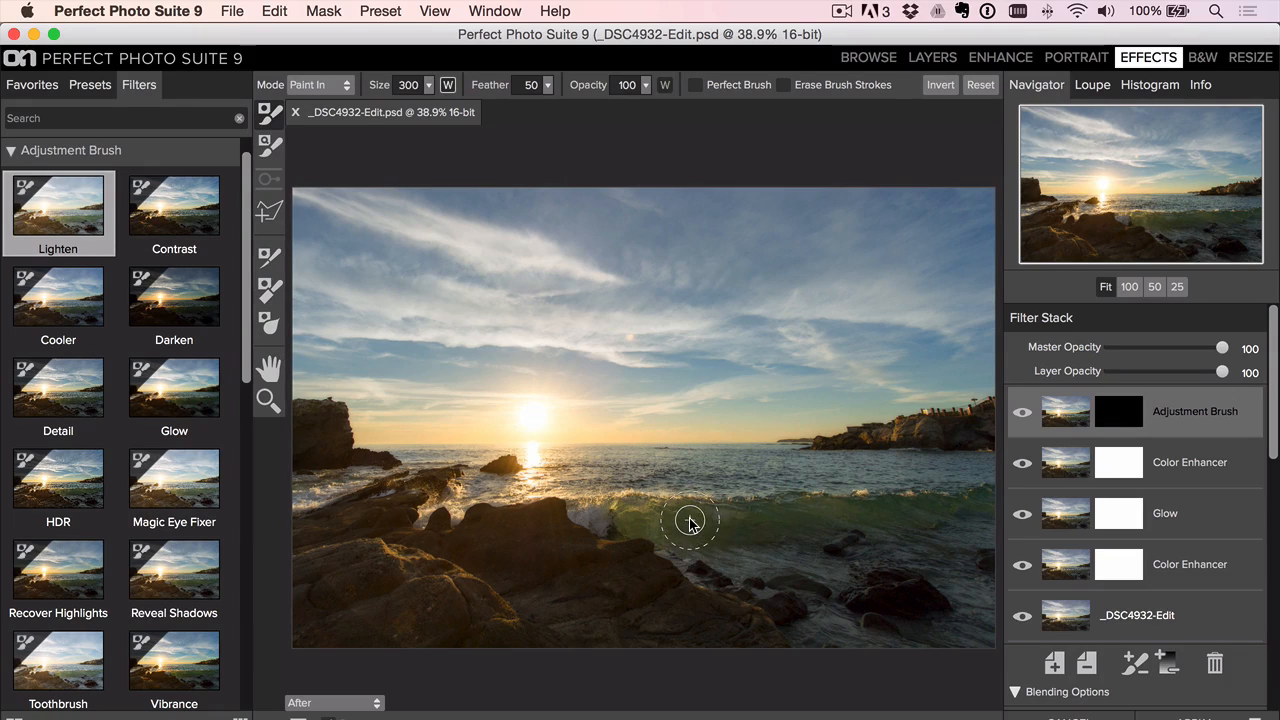
pyautogui.press(']')
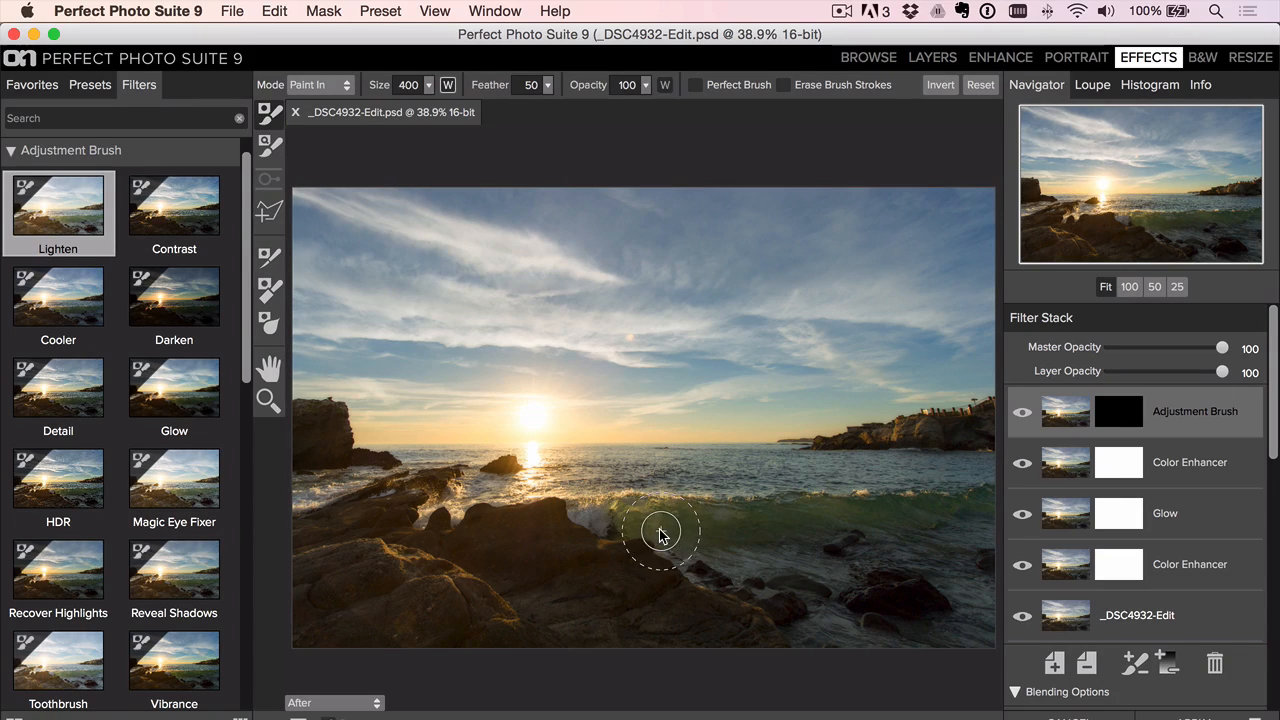
pyautogui.click(645, 85)
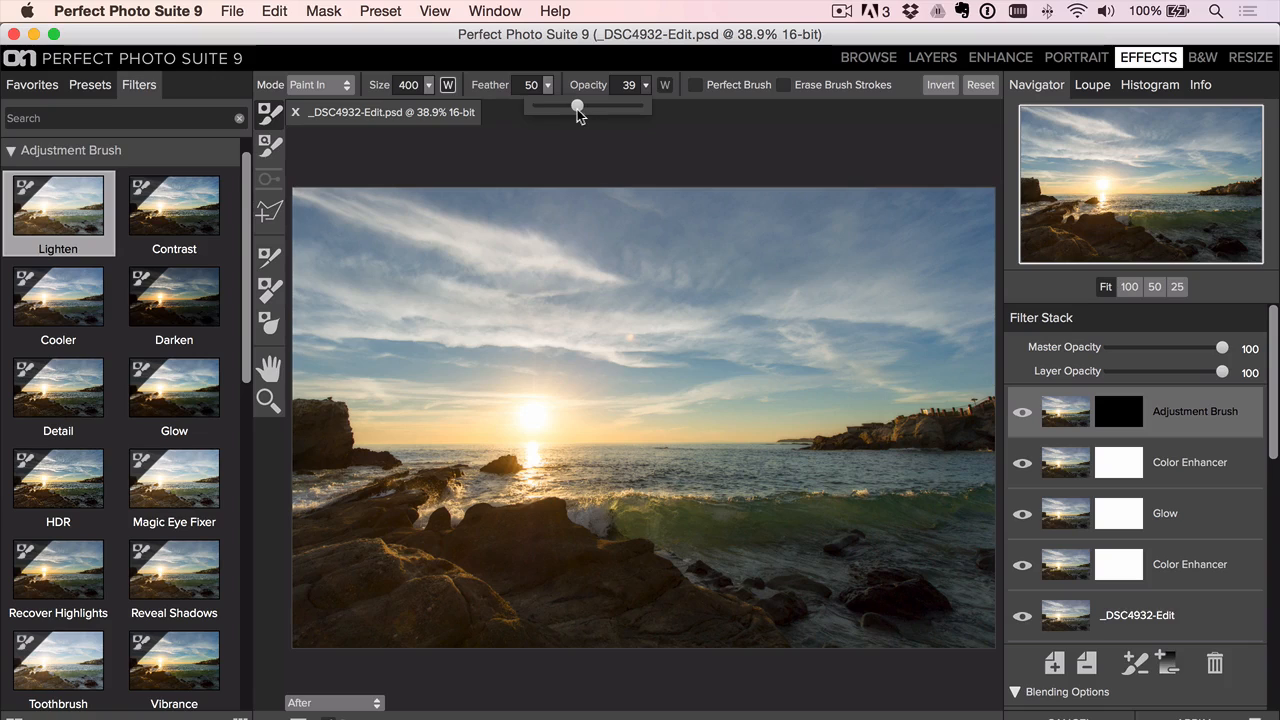
pyautogui.moveTo(577, 109); pyautogui.dragTo(574, 109)
# Paint the lightening over the wave, the shore rocks and the sea below the horizon, with layer opacity at 74
pyautogui.moveTo(643, 520)
pyautogui.mouseDown()
pyautogui.moveTo(751, 541)
pyautogui.moveTo(673, 542)
pyautogui.moveTo(793, 555)
pyautogui.moveTo(983, 533)
pyautogui.moveTo(954, 631)
pyautogui.moveTo(892, 647)
pyautogui.moveTo(817, 626)
pyautogui.moveTo(769, 579)
pyautogui.moveTo(684, 540)
pyautogui.moveTo(889, 566)
pyautogui.moveTo(910, 602)
pyautogui.moveTo(979, 576)
pyautogui.moveTo(920, 578)
pyautogui.moveTo(839, 617)
pyautogui.moveTo(756, 566)
pyautogui.moveTo(856, 634)
pyautogui.moveTo(895, 562)
pyautogui.moveTo(923, 561)
pyautogui.moveTo(887, 564)
pyautogui.moveTo(989, 543)
pyautogui.moveTo(983, 581)
pyautogui.moveTo(955, 610)
pyautogui.moveTo(868, 611)
pyautogui.moveTo(831, 555)
pyautogui.moveTo(742, 573)
pyautogui.moveTo(957, 643)
pyautogui.mouseUp()
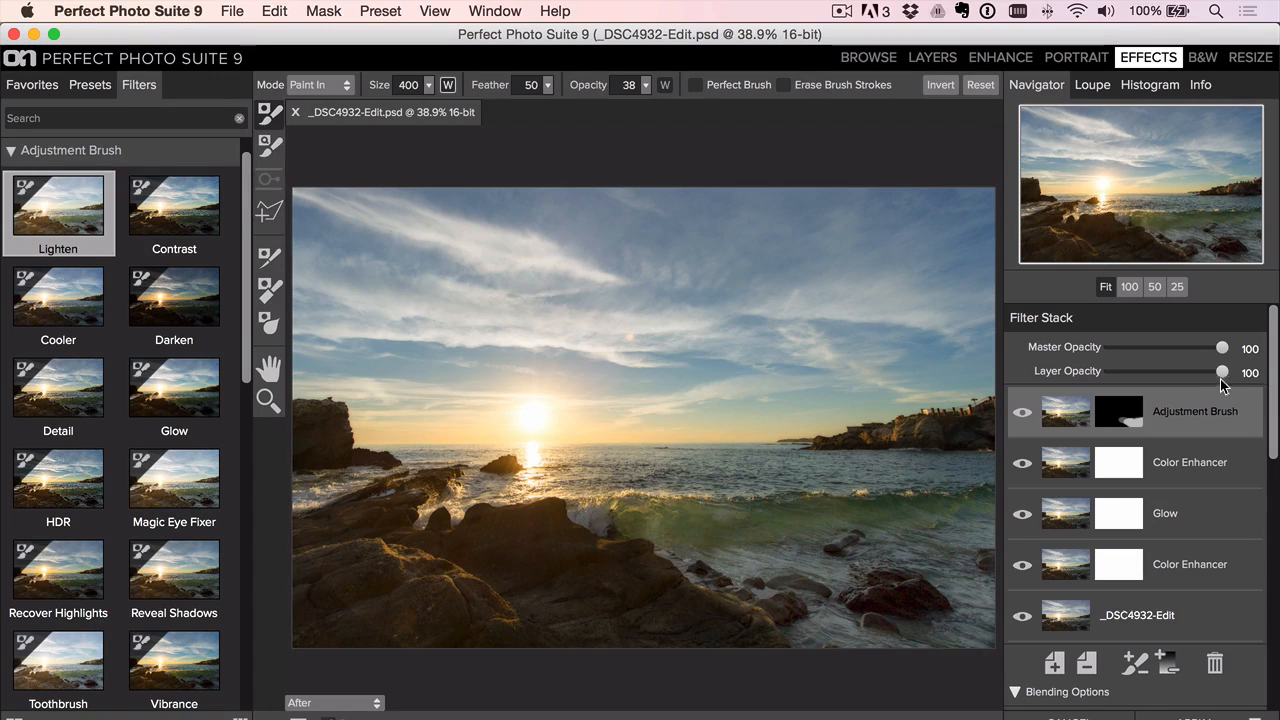
pyautogui.moveTo(1222, 371)
pyautogui.mouseDown()
pyautogui.moveTo(1185, 373)
pyautogui.moveTo(1200, 373)
pyautogui.mouseUp()
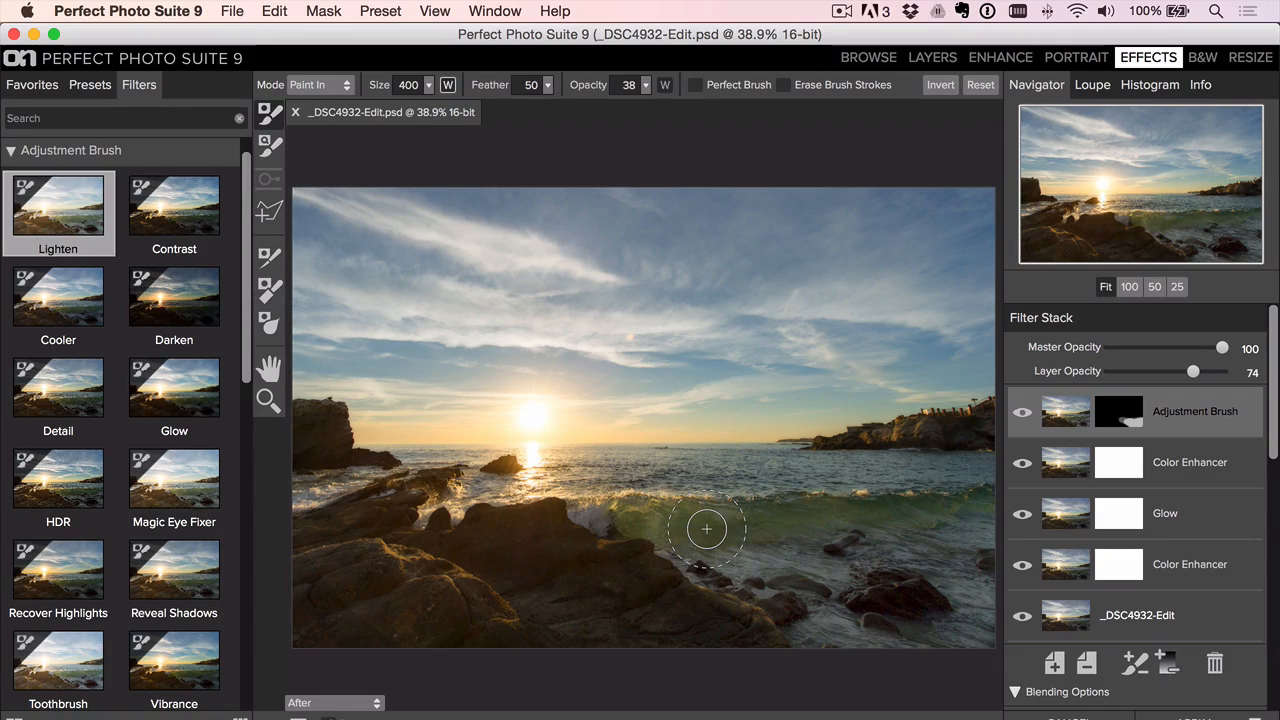
pyautogui.moveTo(345, 490)
pyautogui.mouseDown()
pyautogui.moveTo(330, 485)
pyautogui.moveTo(500, 485)
pyautogui.mouseUp()
pyautogui.moveTo(560, 485)
pyautogui.mouseDown()
pyautogui.moveTo(680, 496)
pyautogui.moveTo(1050, 480)
pyautogui.mouseUp()
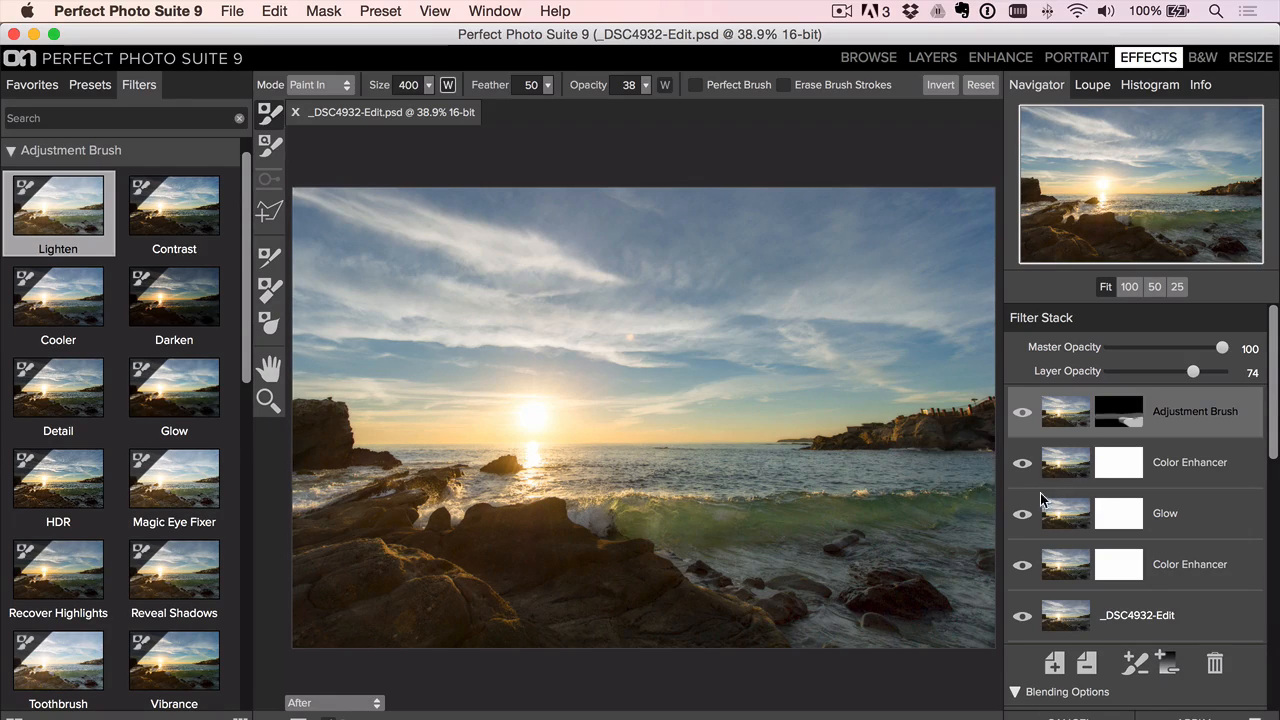
# Add a Big Softy vignette on a new filter layer and reduce its layer opacity
pyautogui.click(1054, 663)
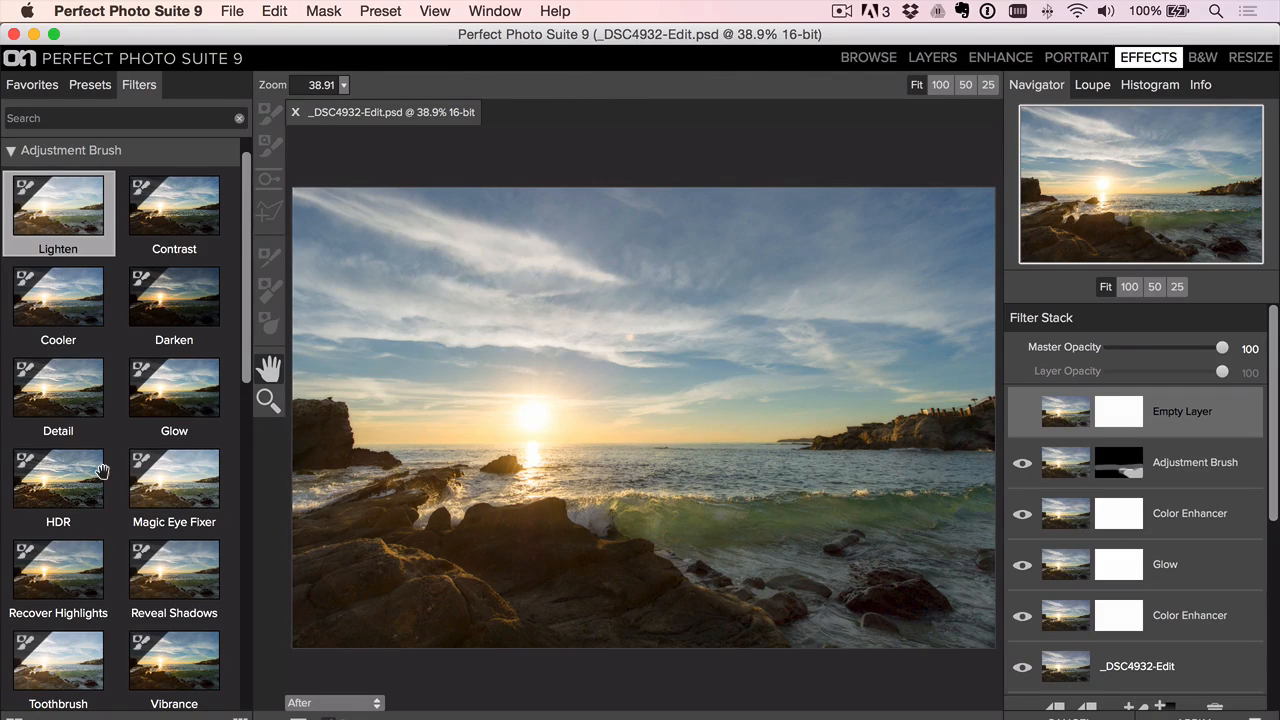
pyautogui.scroll(-10, 100, 480)
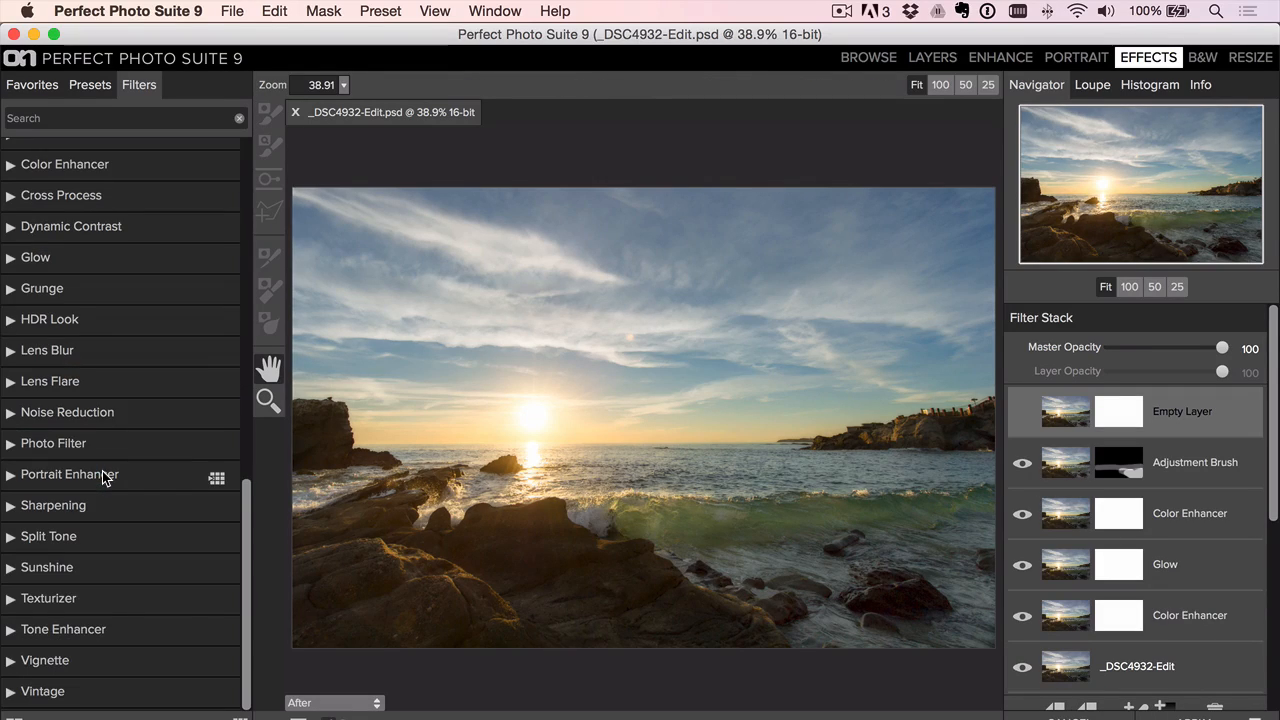
pyautogui.click(81, 652)
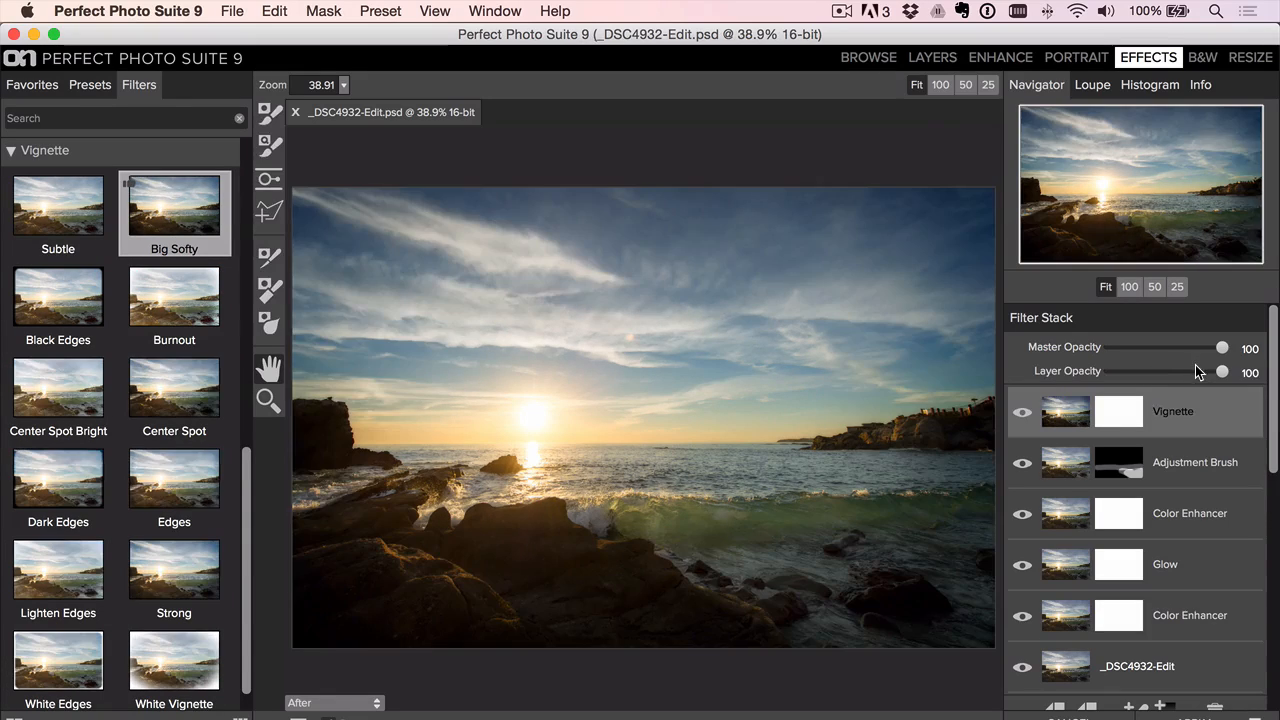
pyautogui.moveTo(1222, 376); pyautogui.dragTo(1141, 376)
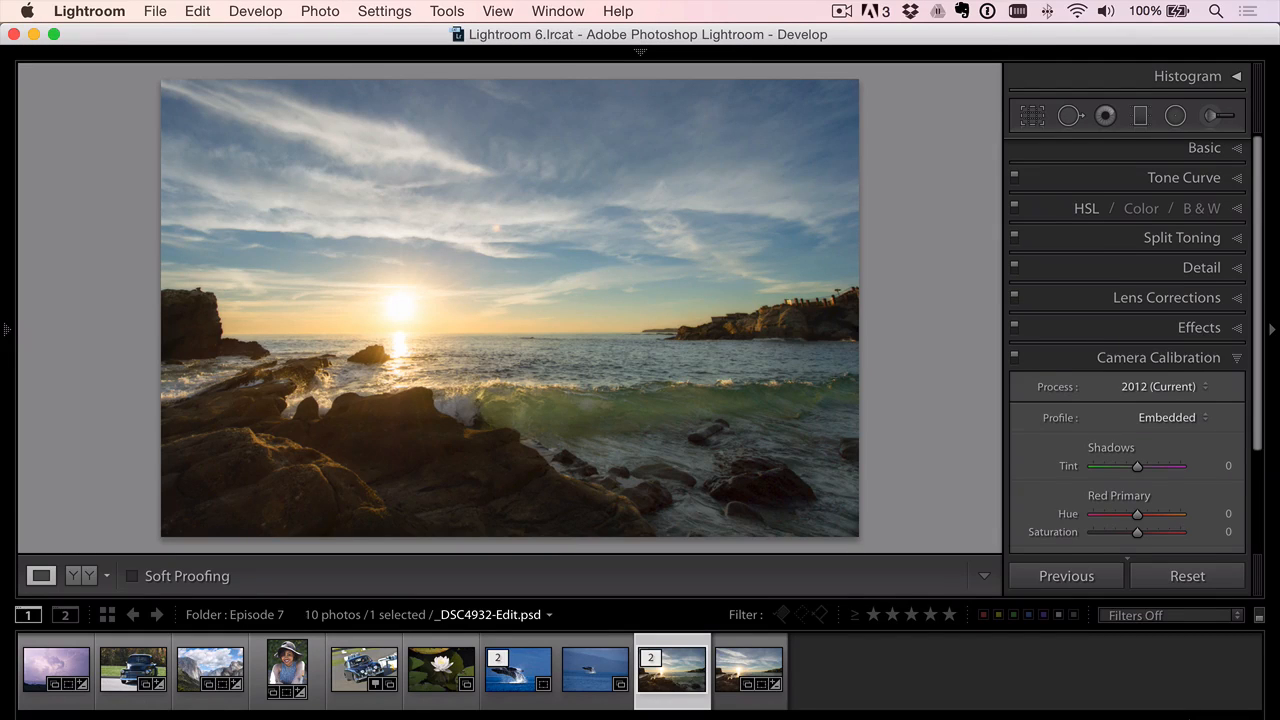
# Heal a spot on the foreground rocks in the PSD's lower-left area with Spot Removal, size 77 and opacity 68
pyautogui.click(1068, 116)
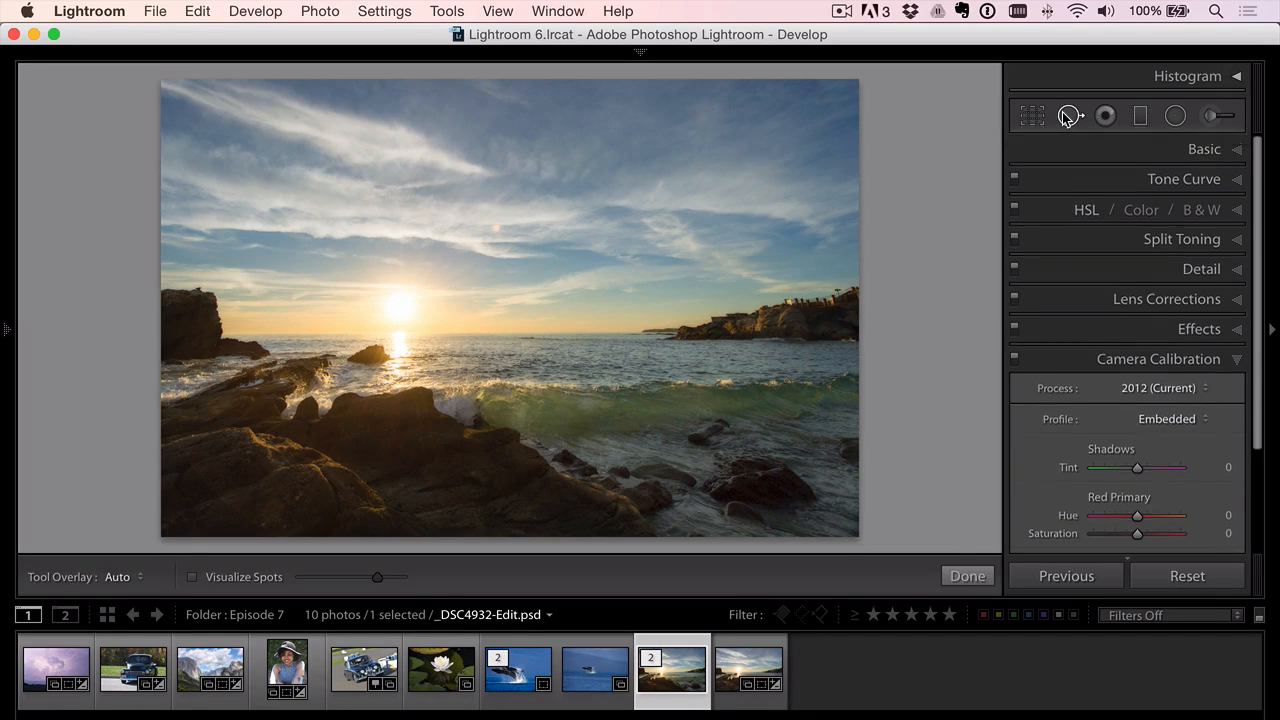
pyautogui.scroll(6, 265, 451)
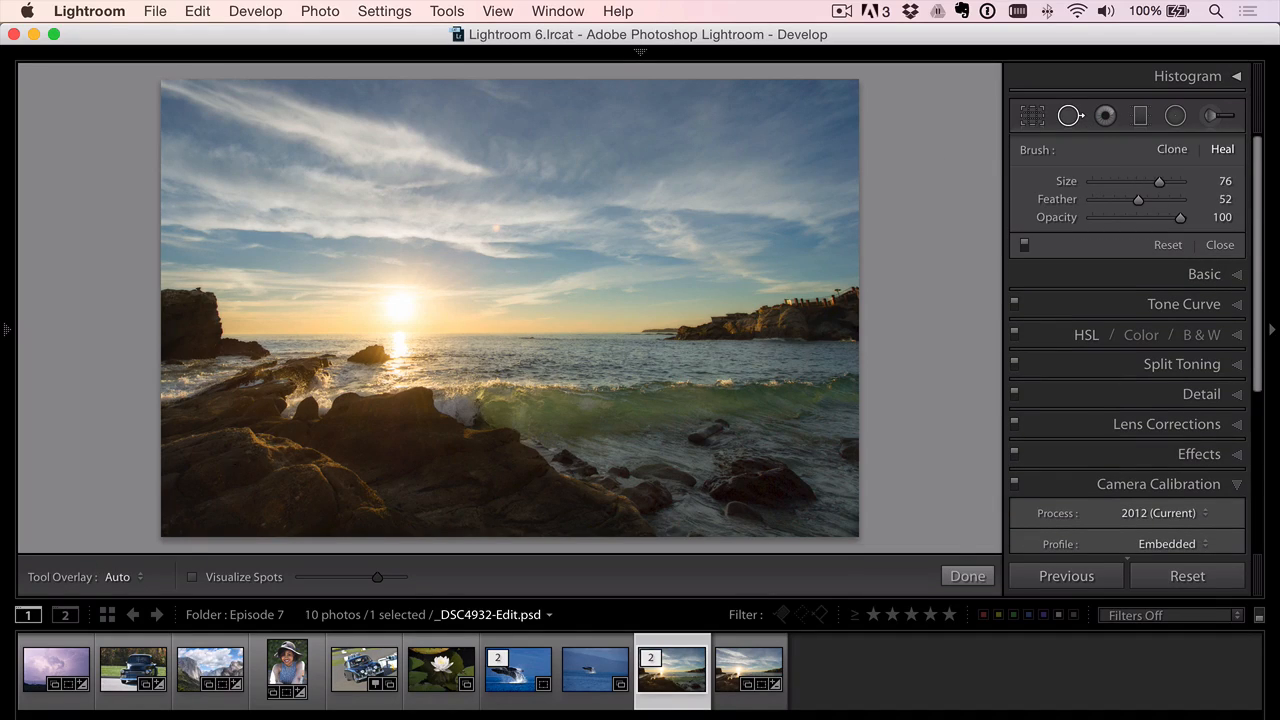
pyautogui.moveTo(179, 450); pyautogui.dragTo(262, 532)
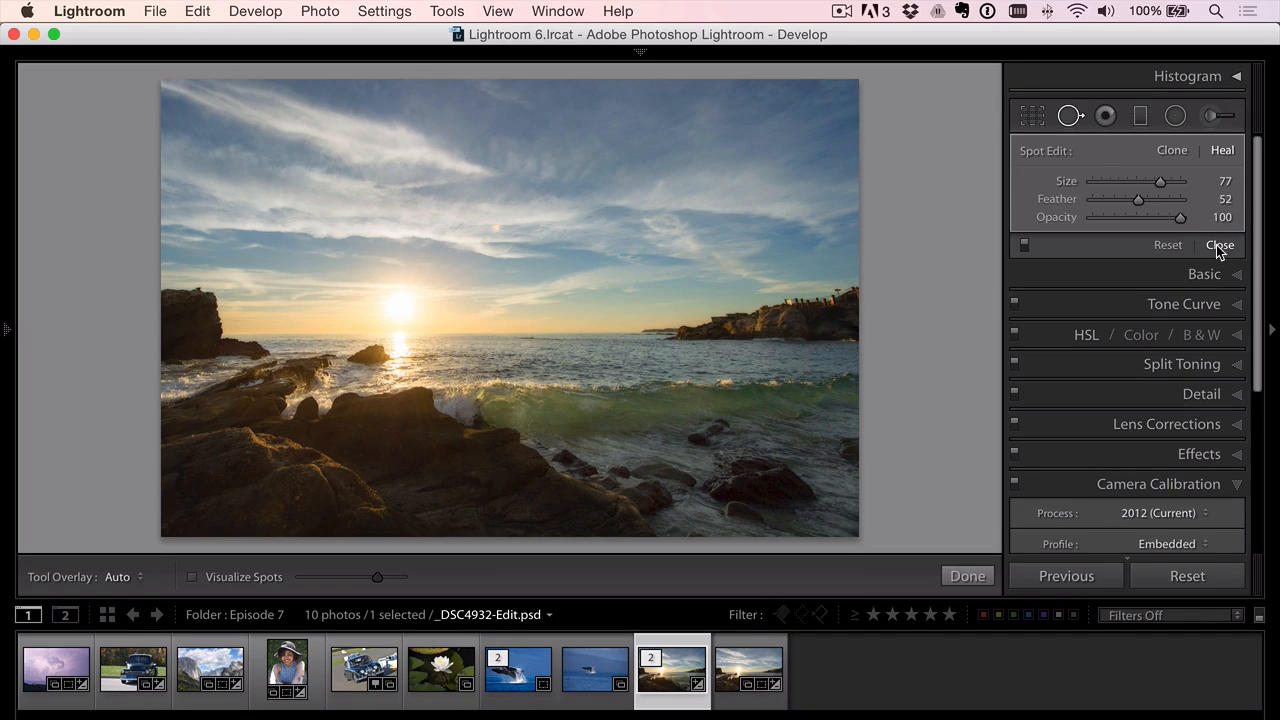
pyautogui.click(1147, 217)
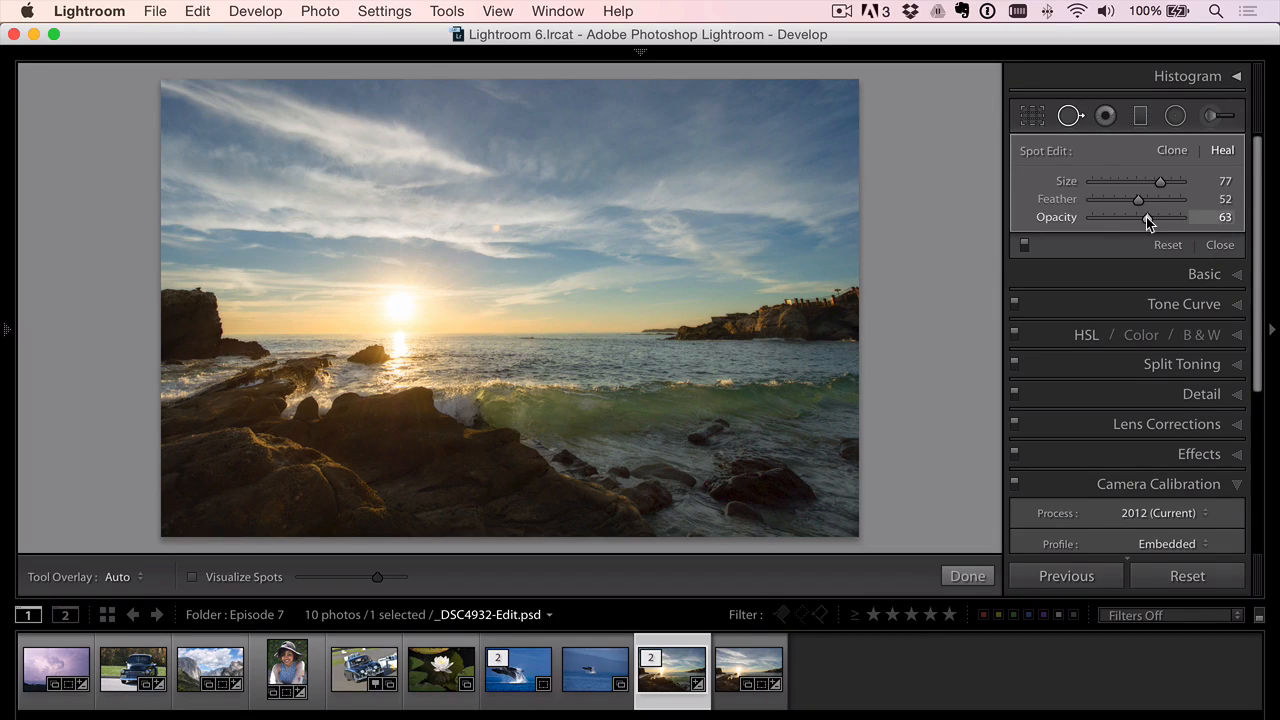
pyautogui.moveTo(1146, 217); pyautogui.dragTo(1150, 218)
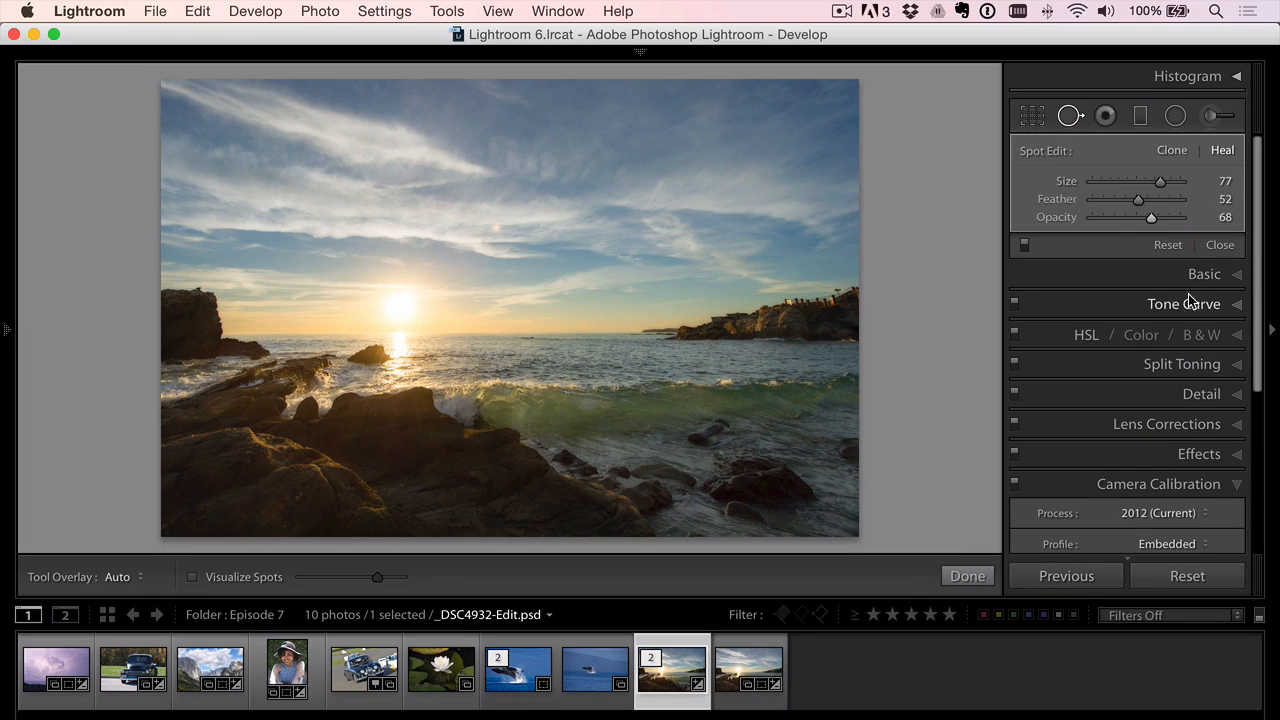
pyautogui.click(1220, 245)
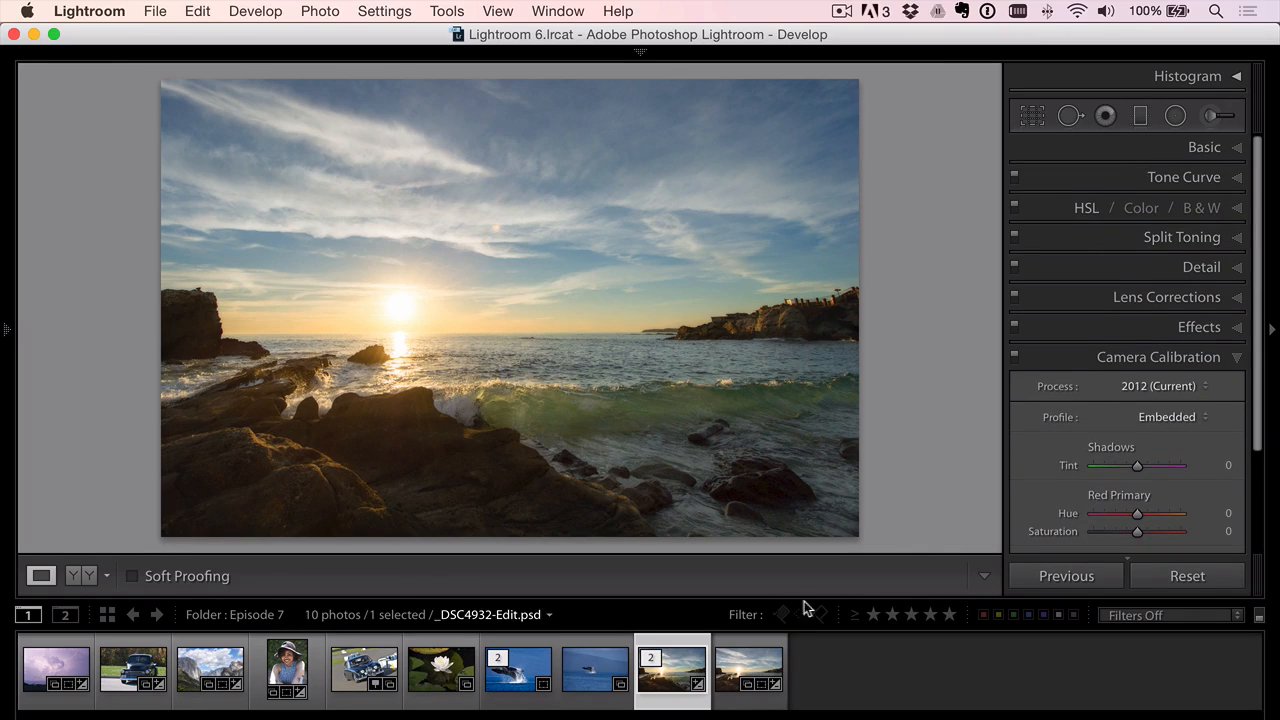
# Reset the original sunset DNG to its unedited state and compare it with the edited look in full lights-out view
pyautogui.click(758, 665)
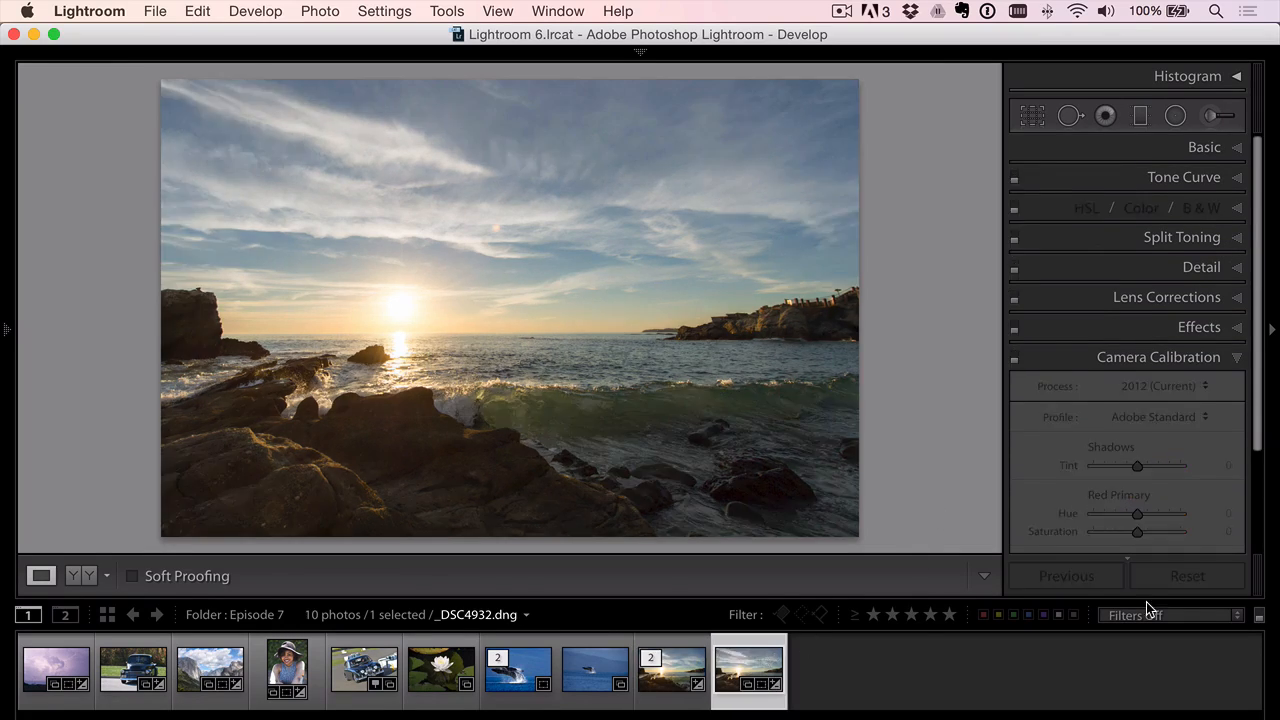
pyautogui.click(1186, 578)
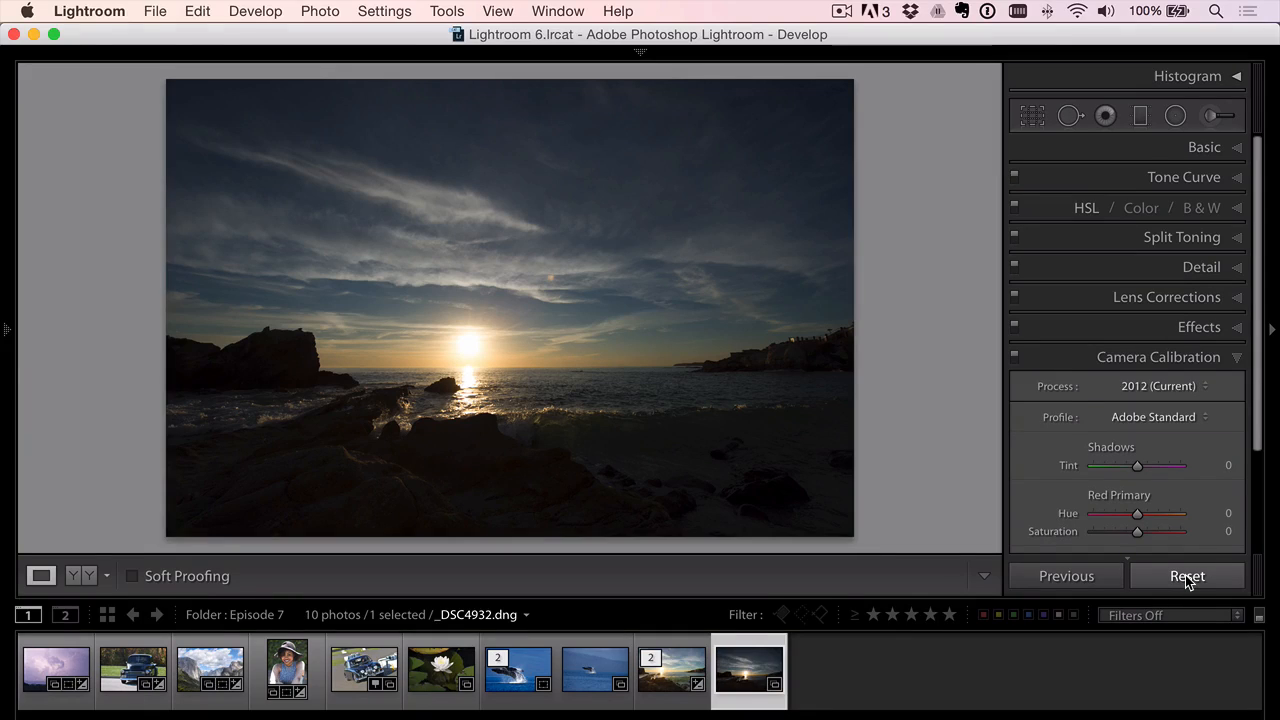
pyautogui.press('l')
pyautogui.press('l')
pyautogui.hotkey('shift', 'Tab')
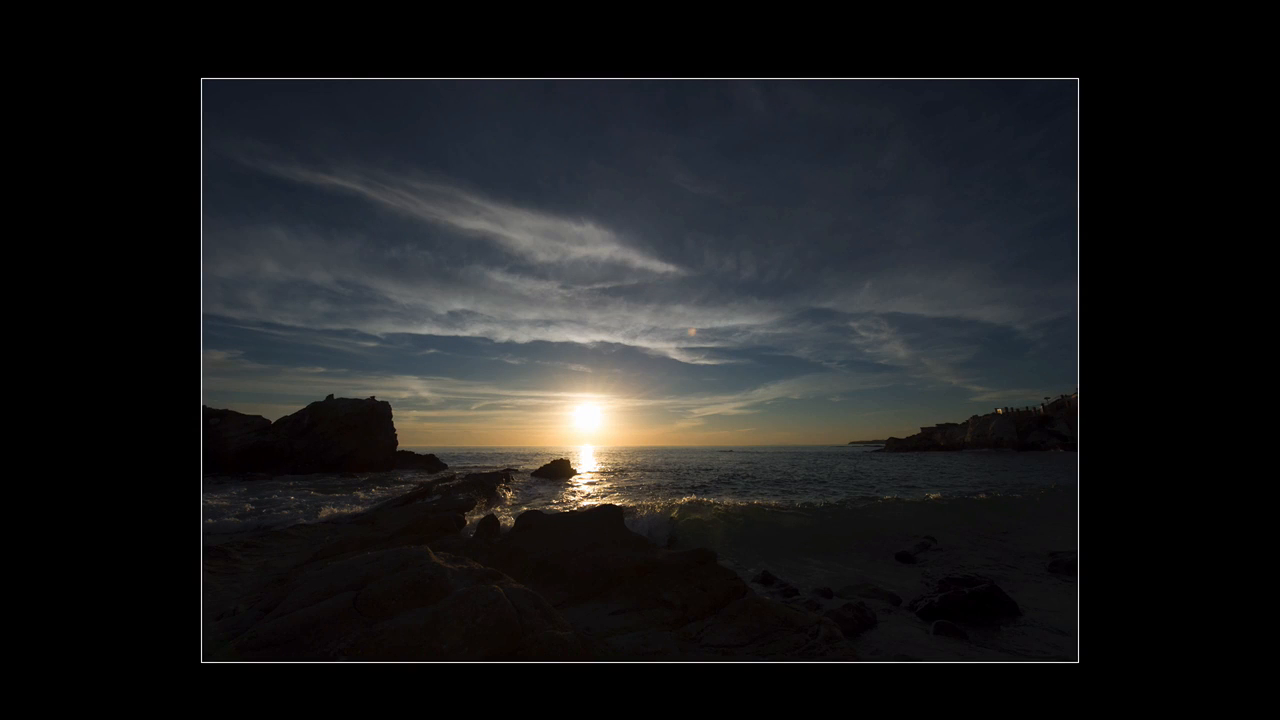
pyautogui.hotkey('ctrl', 'z')
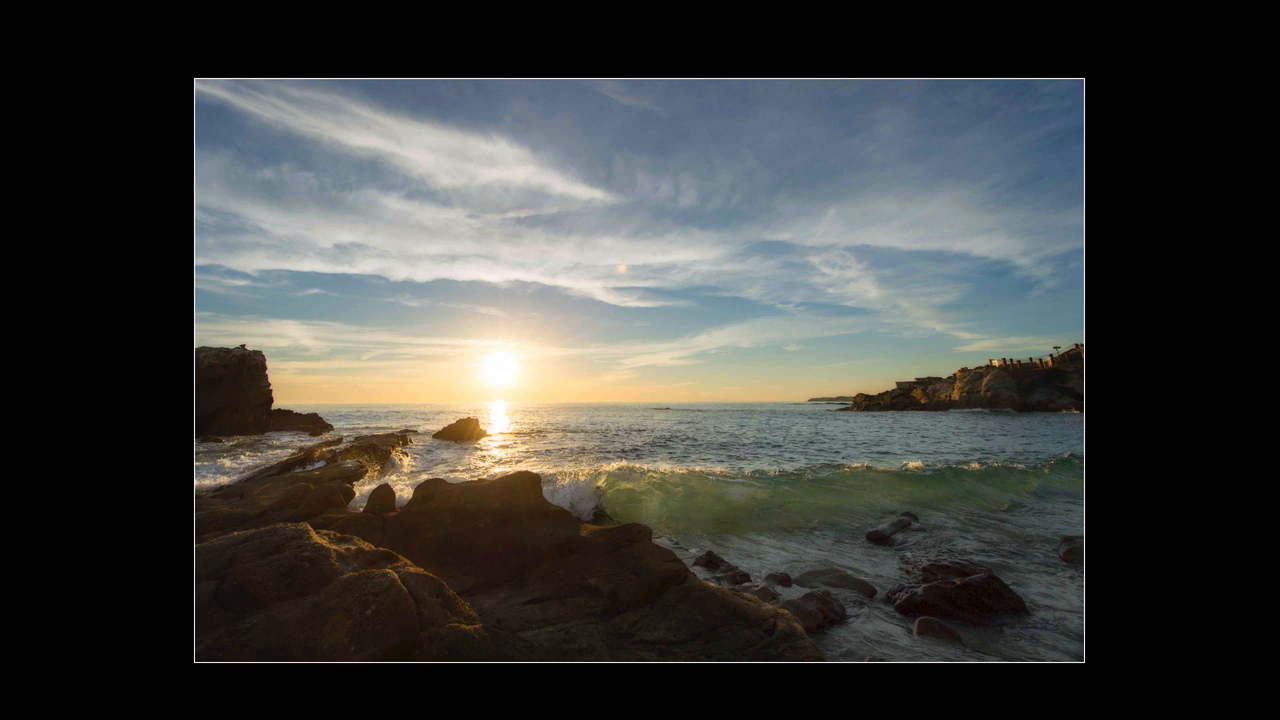
# Compare the unedited and edited sunset once more in lights-out view, and restore the normal view with its panels
pyautogui.hotkey('ctrl', 'y')
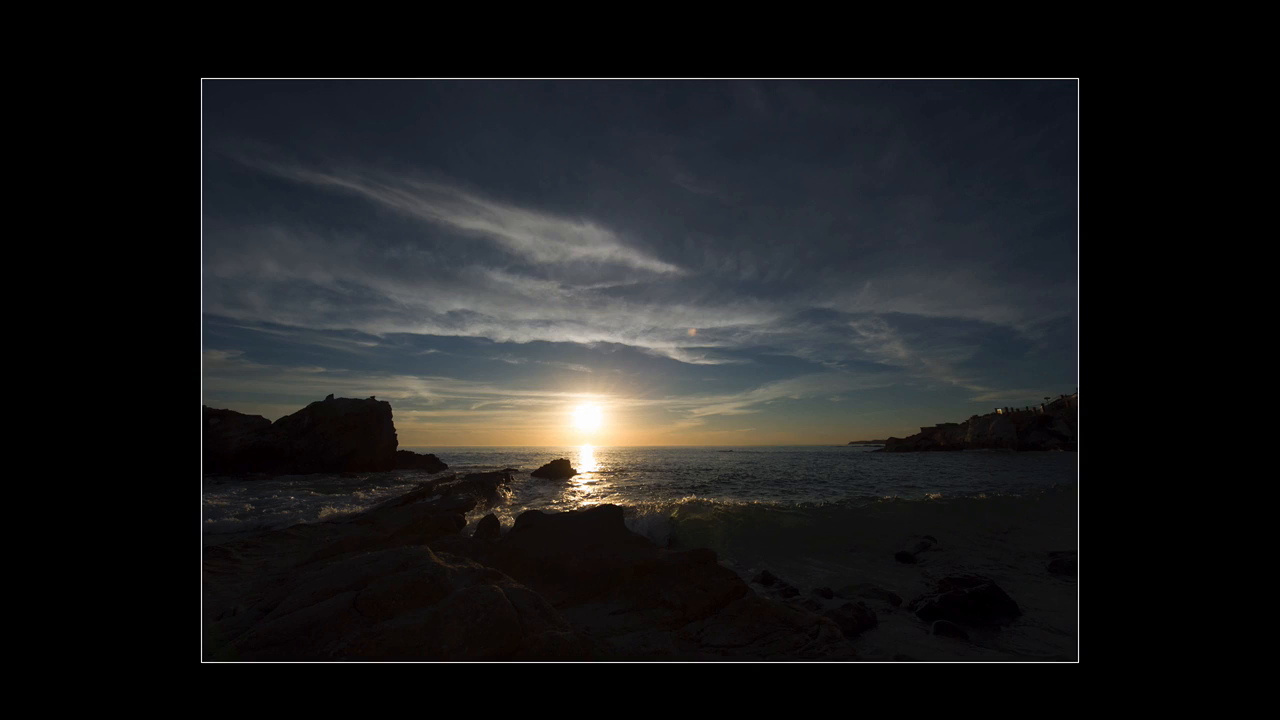
pyautogui.hotkey('ctrl', 'z')
pyautogui.press('l')
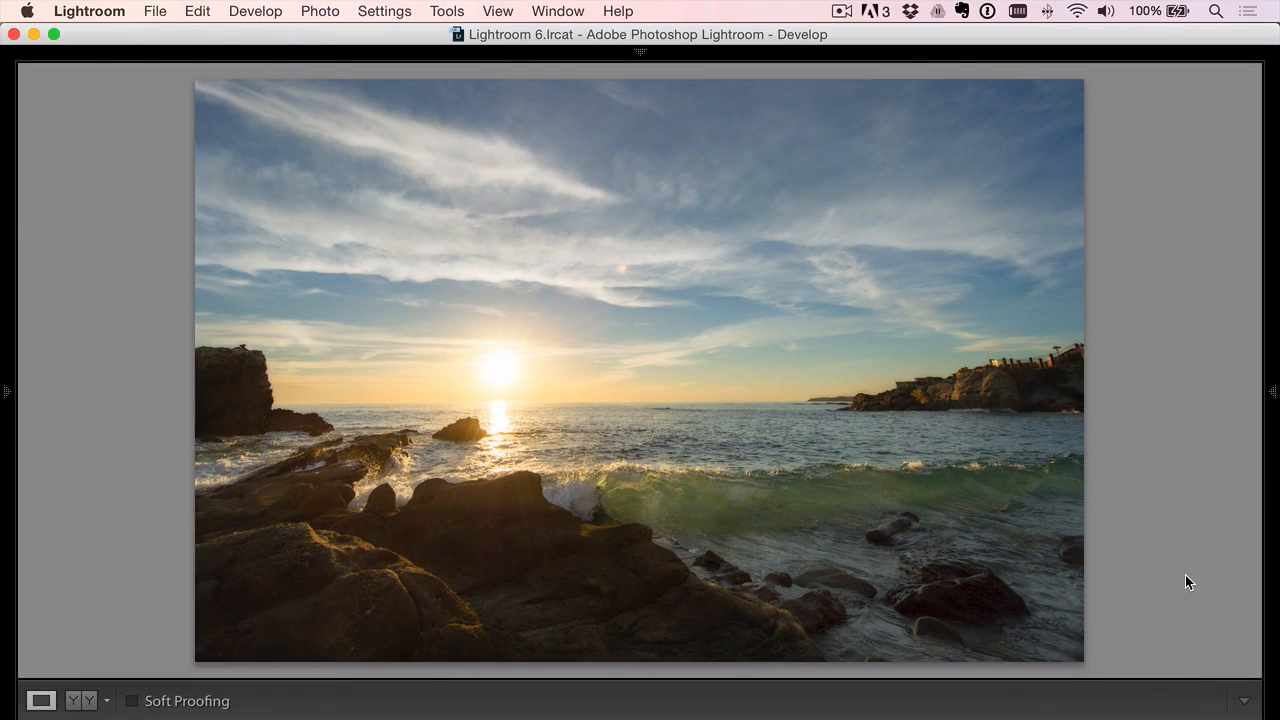
pyautogui.hotkey('shift', 'Tab')
pyautogui.click(6, 354)
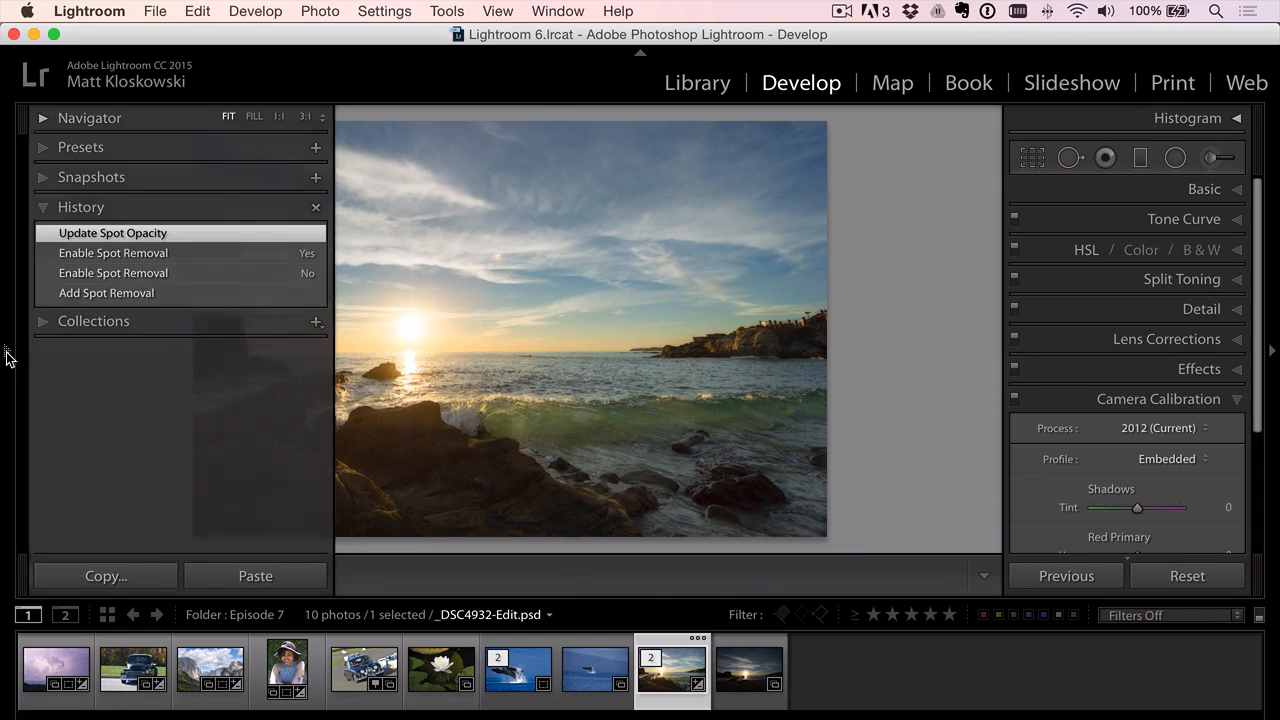
# Crop the water lily photo VN1A2161.CR2 tighter at its original aspect ratio, placing the flower right of center
pyautogui.click(445, 676)
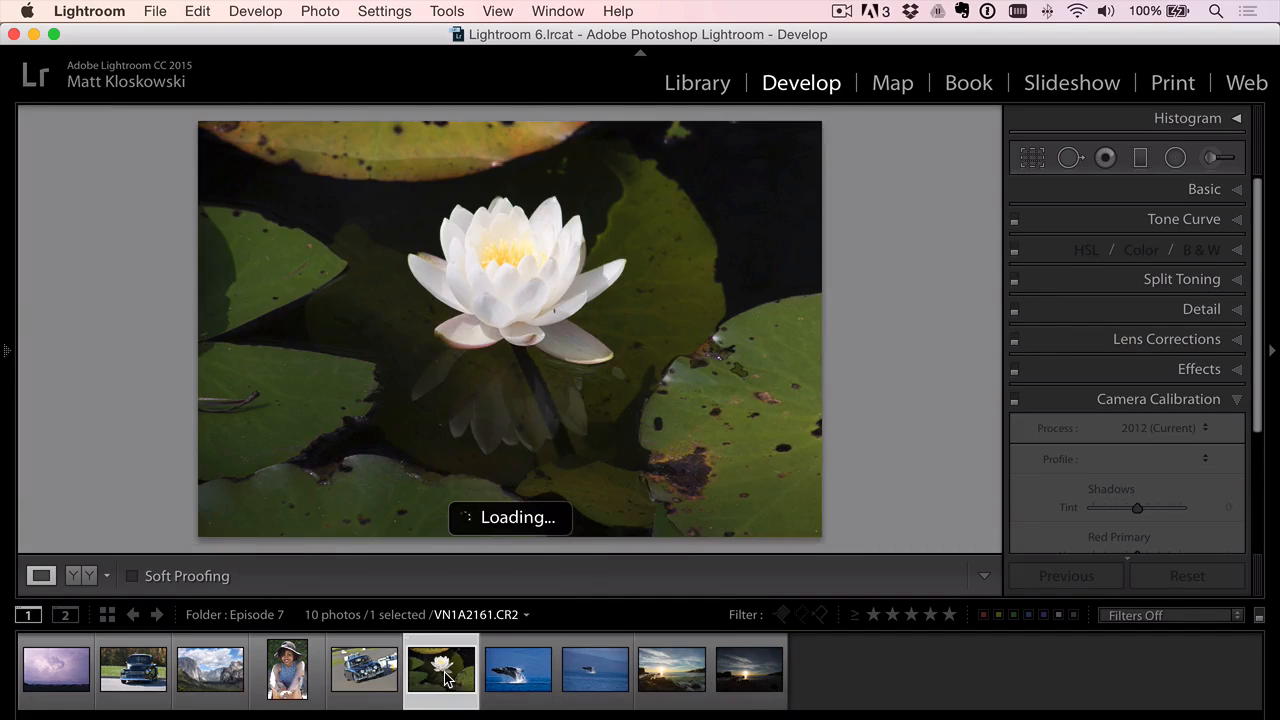
pyautogui.hotkey('ctrl', '1')
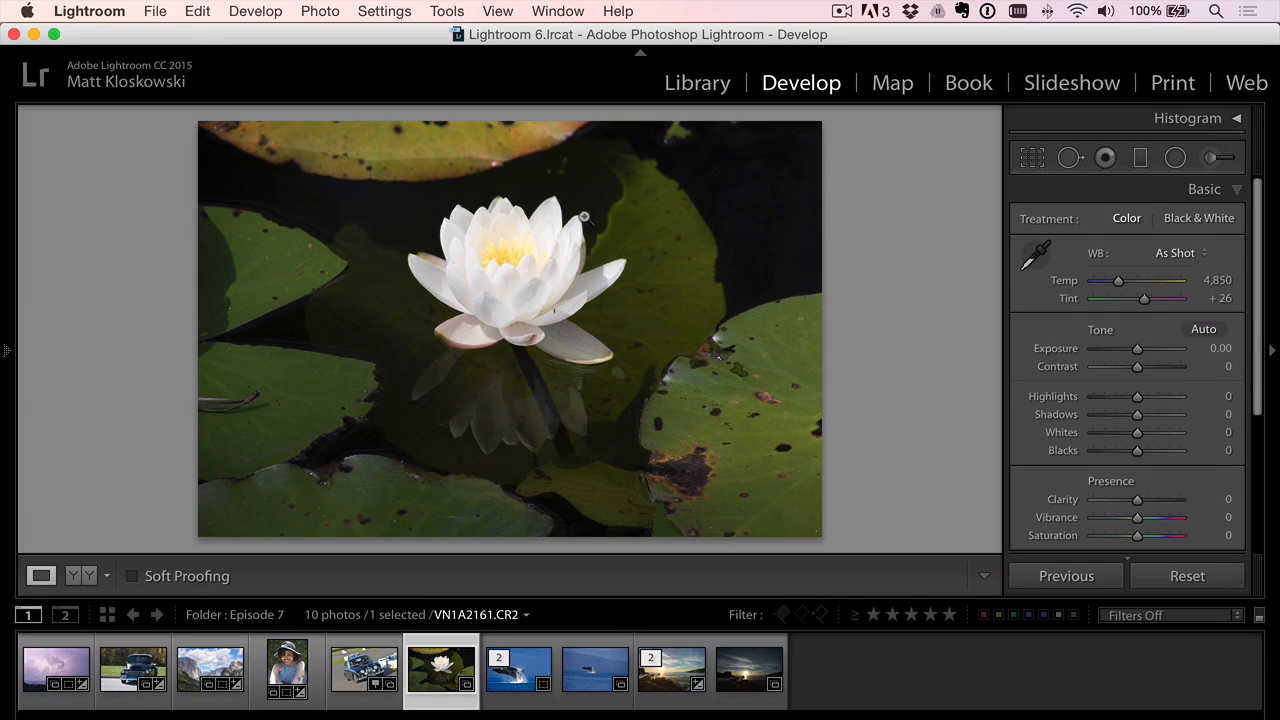
pyautogui.press('r')
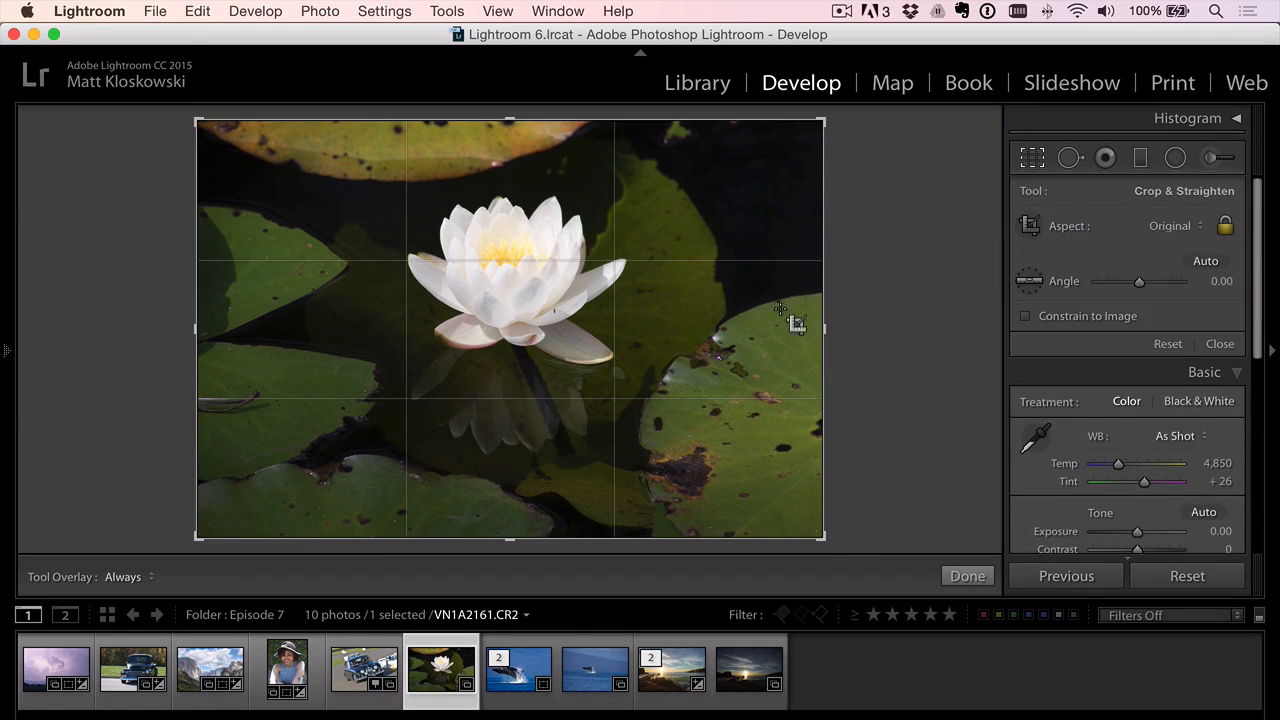
pyautogui.moveTo(826, 537); pyautogui.dragTo(748, 487)
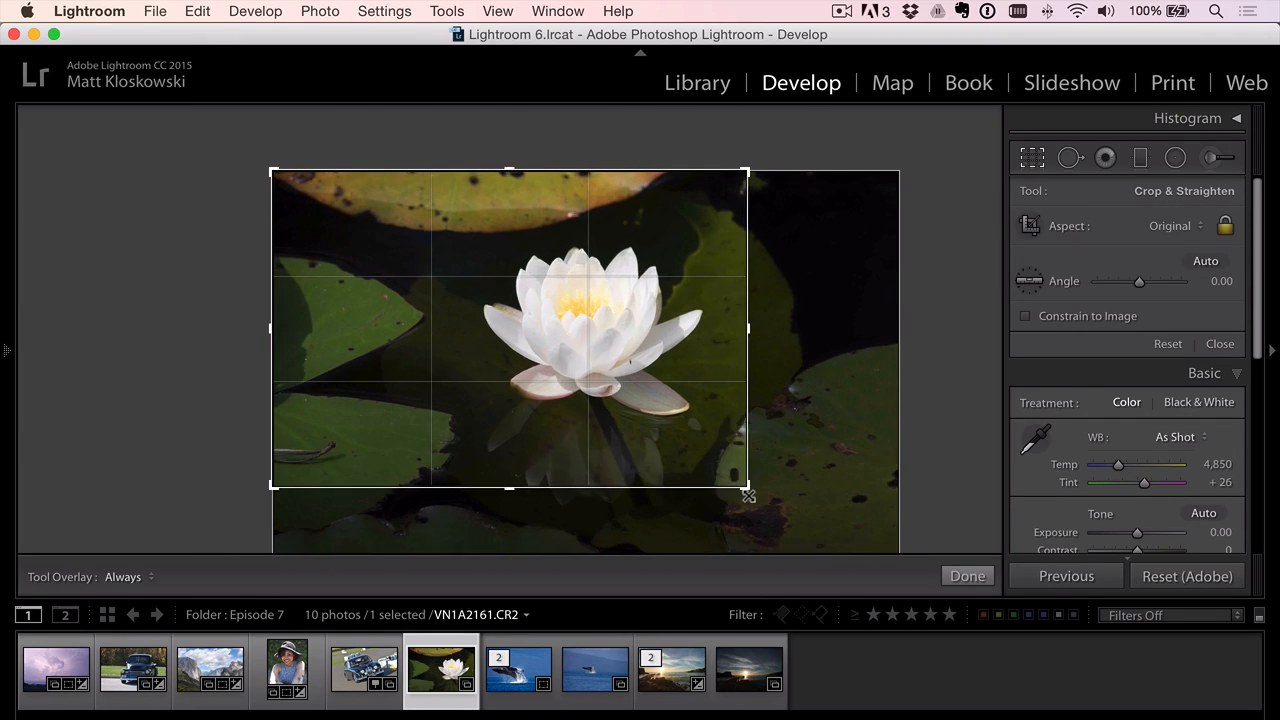
pyautogui.moveTo(741, 174); pyautogui.dragTo(731, 189)
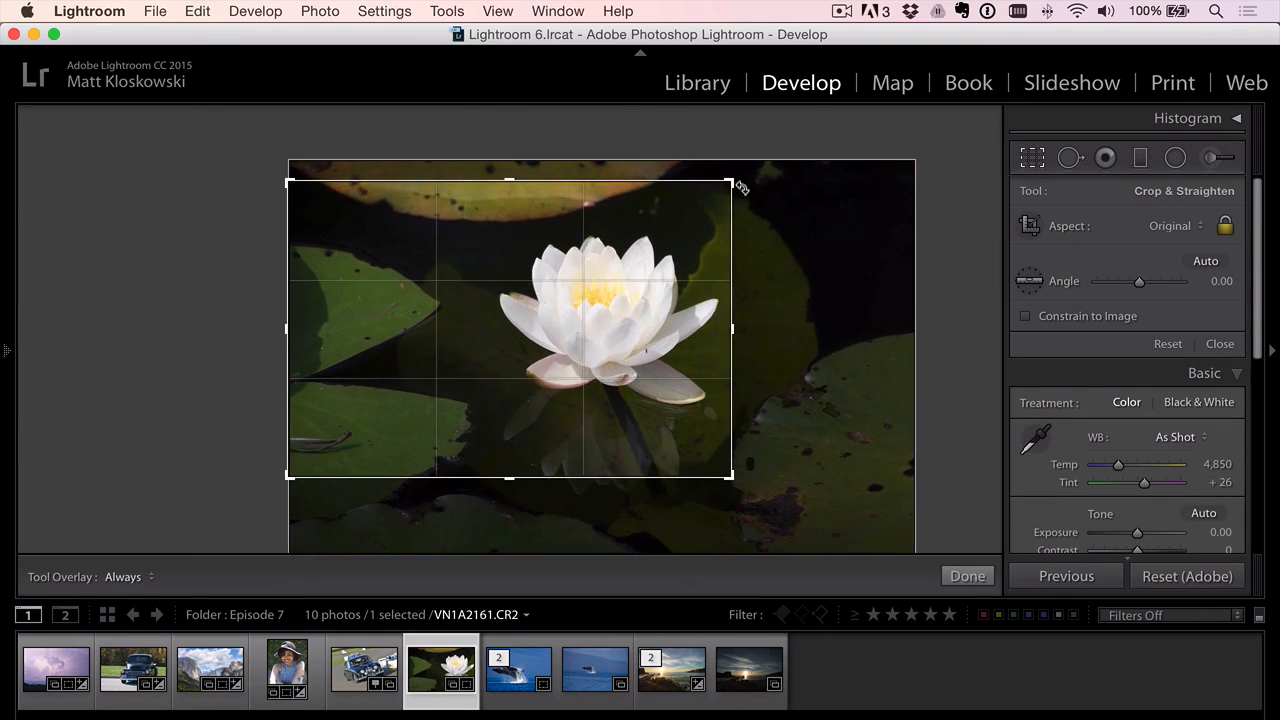
pyautogui.moveTo(662, 280); pyautogui.dragTo(652, 240)
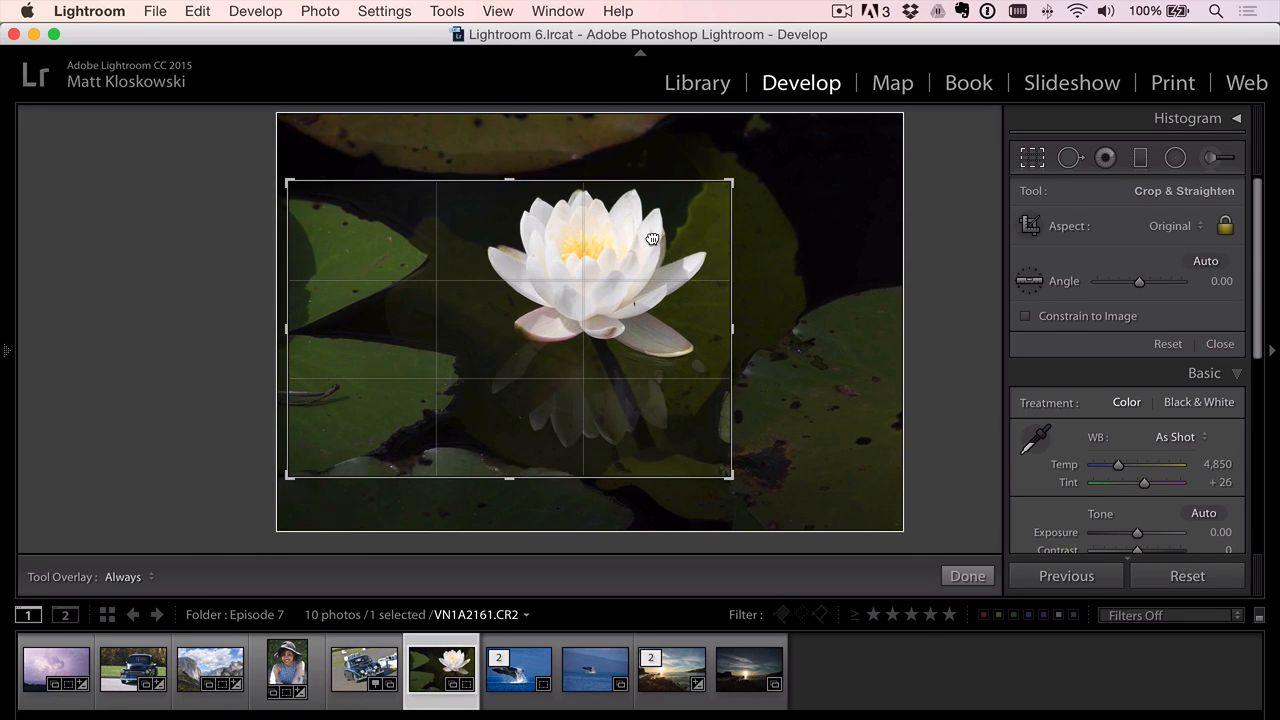
pyautogui.moveTo(731, 452); pyautogui.dragTo(714, 460)
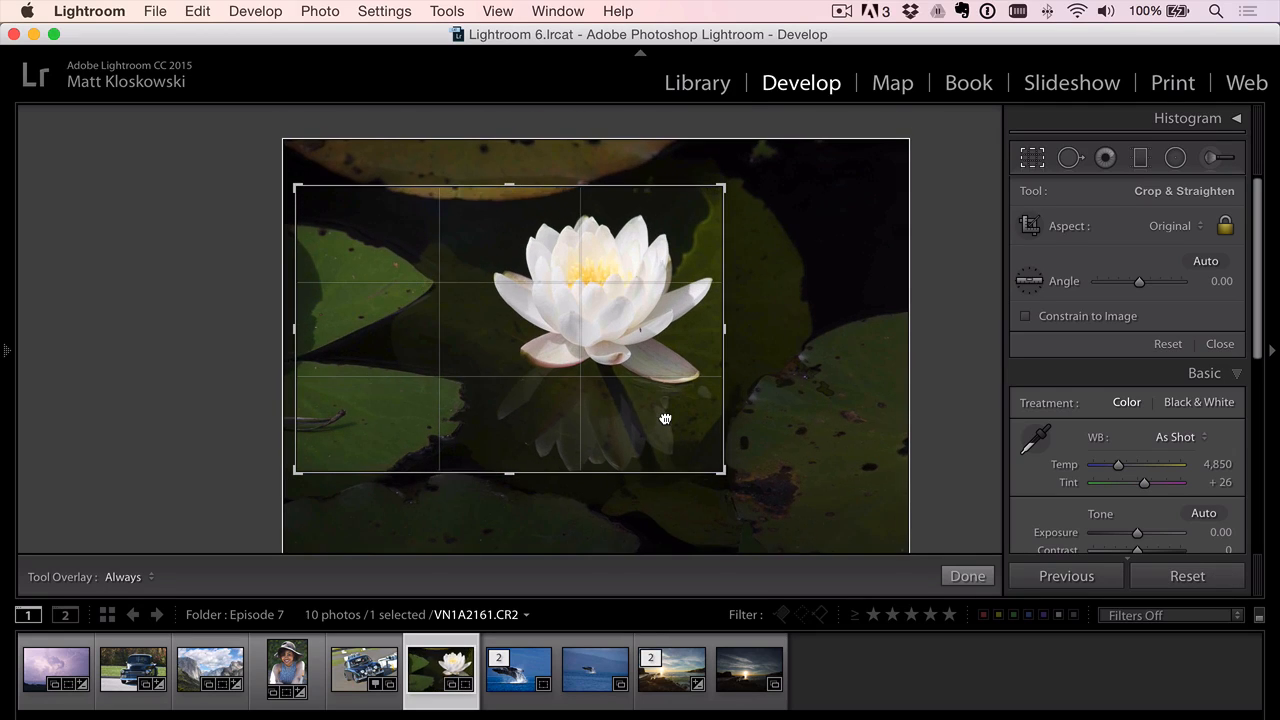
pyautogui.moveTo(714, 460)
pyautogui.mouseDown()
pyautogui.moveTo(734, 469)
pyautogui.moveTo(725, 478)
pyautogui.mouseUp()
pyautogui.press('Return')
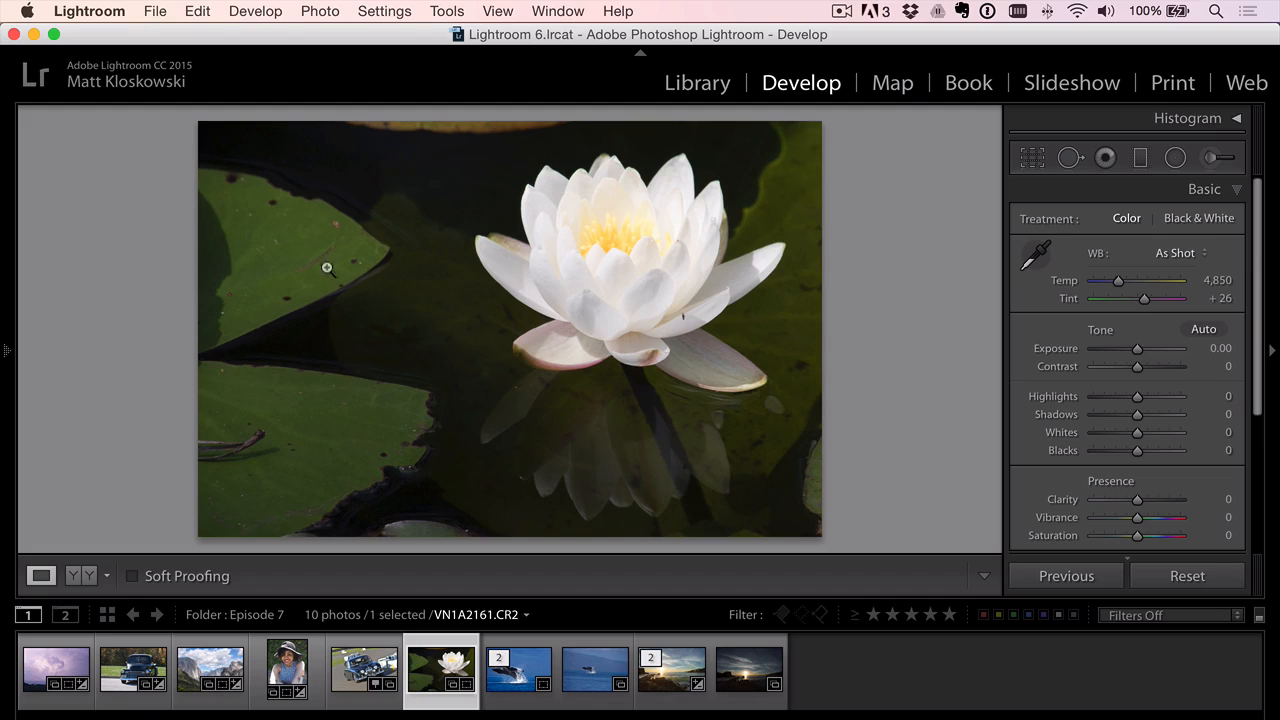
# Set the lily's Whites to +28, Blacks to −9 and Highlights to −15, and enable lens profile corrections
pyautogui.moveTo(1141, 434)
pyautogui.mouseDown()
pyautogui.moveTo(1154, 434)
pyautogui.moveTo(1132, 453)
pyautogui.mouseUp()
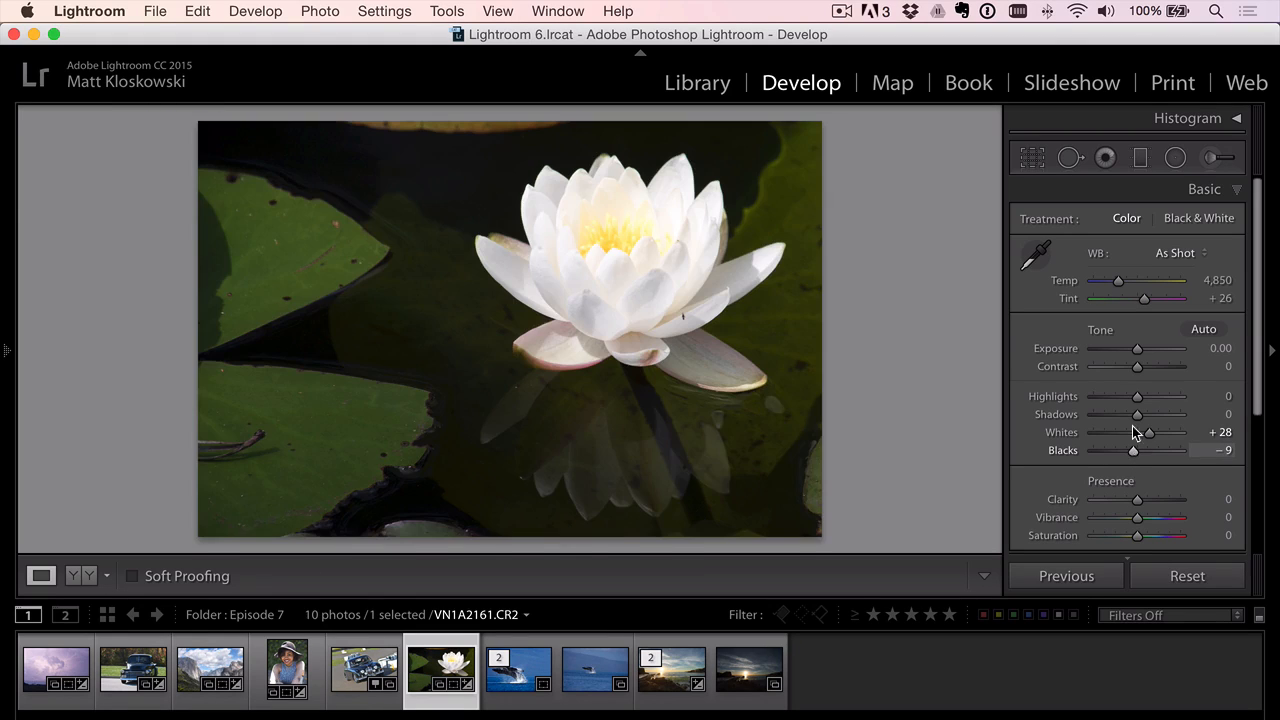
pyautogui.moveTo(1135, 398)
pyautogui.mouseDown()
pyautogui.moveTo(1090, 400)
pyautogui.moveTo(1128, 399)
pyautogui.mouseUp()
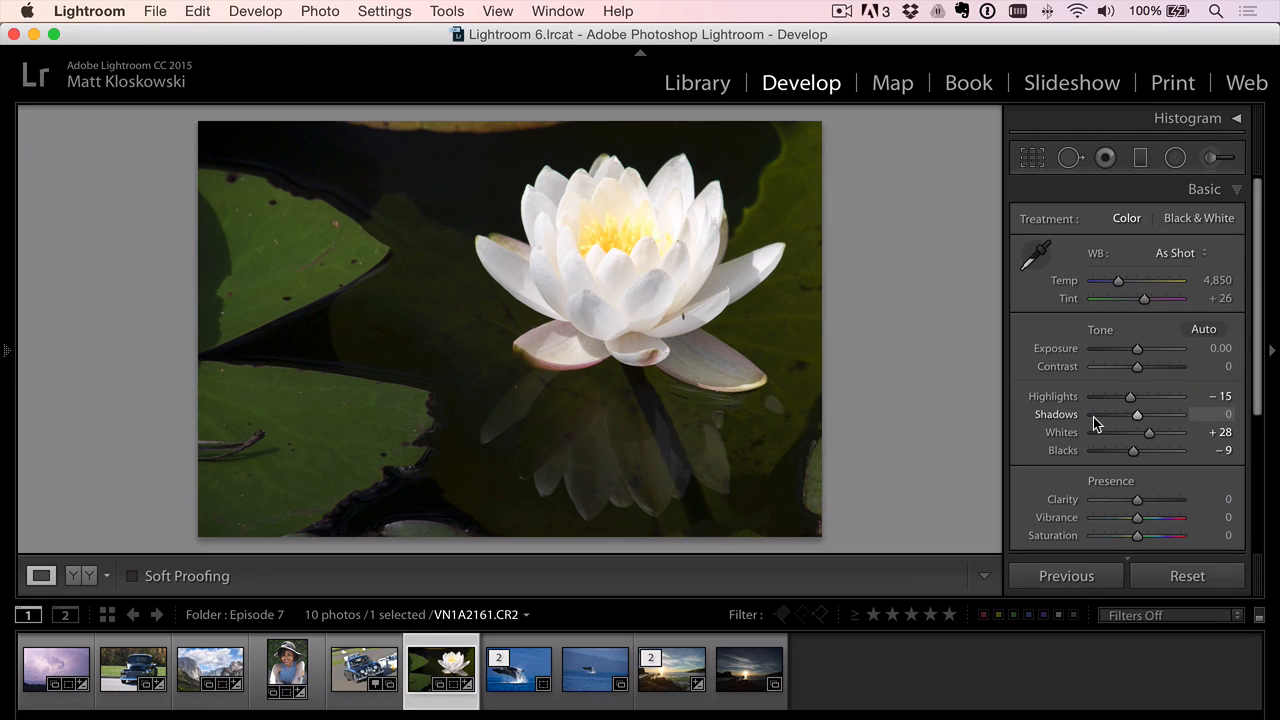
pyautogui.scroll(-6, 1093, 420)
pyautogui.click(1146, 466)
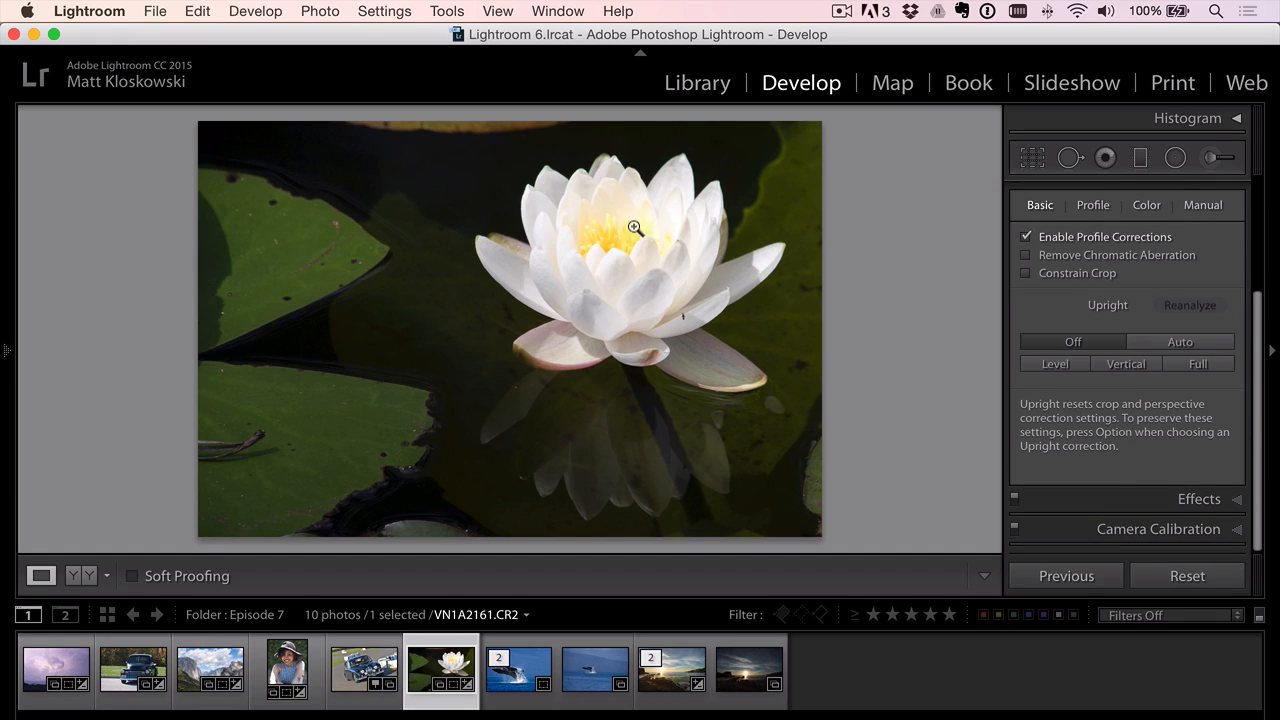
pyautogui.scroll(3, 1194, 348)
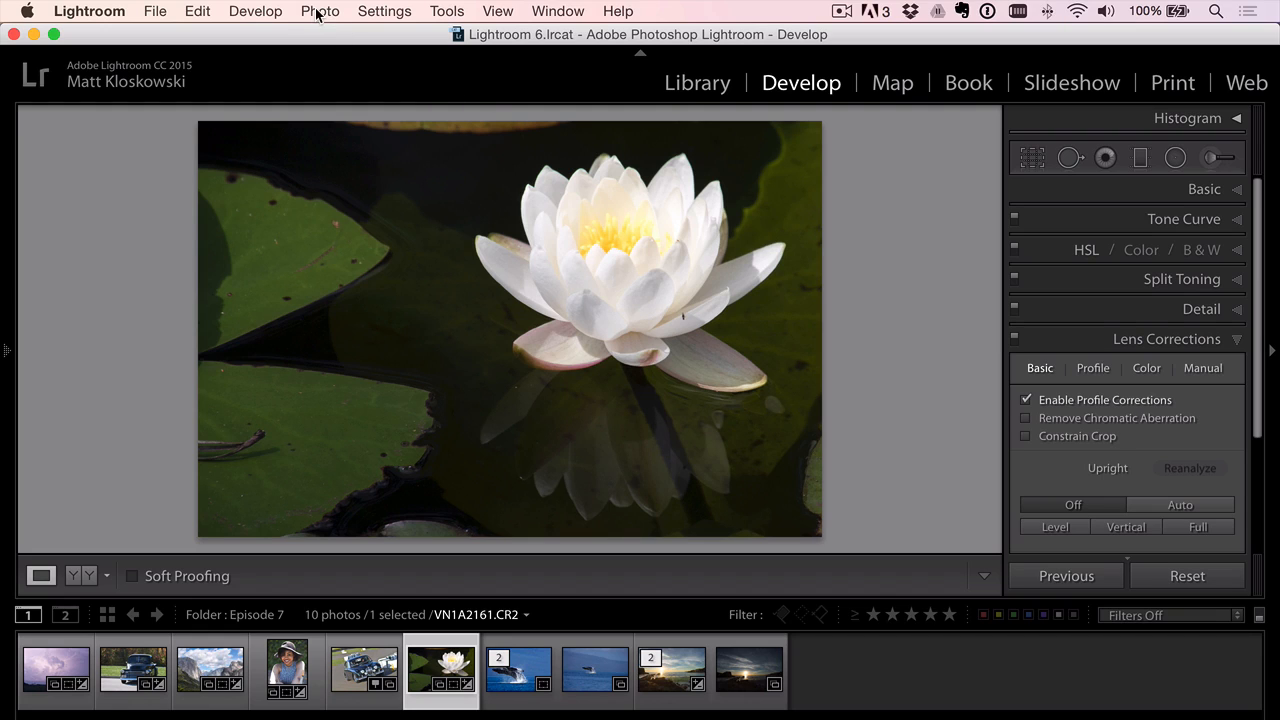
# Send the water lily photo from Lightroom to Perfect Layers 9
pyautogui.click(155, 11)
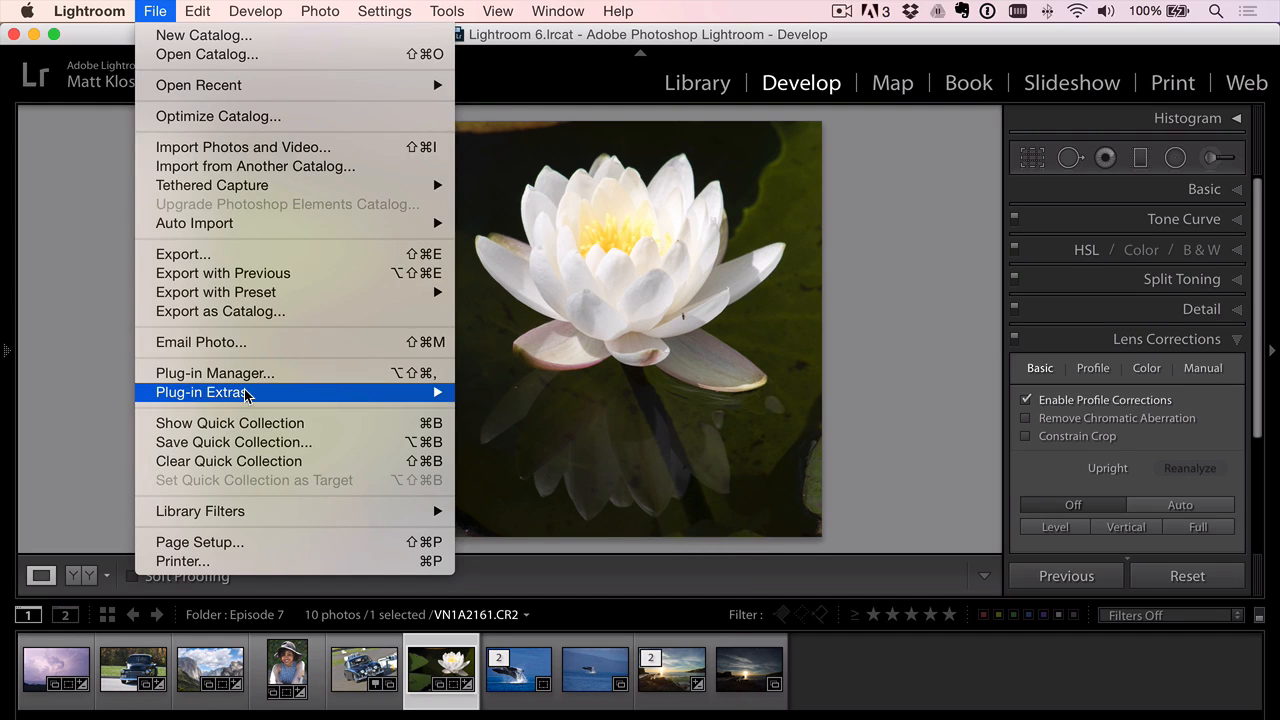
pyautogui.moveTo(245, 395)
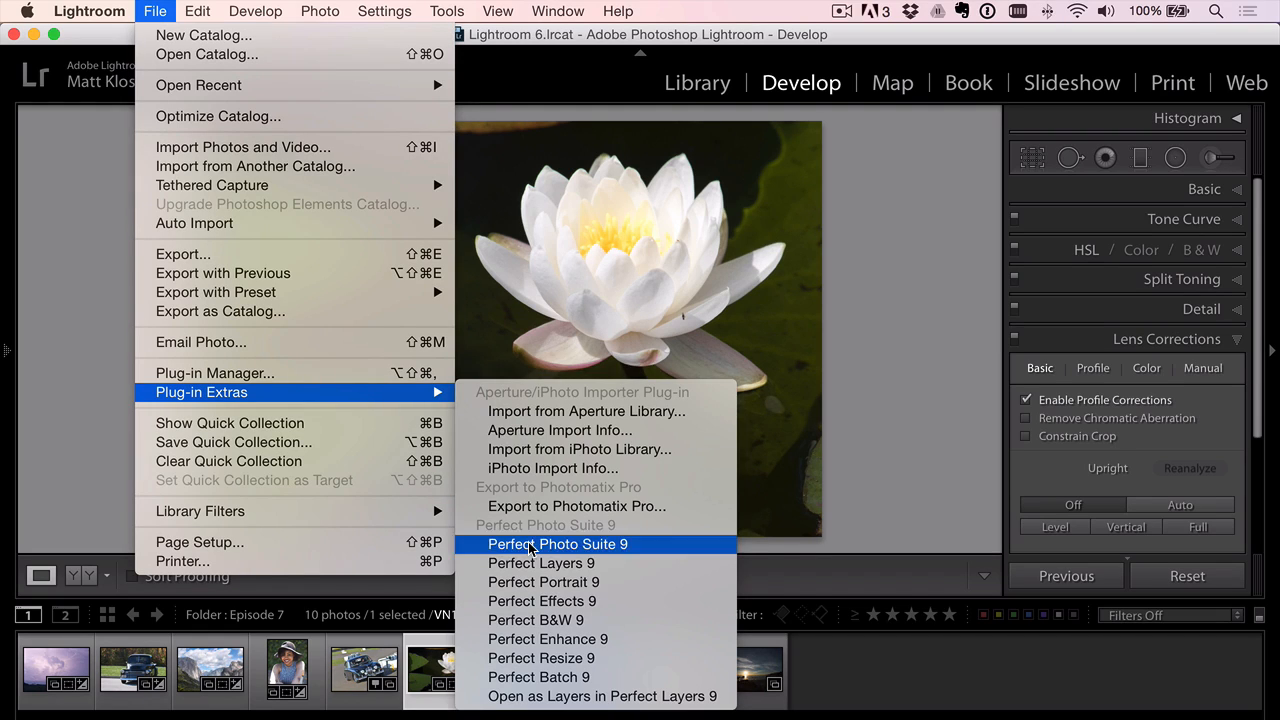
pyautogui.click(537, 566)
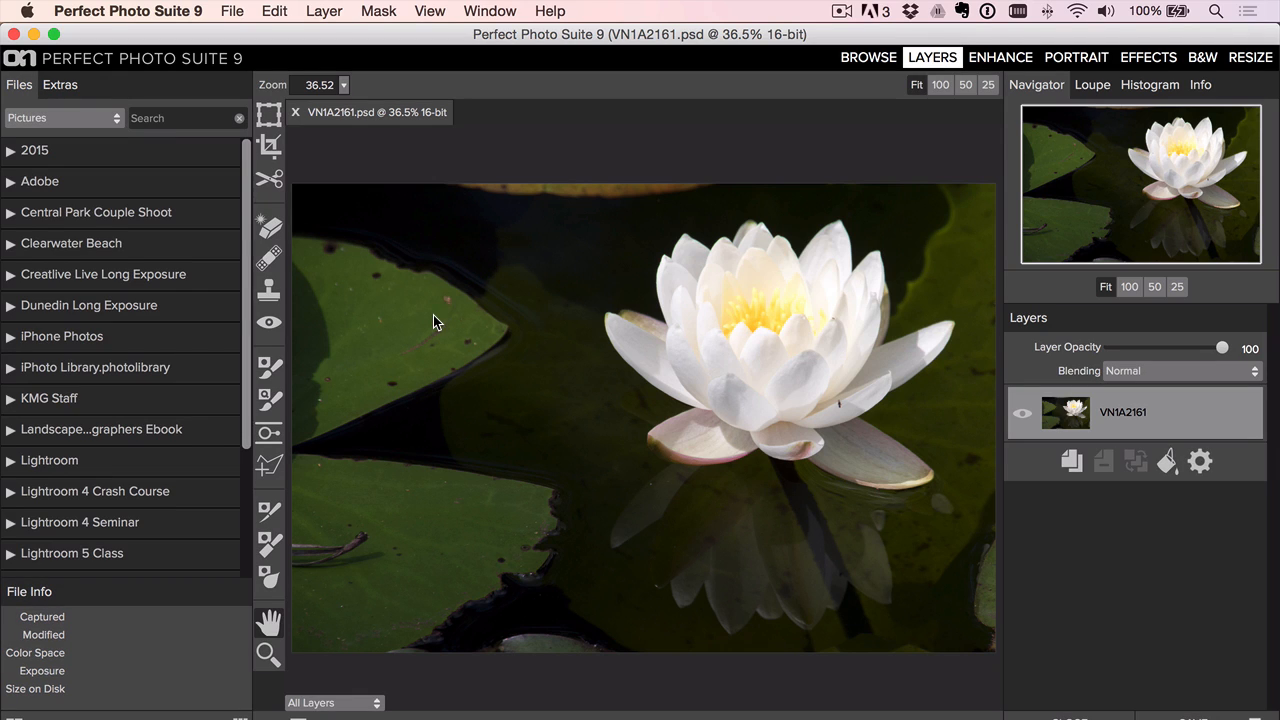
# Remove the dark spot on the upper lily pad with the Perfect Eraser at brush size 100, toggling the removal to check it
pyautogui.click(272, 224)
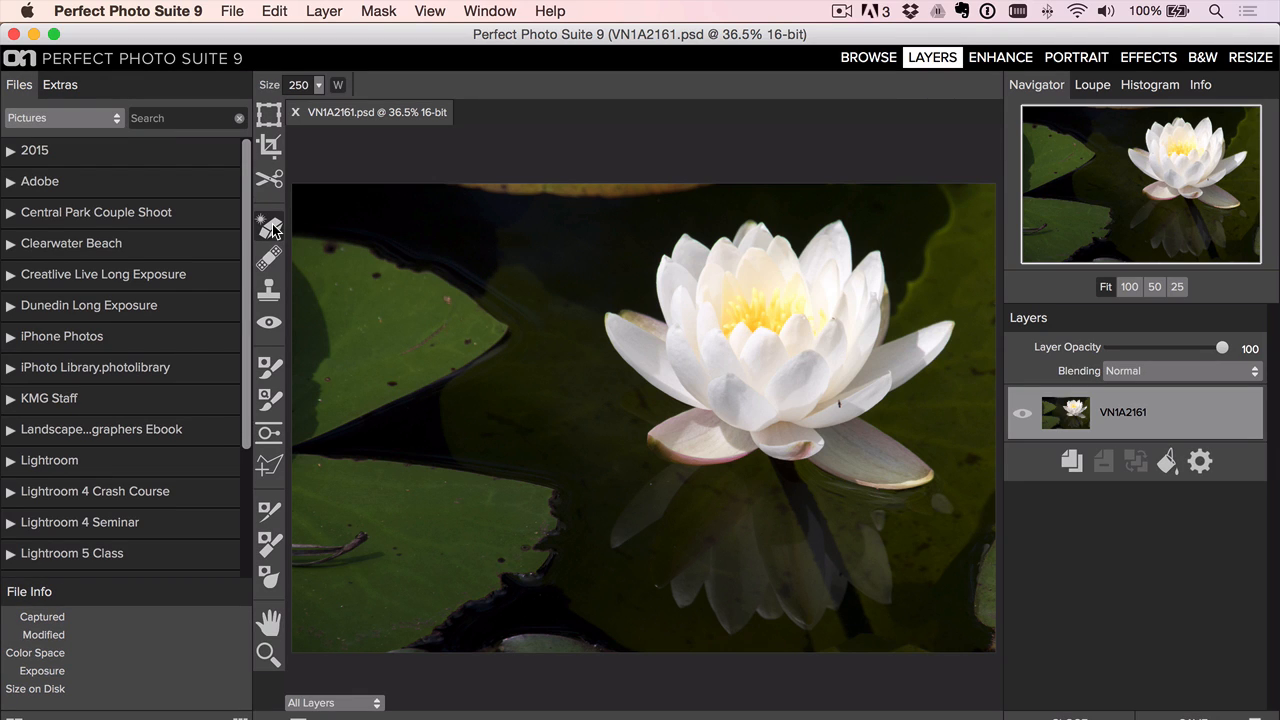
pyautogui.press('[')
pyautogui.press('[')
pyautogui.press('[')
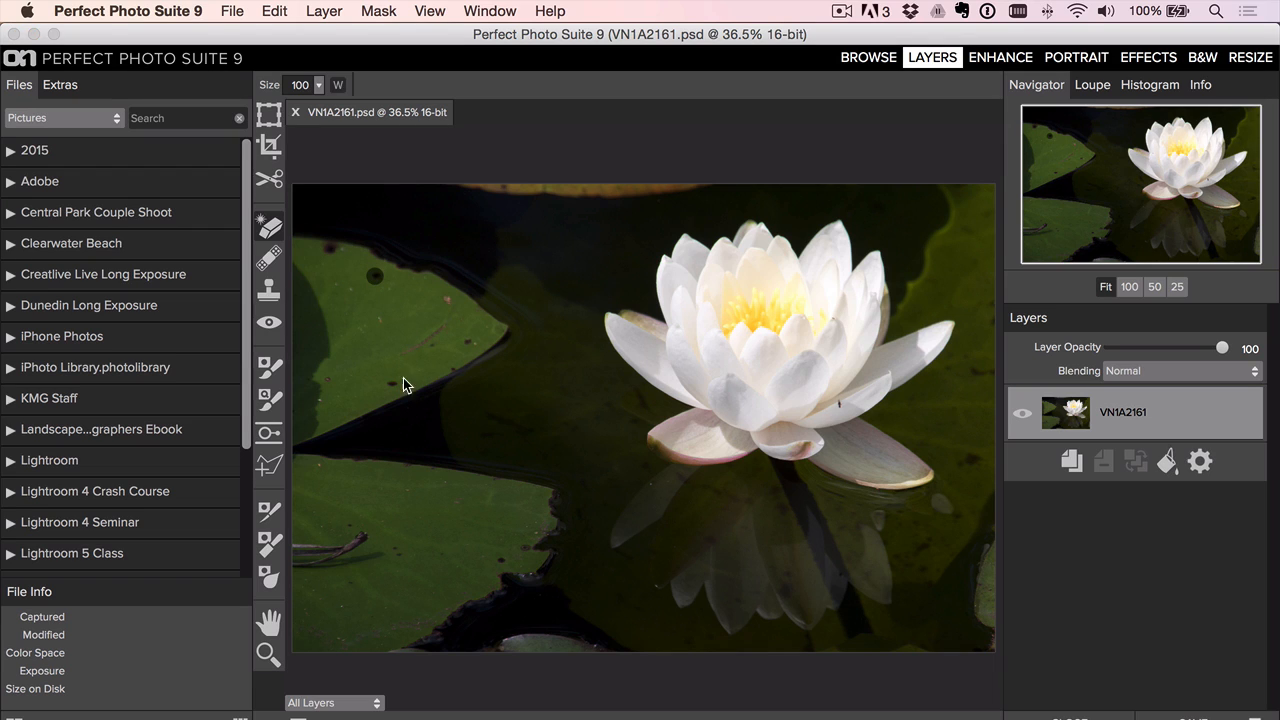
pyautogui.click(375, 276)
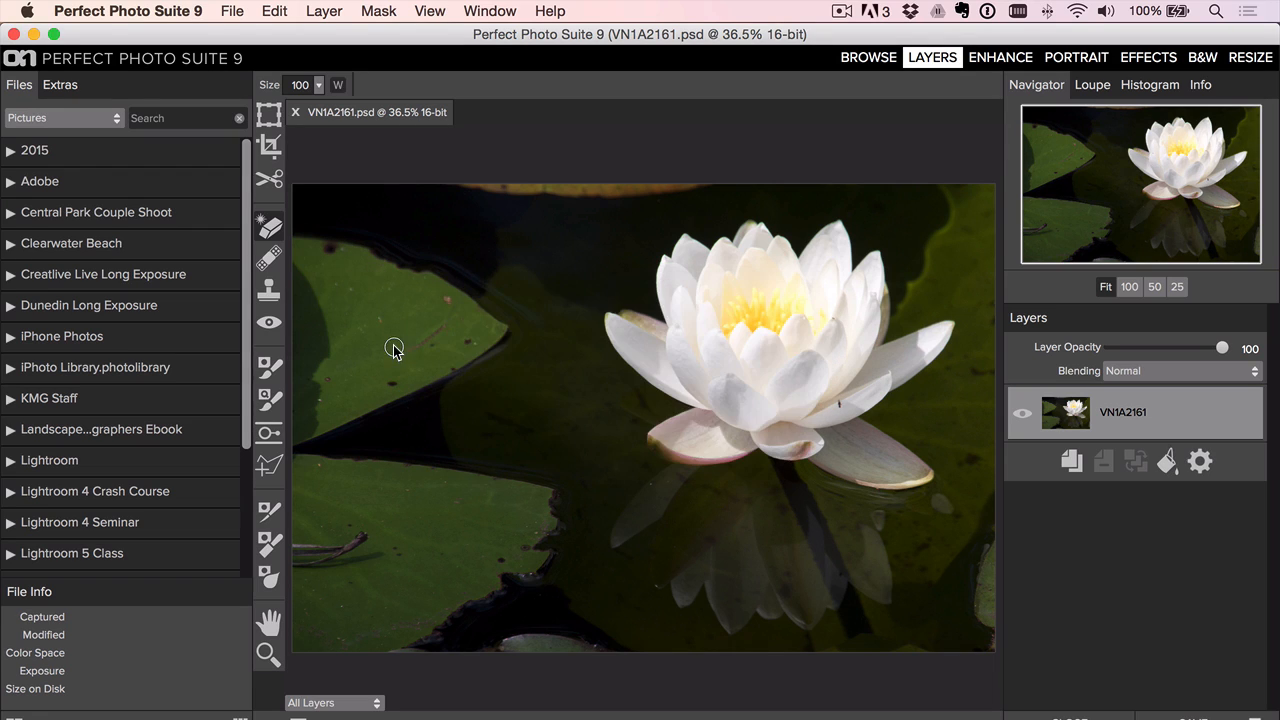
pyautogui.press('super+z')
pyautogui.press('super+shift+z')
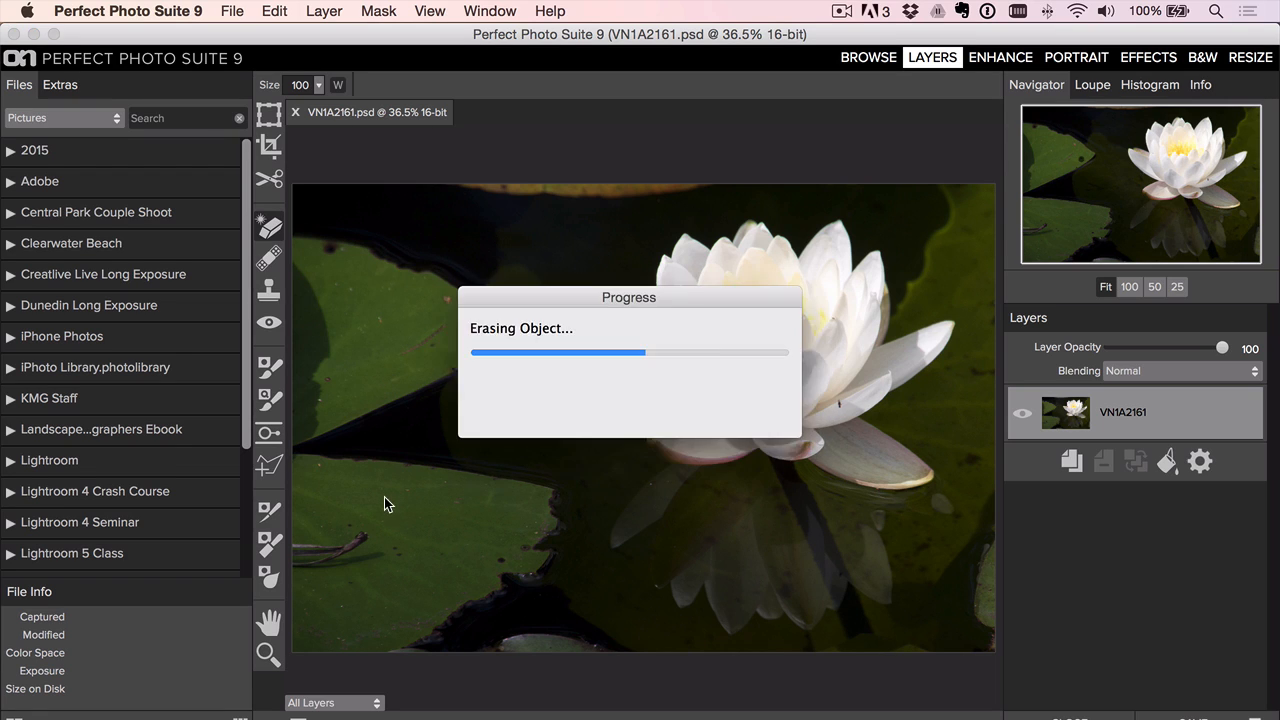
# Erase the remaining blemishes on the two lily pads and the twig on the lower pad
pyautogui.click(498, 556)
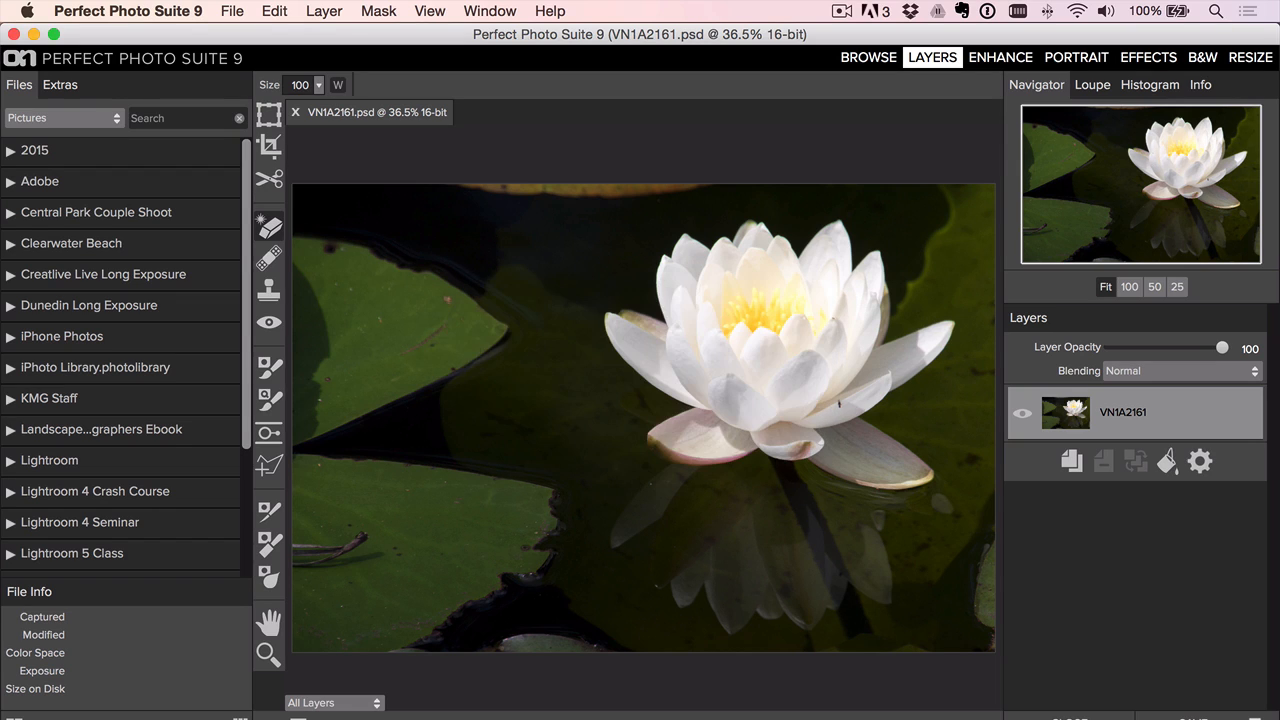
pyautogui.click(326, 381)
pyautogui.click(360, 535)
pyautogui.moveTo(345, 543)
pyautogui.mouseDown()
pyautogui.moveTo(292, 547)
pyautogui.moveTo(333, 557)
pyautogui.moveTo(293, 564)
pyautogui.moveTo(367, 563)
pyautogui.mouseUp()
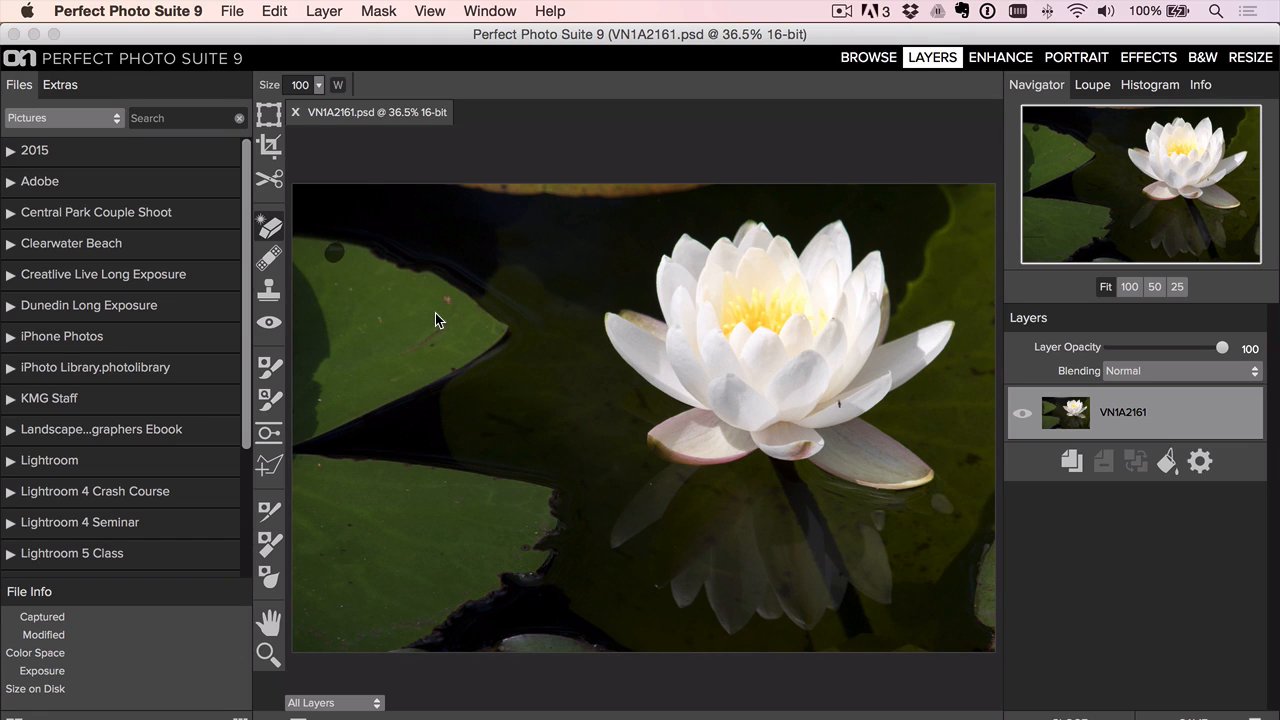
pyautogui.click(524, 465)
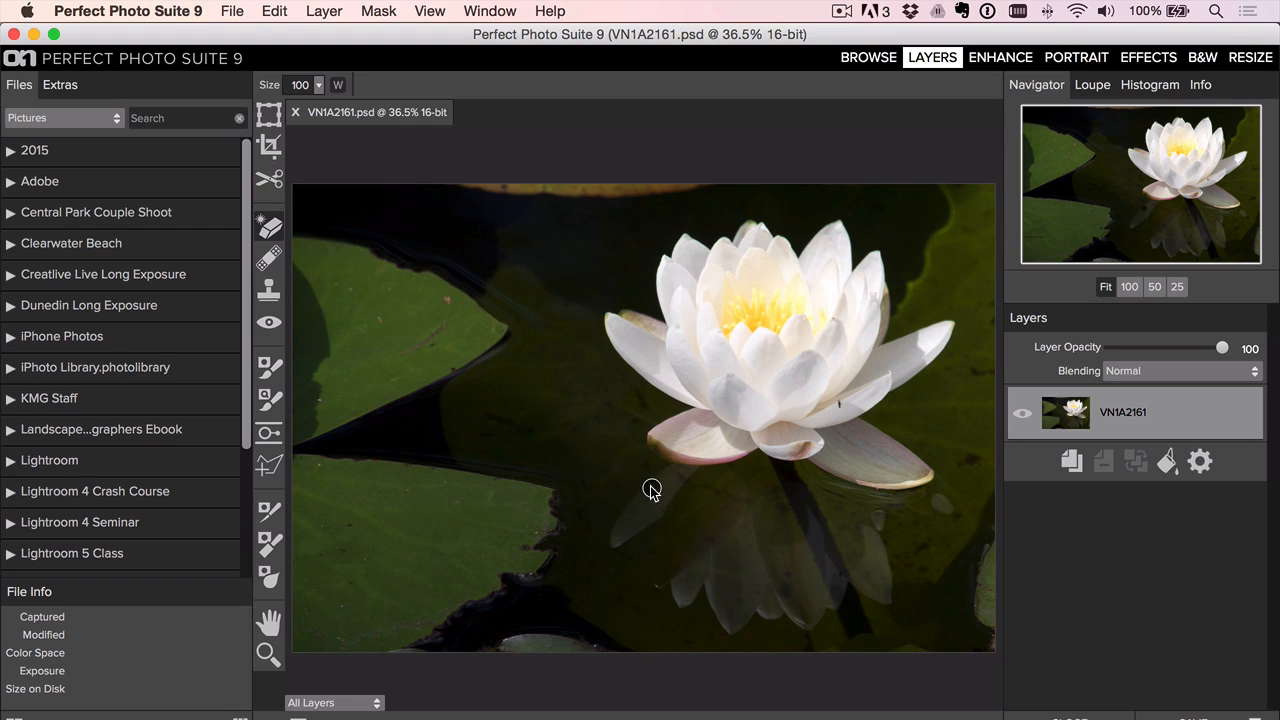
pyautogui.click(501, 494)
# Apply the Green preset of the Black & White filter to the lily in the Effects module
pyautogui.click(1150, 60)
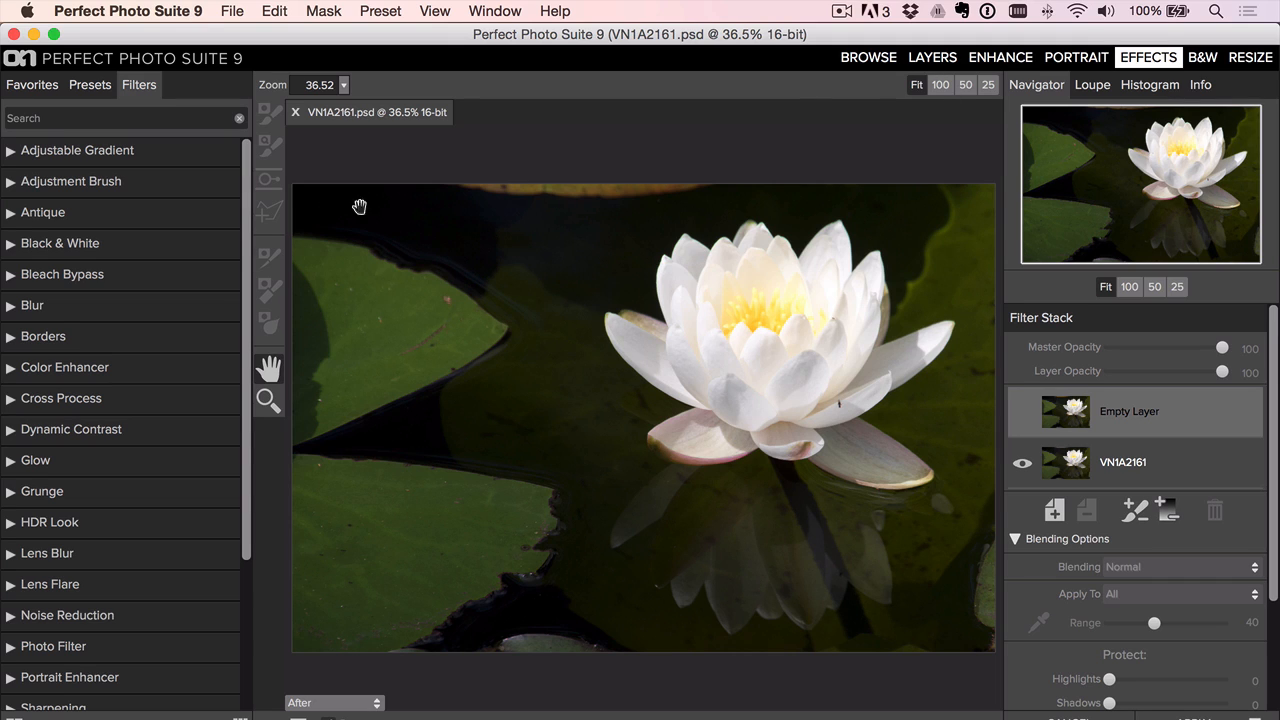
pyautogui.click(92, 248)
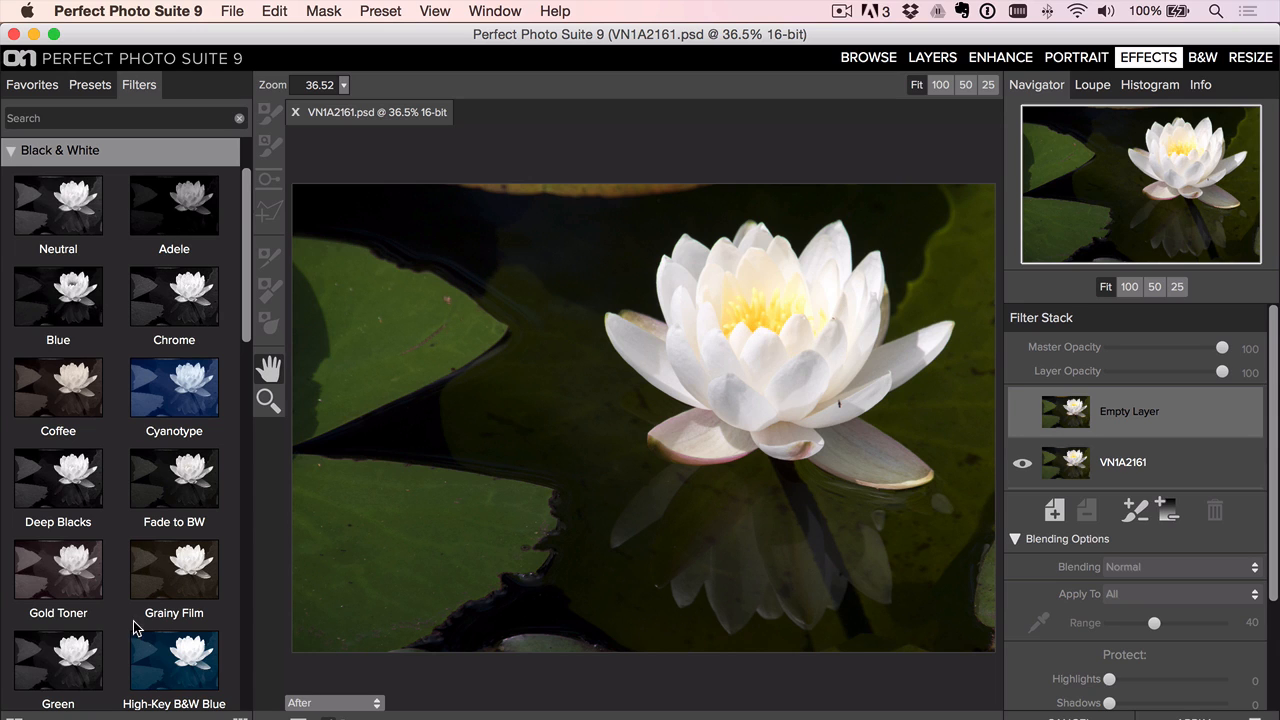
pyautogui.click(43, 669)
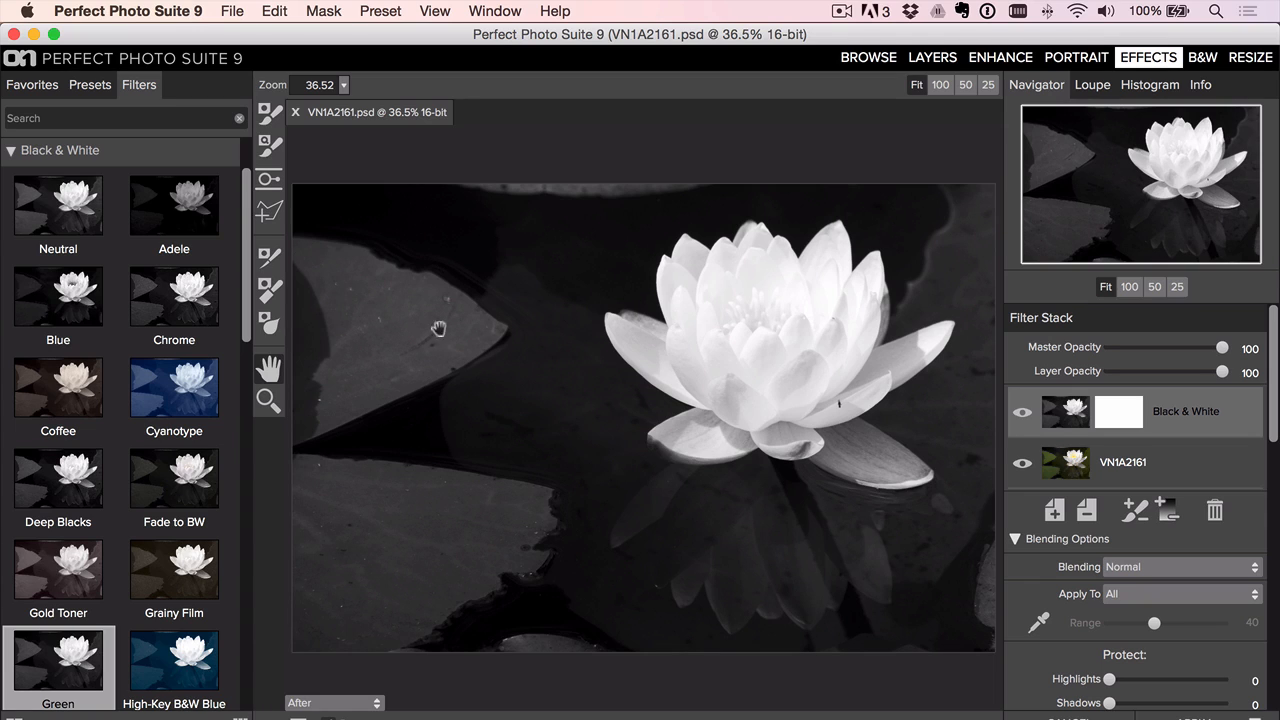
# Set the Black & White filter's Detail to 8 and raise its Blacks slightly
pyautogui.scroll(-5, 1100, 597)
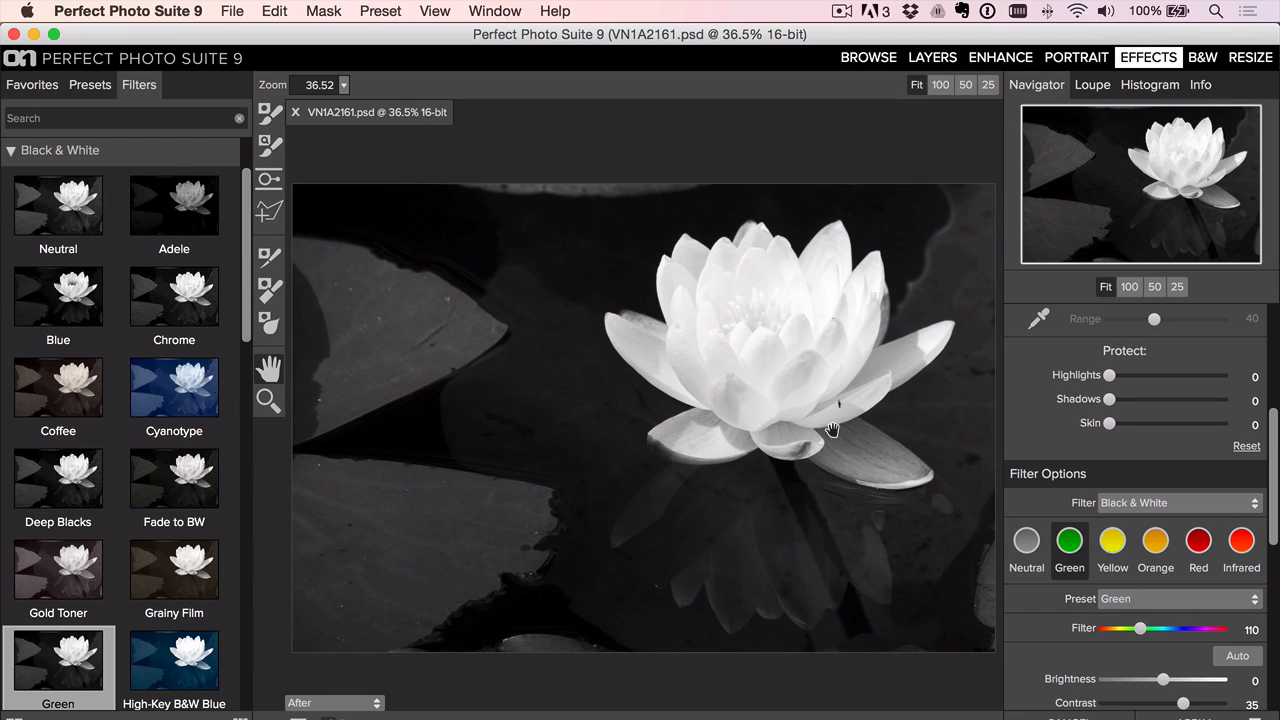
pyautogui.scroll(-3, 1106, 602)
pyautogui.click(1112, 631)
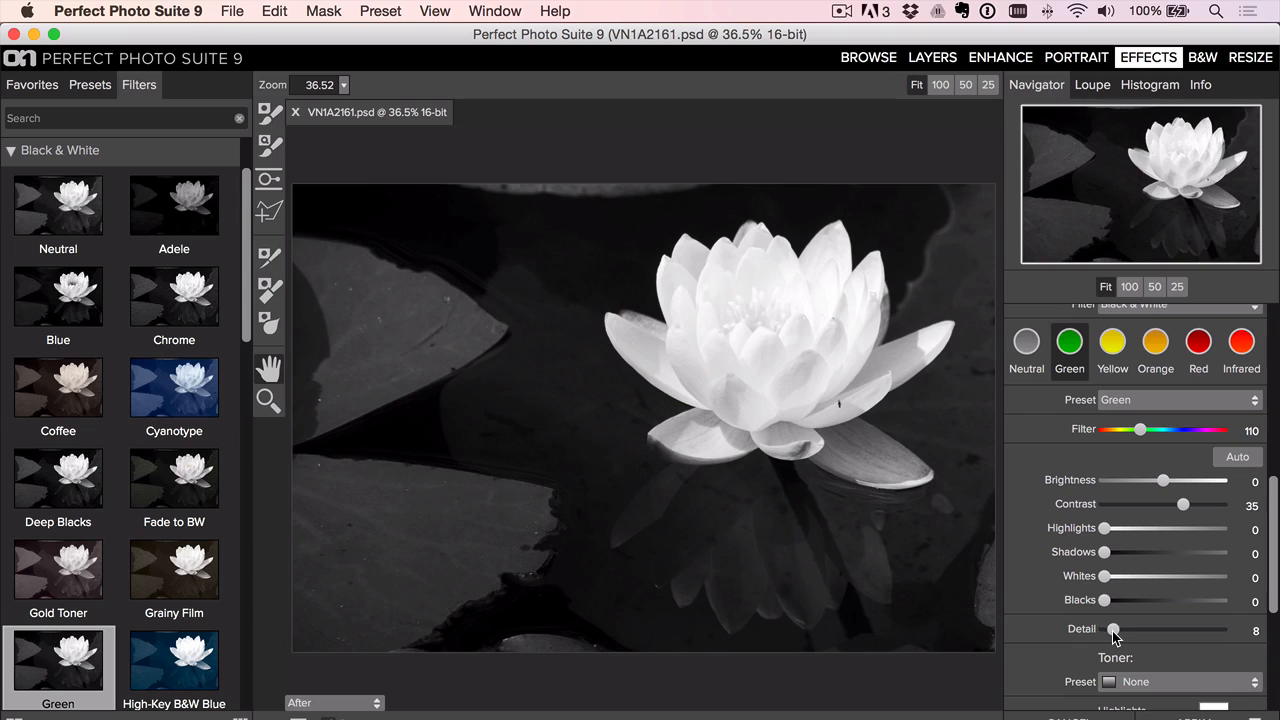
pyautogui.click(1111, 599)
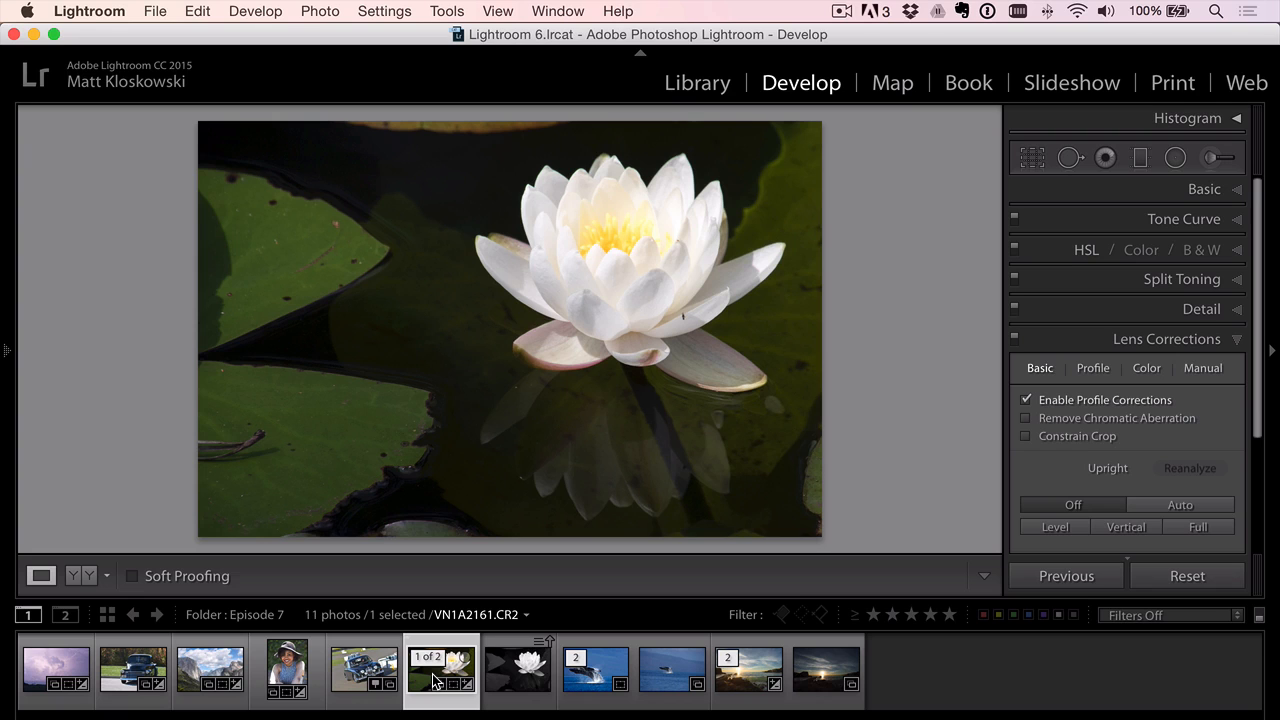
# Reset the original lily CR2 to its unedited state, and crop the black-and-white PSD slightly tighter from its lower-left corner
pyautogui.click(1165, 580)
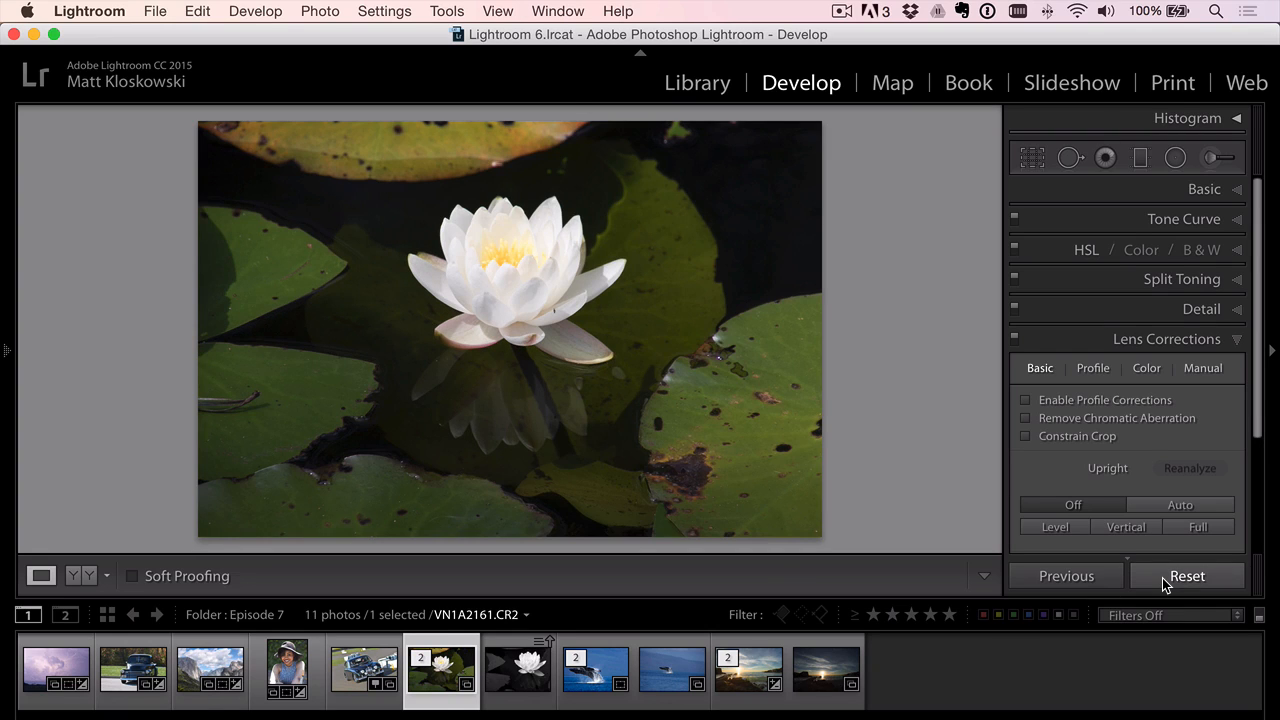
pyautogui.press('Right')
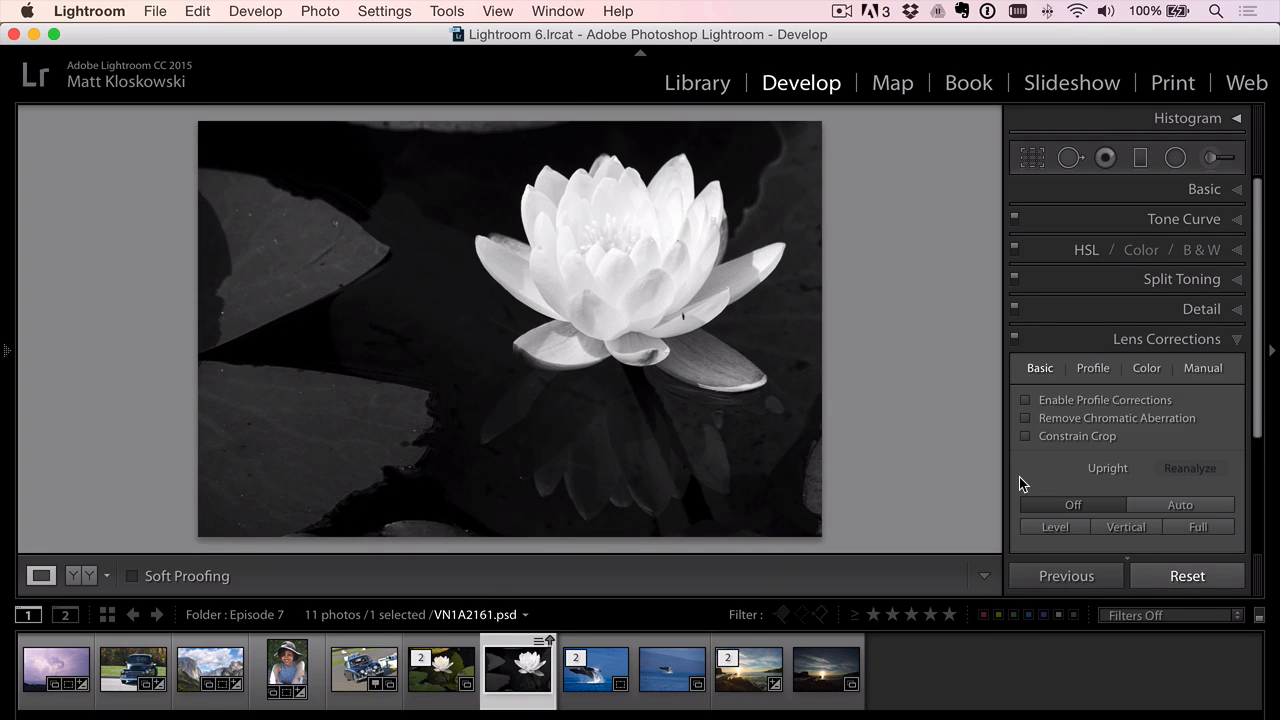
pyautogui.press('r')
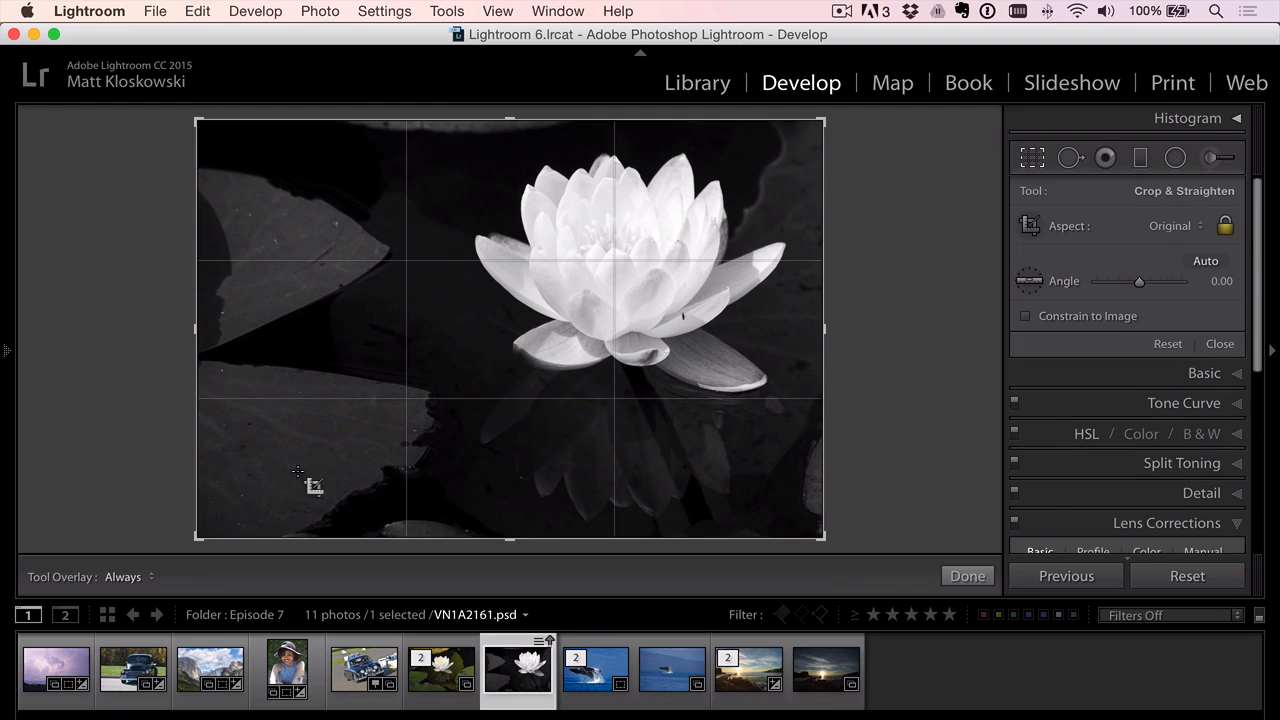
pyautogui.moveTo(195, 535); pyautogui.dragTo(214, 531)
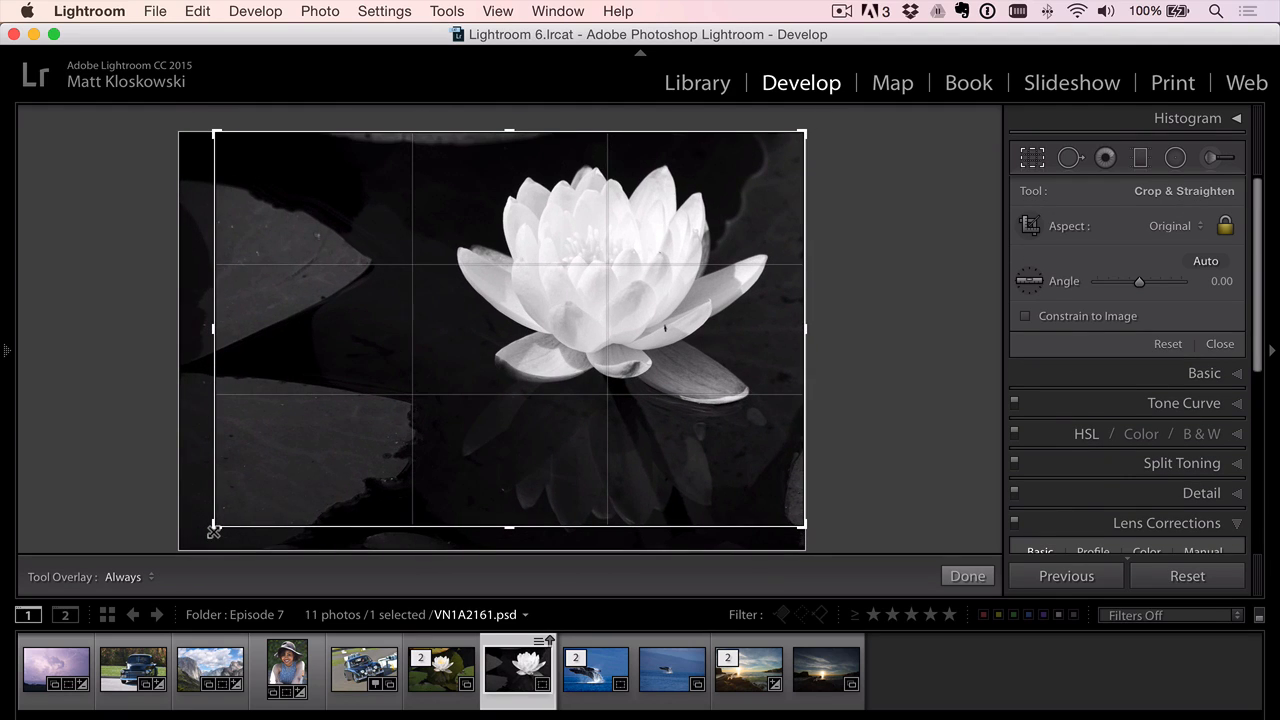
pyautogui.press('Return')
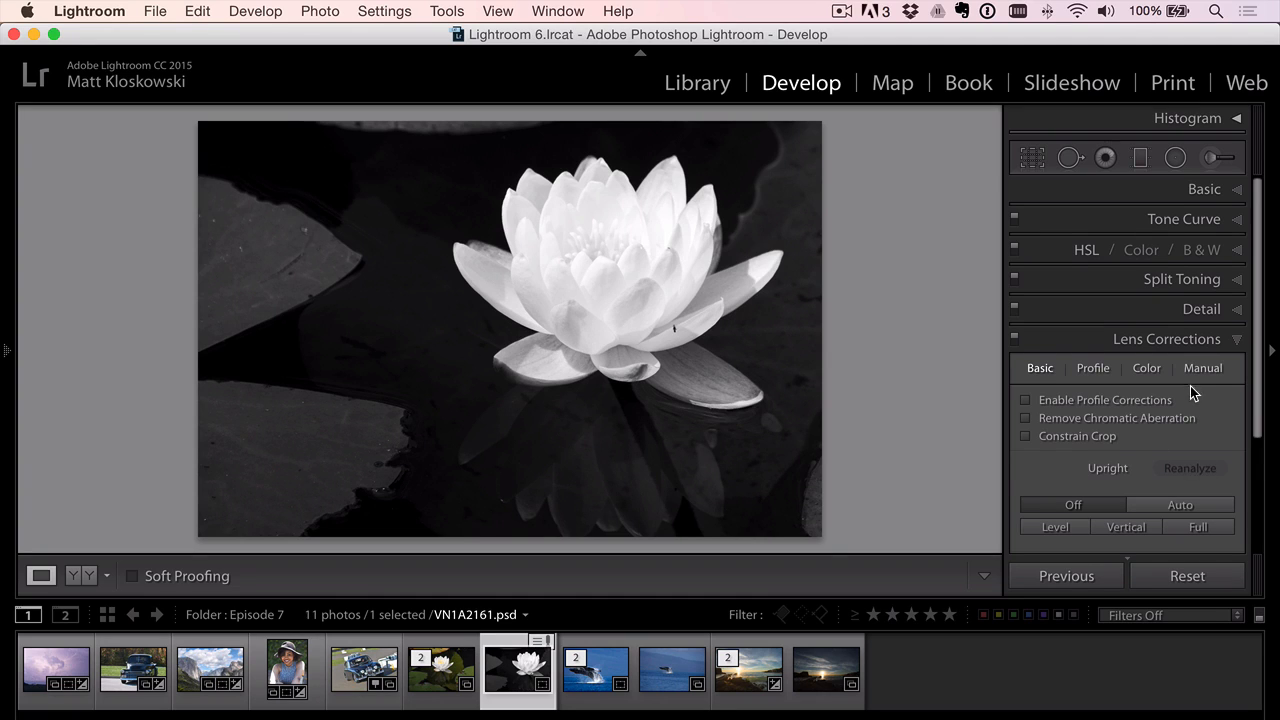
# Darken the black-and-white lily's edges with a Highlight Priority post-crop vignette, Amount −28
pyautogui.scroll(-5, 1192, 393)
pyautogui.click(1177, 488)
pyautogui.click(1123, 293)
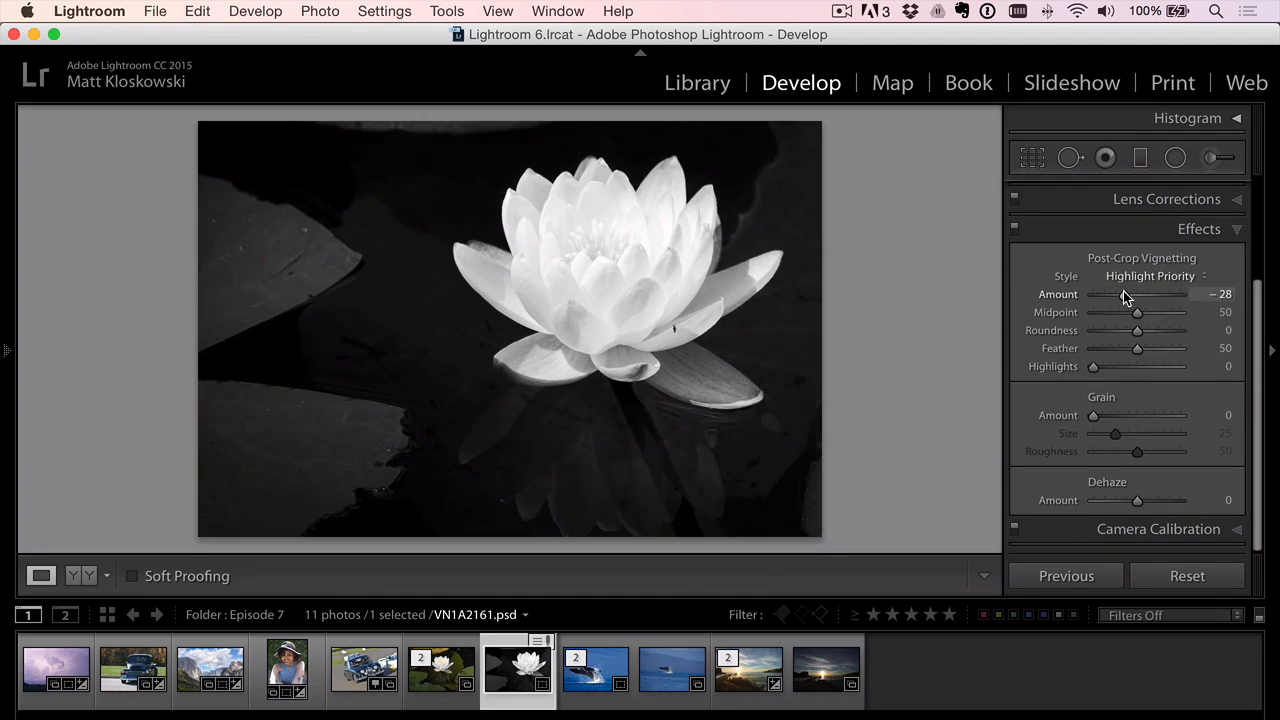
pyautogui.moveTo(1123, 291); pyautogui.dragTo(1125, 291)
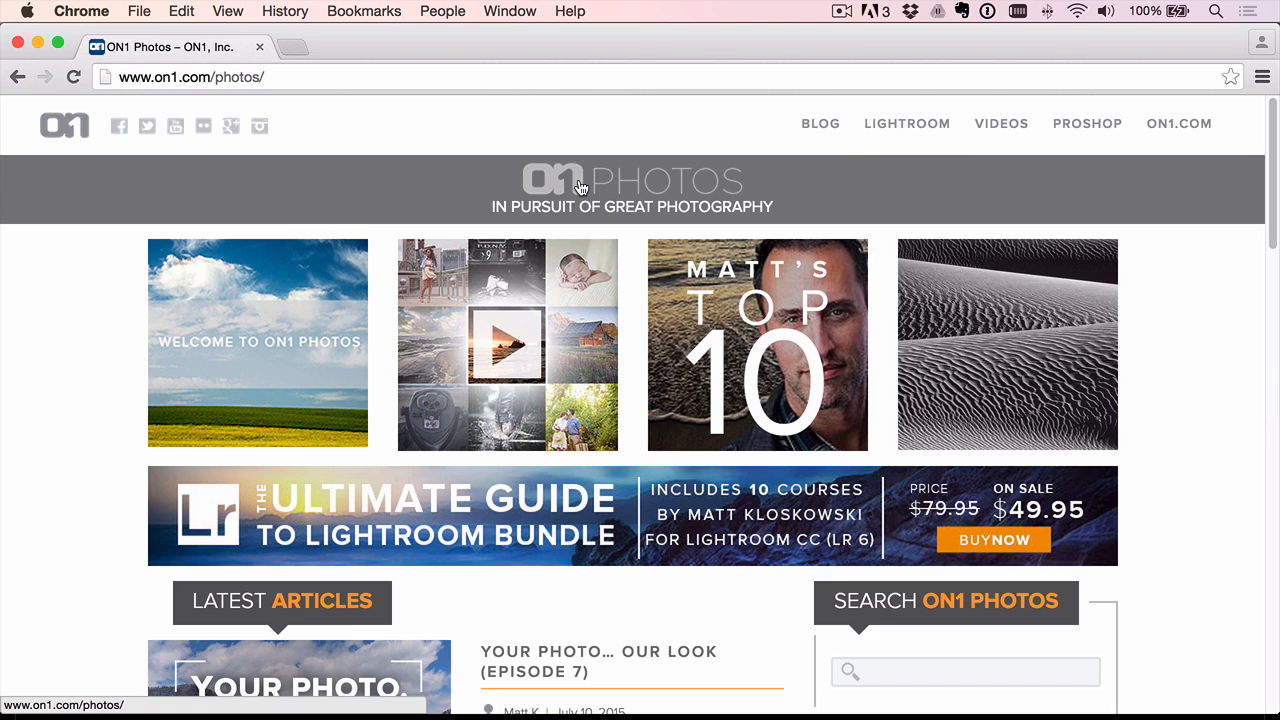
# Switch to the ON1 Photos site in Chrome and show its video categories to locate Your Photo. Our Look
pyautogui.moveTo(1000, 126)
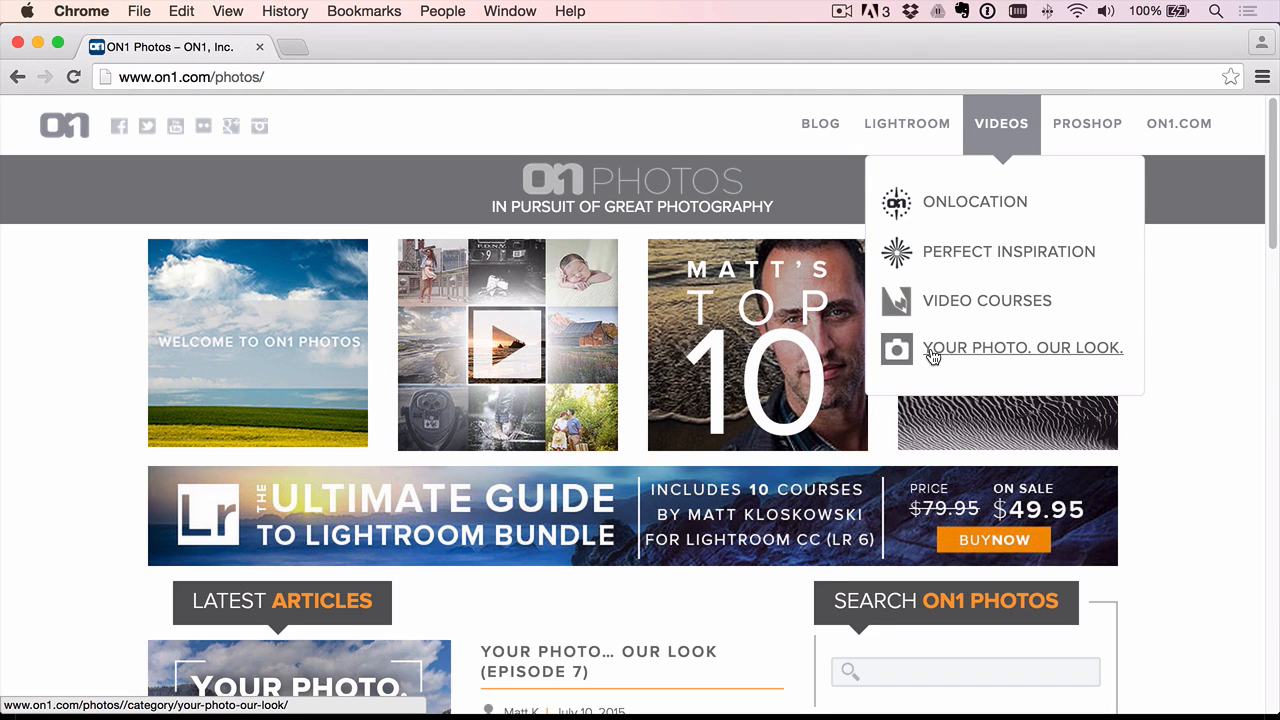